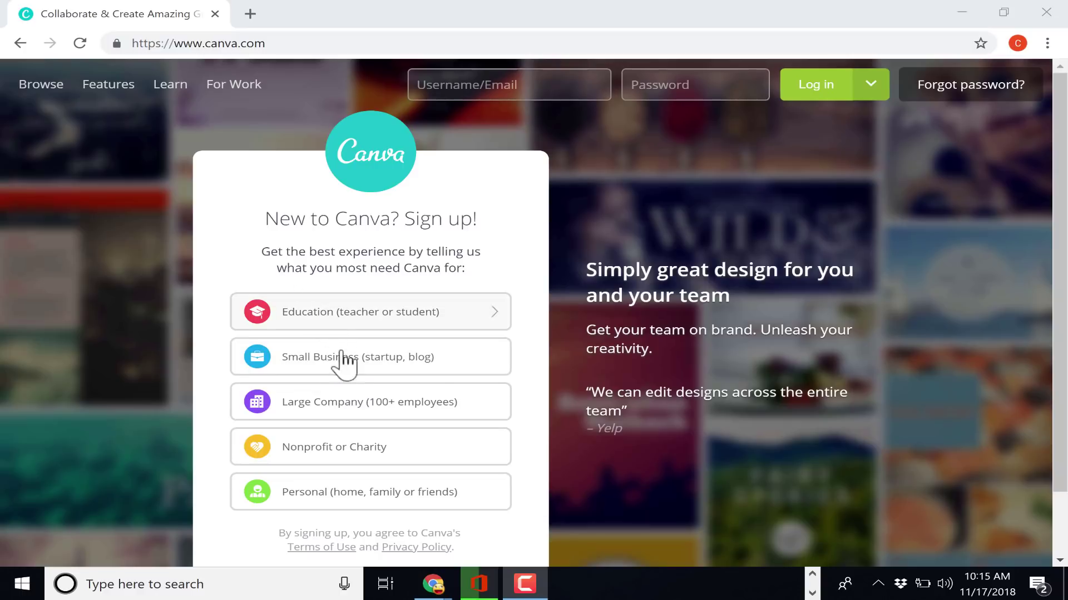
# Choose 'Education (teacher or student)' as the reason for using Canva
pyautogui.click(311, 318)
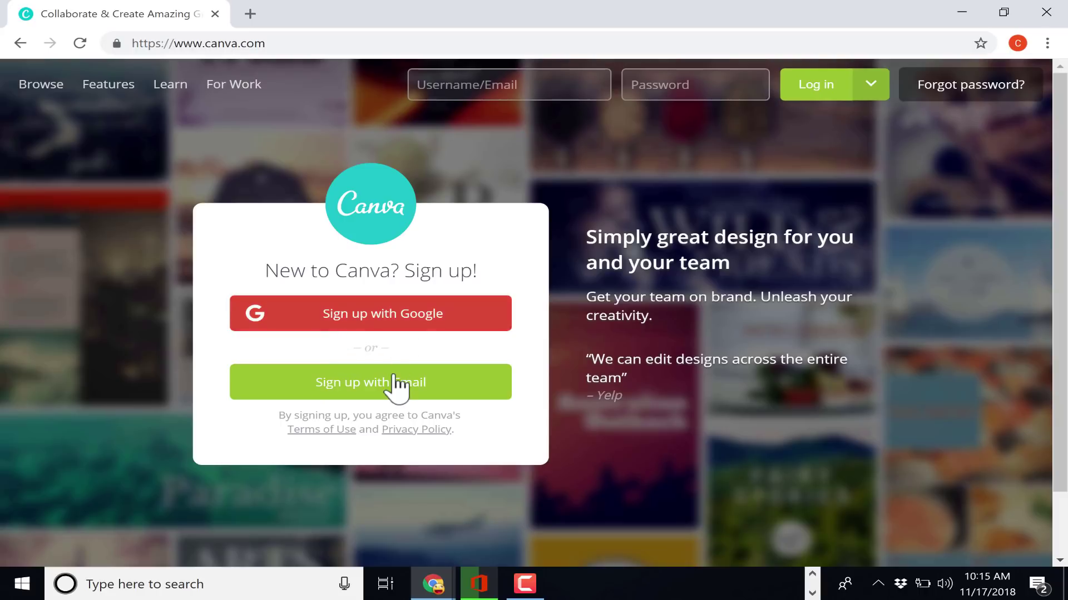
# Sign up with the Google account and scroll through the home dashboard
pyautogui.click(375, 316)
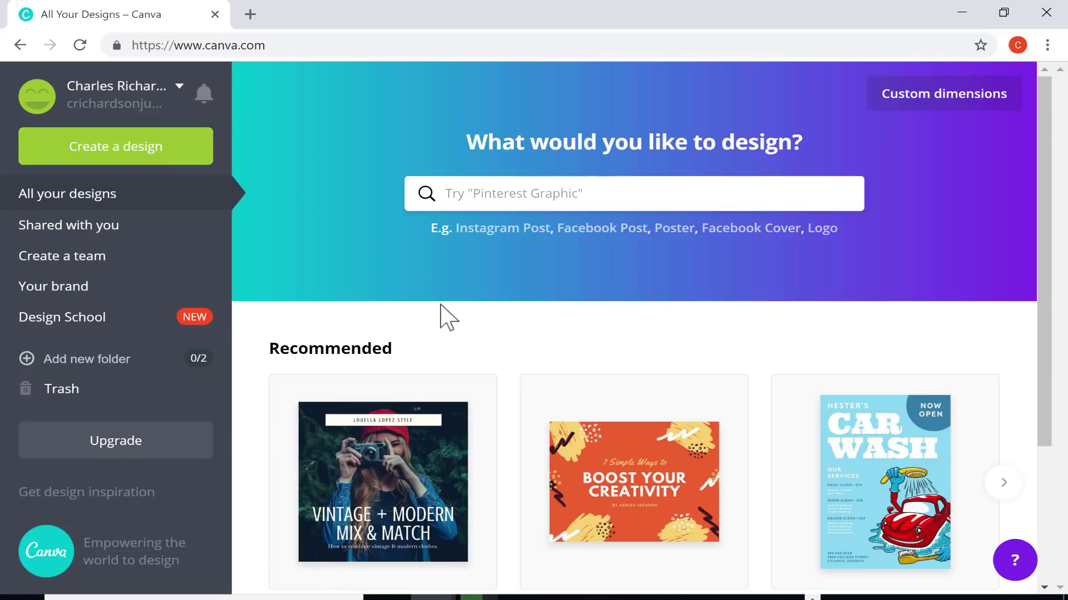
pyautogui.scroll(-2, 405, 386)
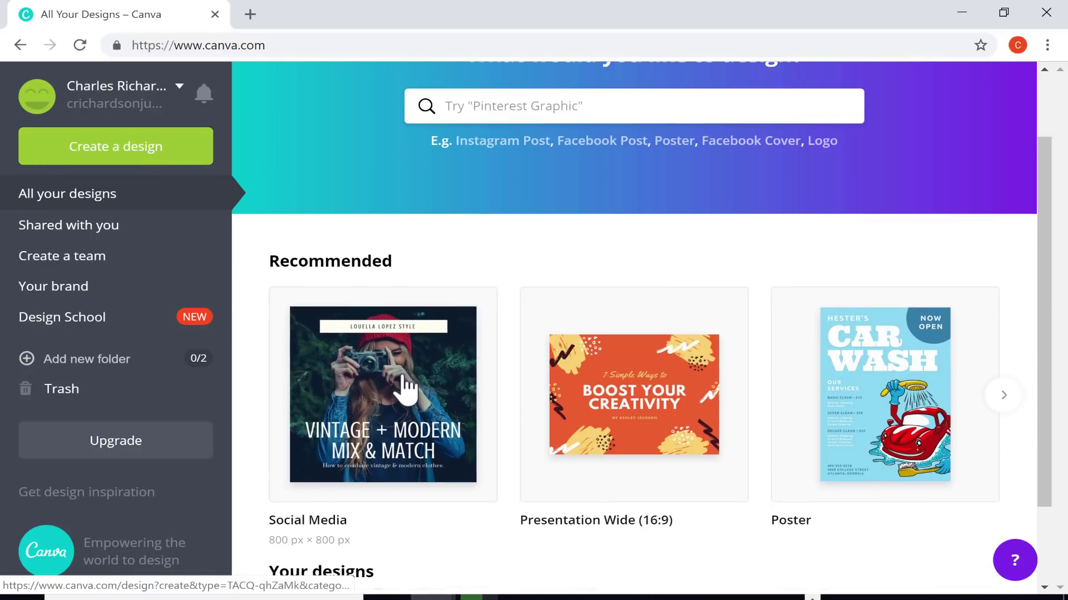
pyautogui.scroll(-2, 405, 383)
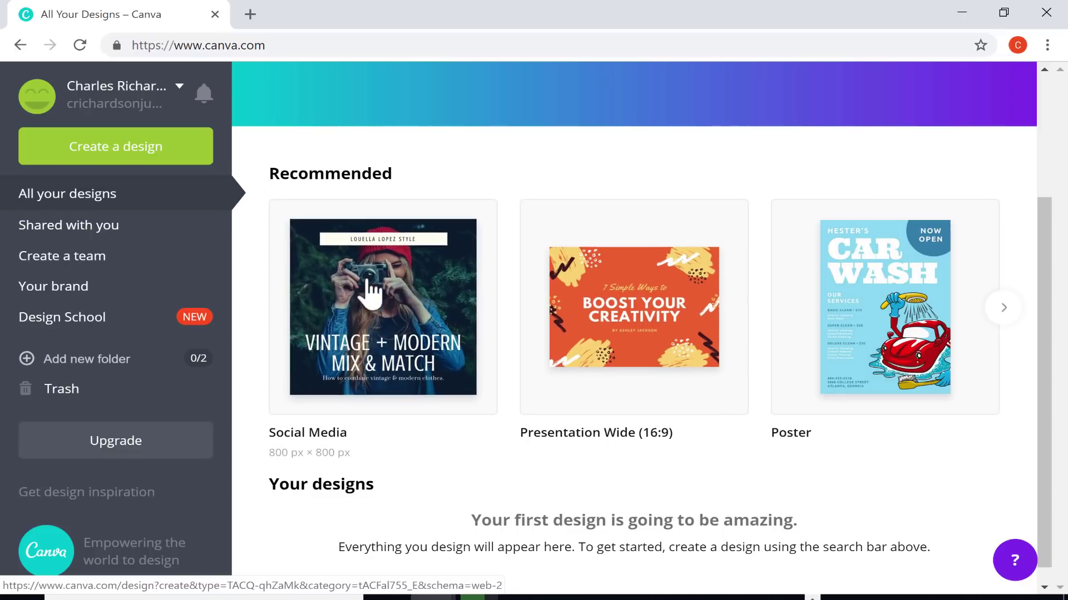
pyautogui.scroll(-1, 445, 356)
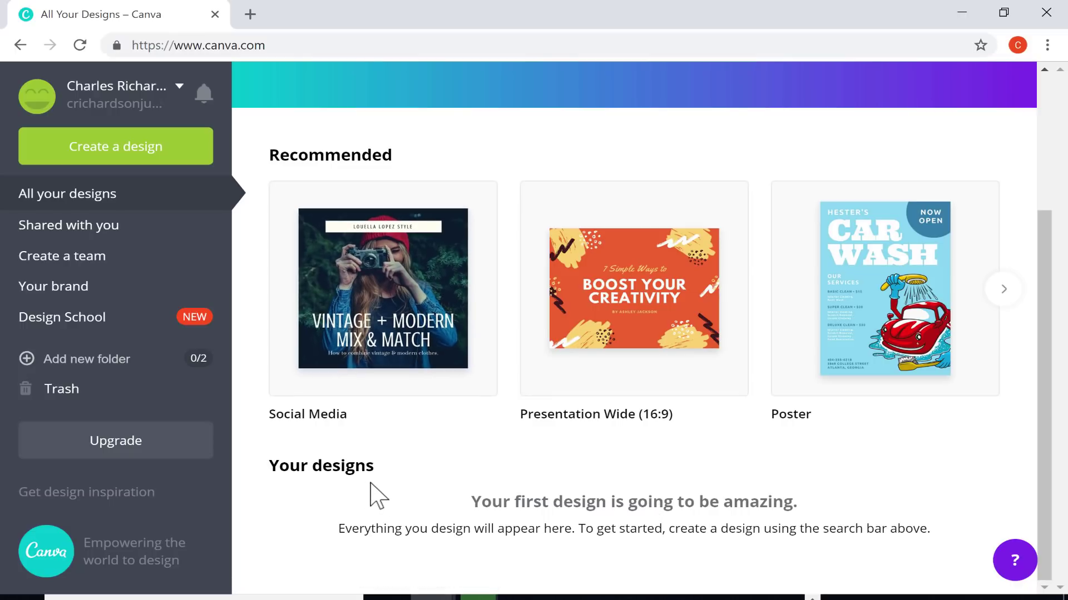
pyautogui.scroll(3, 460, 484)
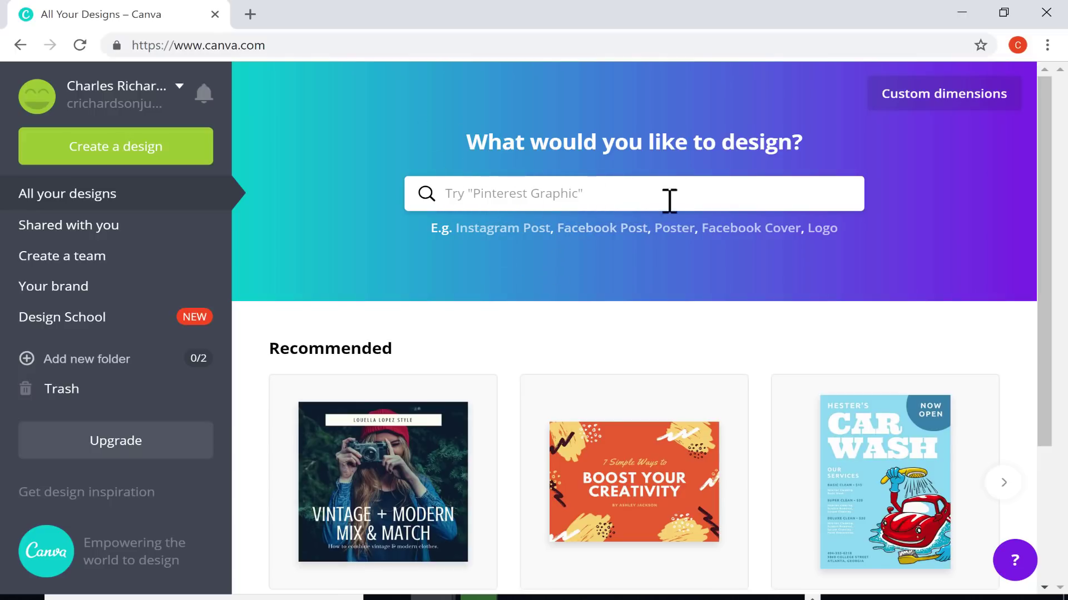
# Search design types for 'twit', then dismiss and close the trial Twitter Header design
pyautogui.click(638, 203)
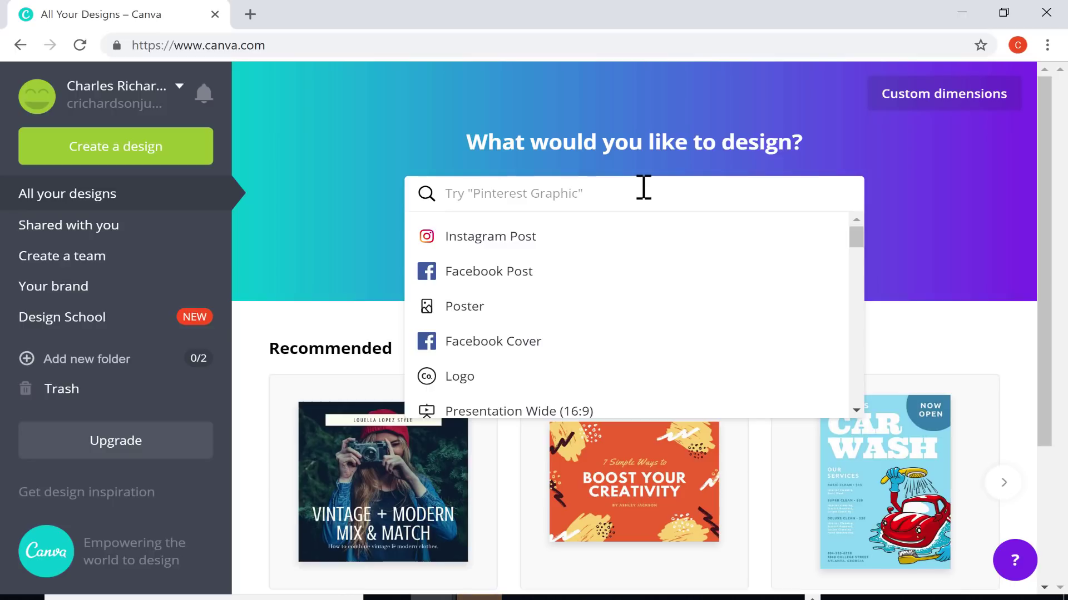
pyautogui.write('twit')
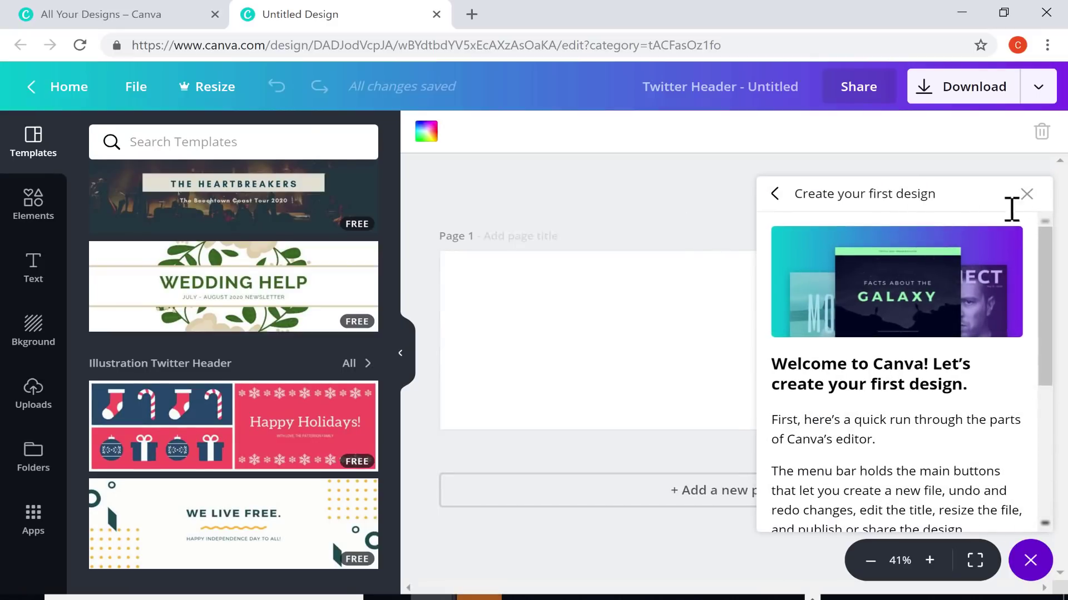
pyautogui.click(1027, 194)
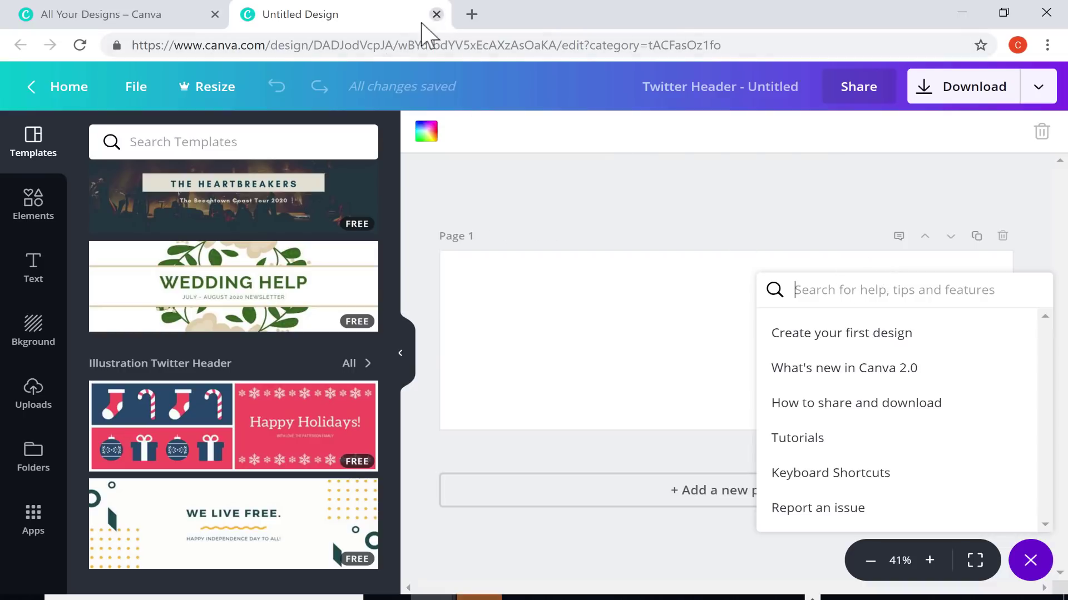
pyautogui.click(437, 14)
# Retype the design search as 'face', then 'insta', then 'certif'
pyautogui.moveTo(505, 198); pyautogui.dragTo(391, 199)
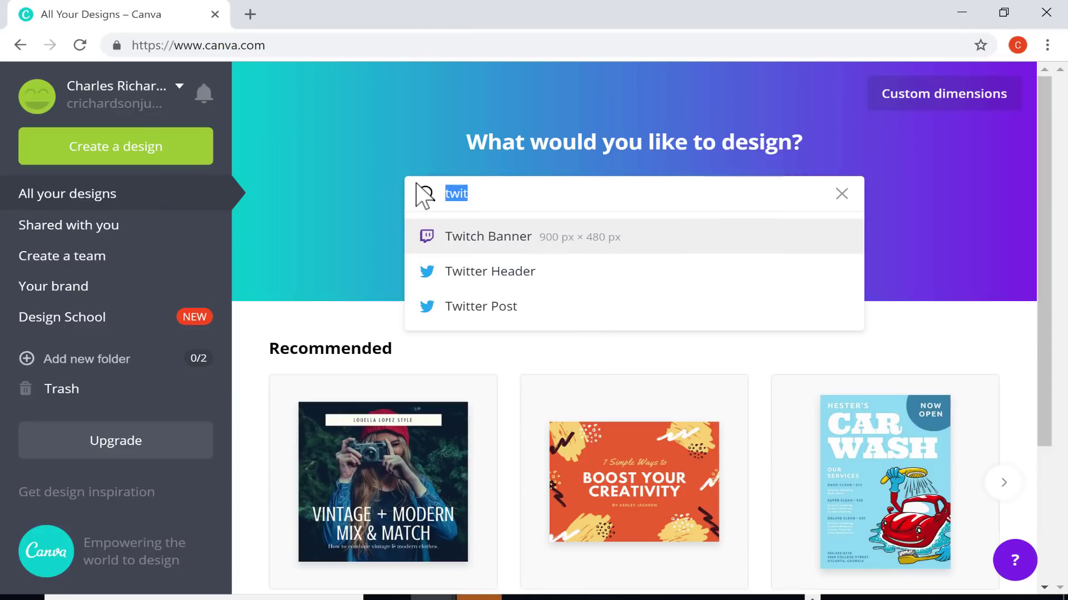
pyautogui.write('face')
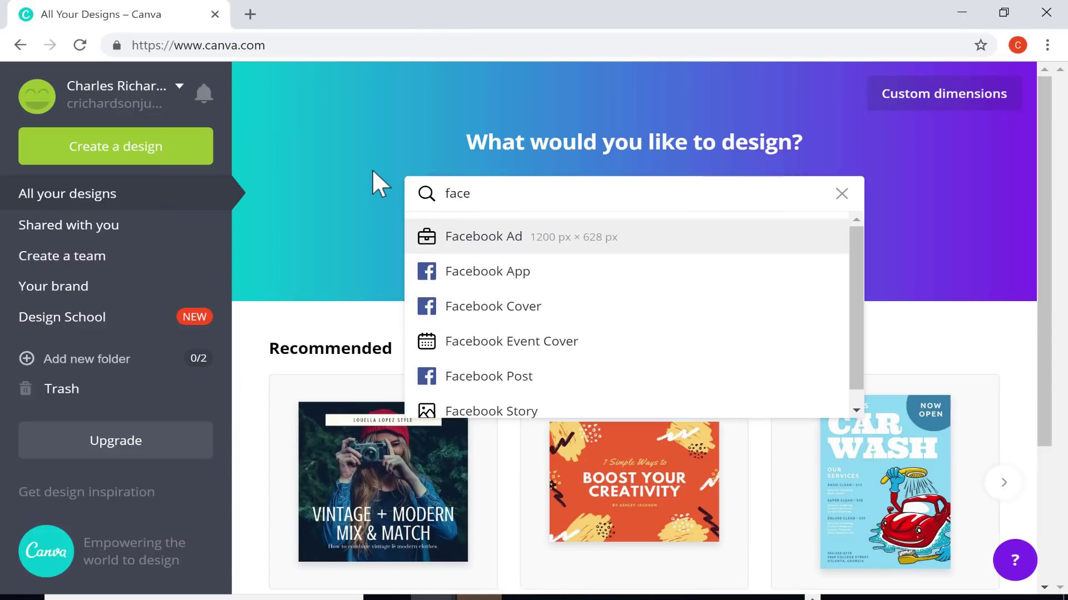
pyautogui.click(373, 172)
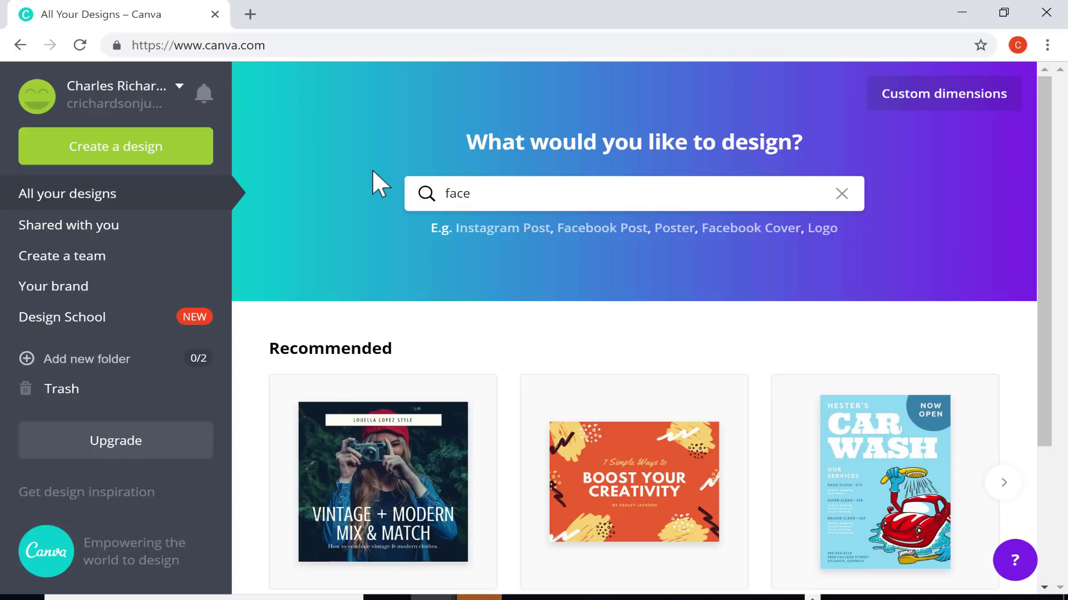
pyautogui.moveTo(473, 193); pyautogui.dragTo(395, 191)
pyautogui.write('insta')
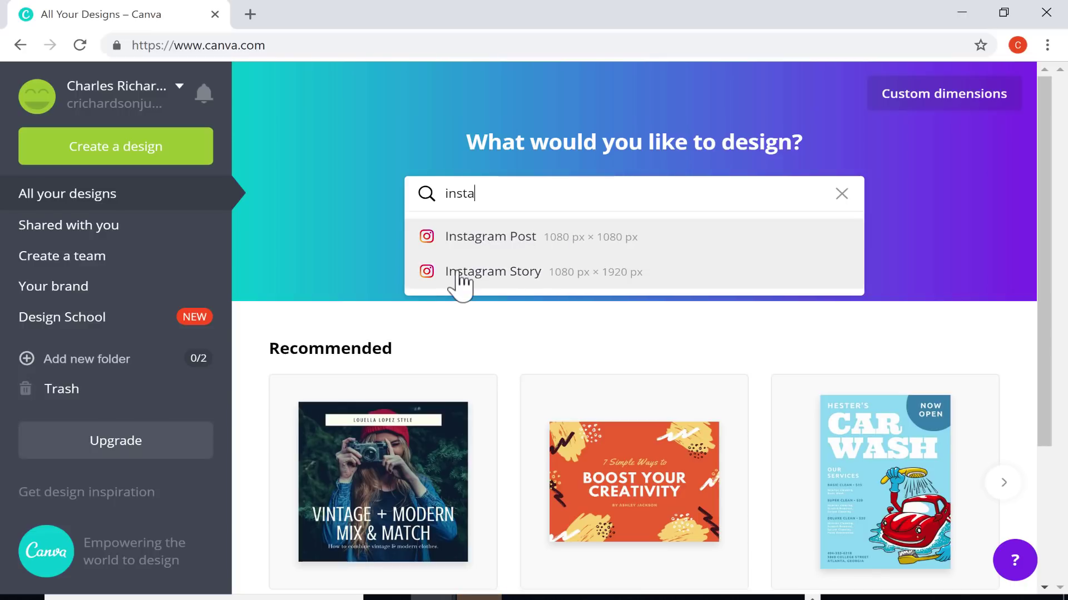
pyautogui.scroll(-3, 542, 278)
pyautogui.scroll(3, 662, 189)
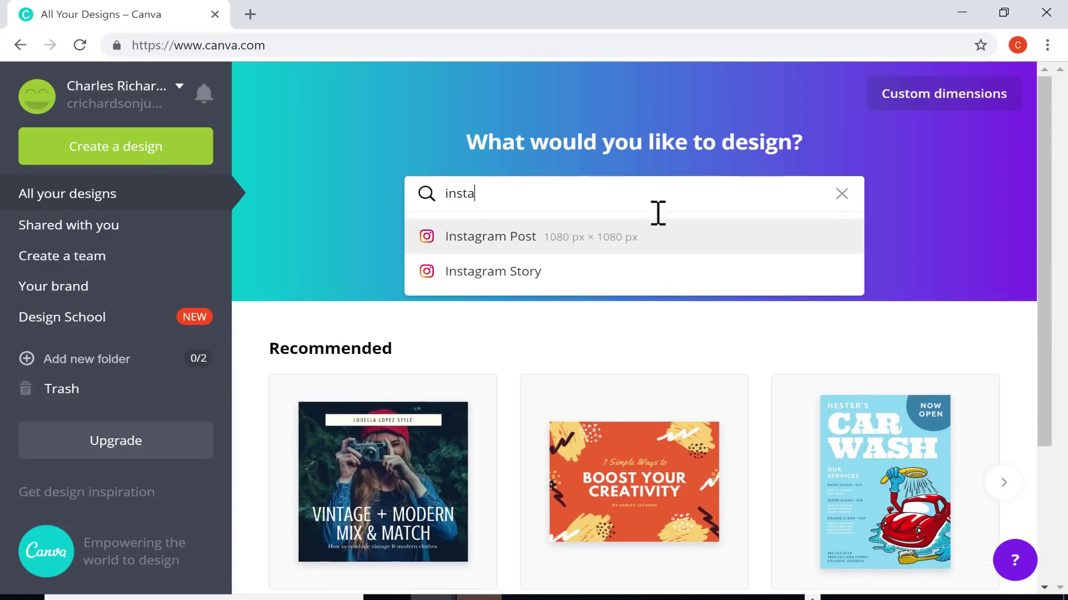
pyautogui.doubleClick(462, 194)
pyautogui.moveTo(462, 193); pyautogui.dragTo(392, 177)
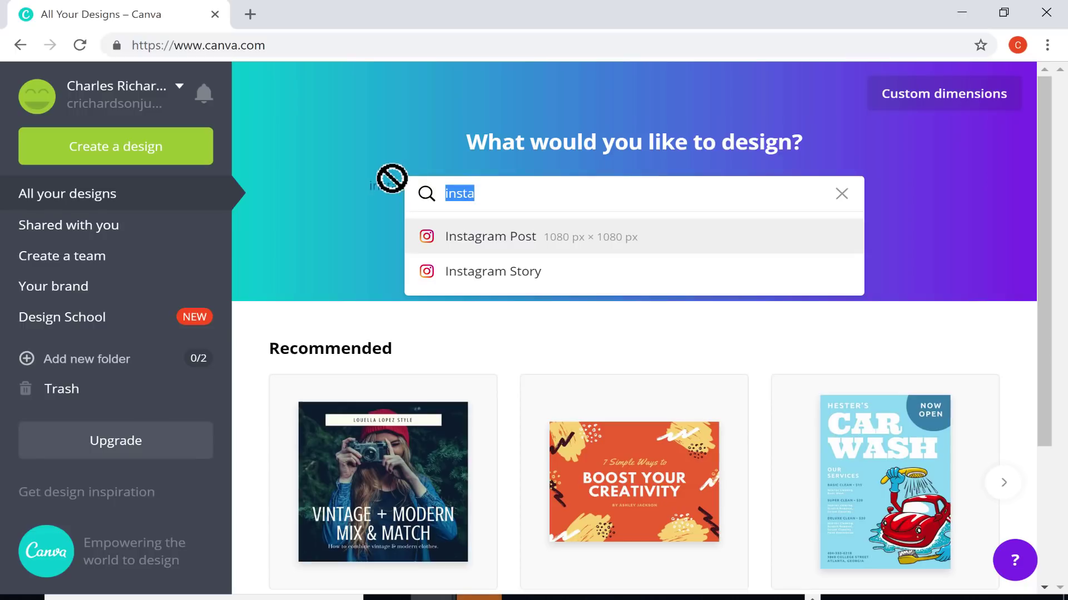
pyautogui.write('c')
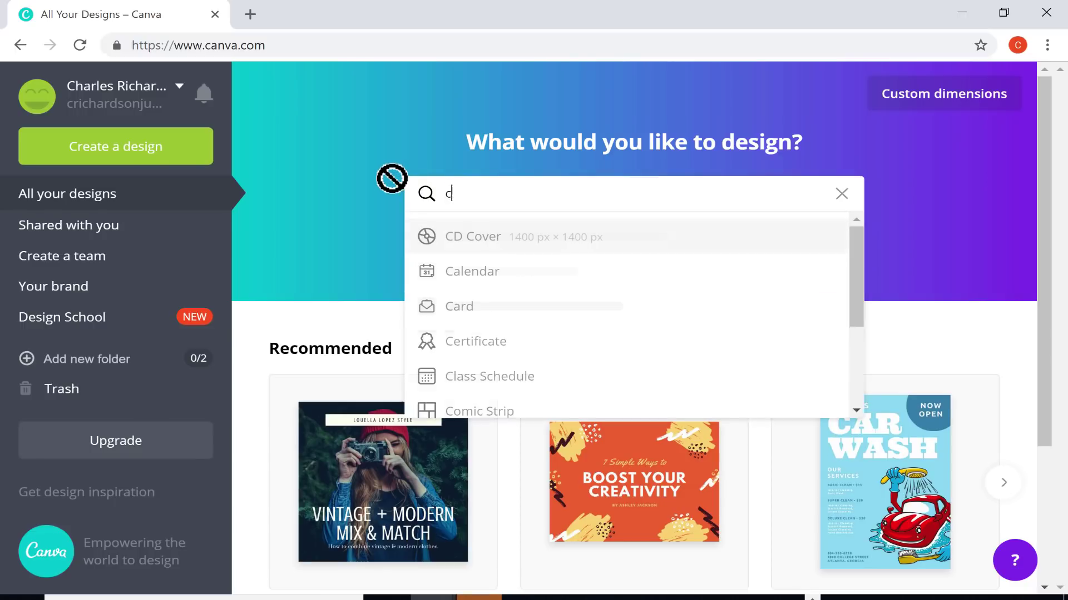
pyautogui.write('ertif')
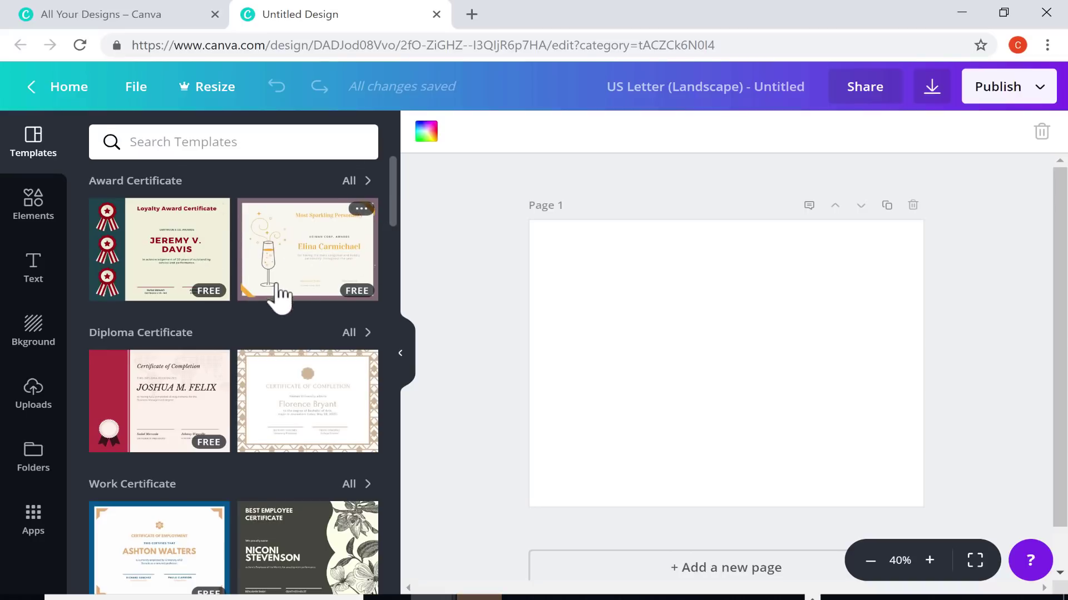
# Scroll the certificate templates down to the Internship Certificate row
pyautogui.scroll(-3, 300, 295)
pyautogui.scroll(-3, 364, 339)
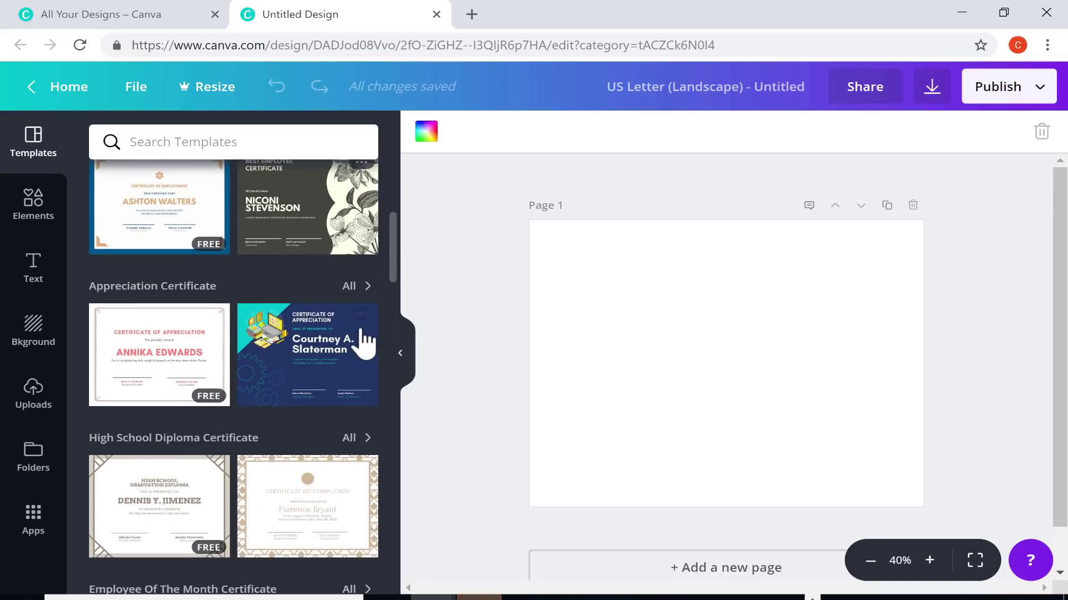
pyautogui.scroll(-2, 359, 342)
pyautogui.scroll(-18, 354, 333)
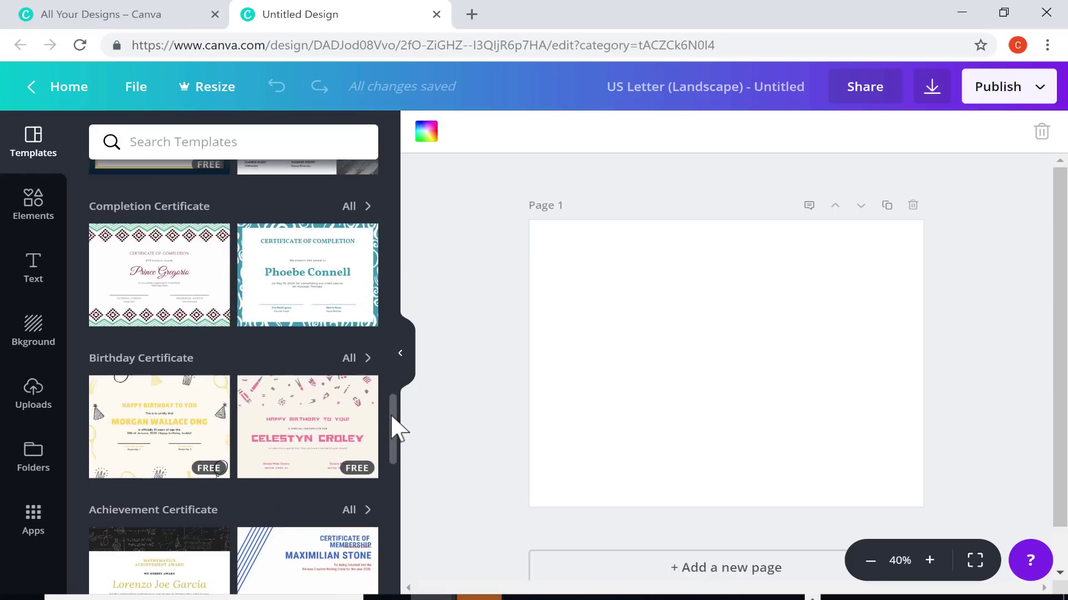
pyautogui.scroll(-15, 396, 428)
pyautogui.scroll(-8, 406, 547)
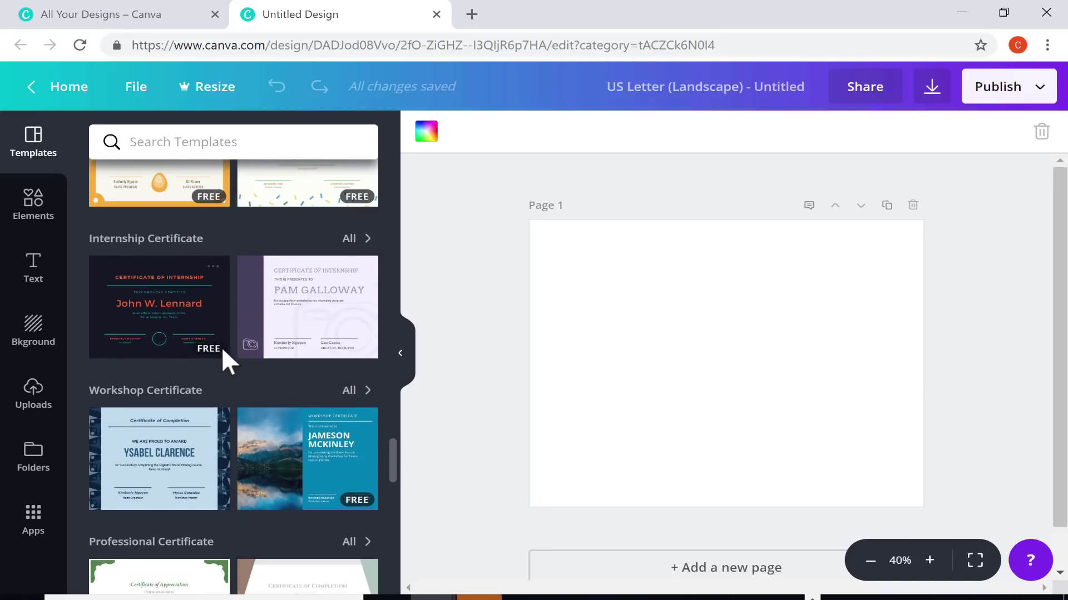
pyautogui.click(326, 334)
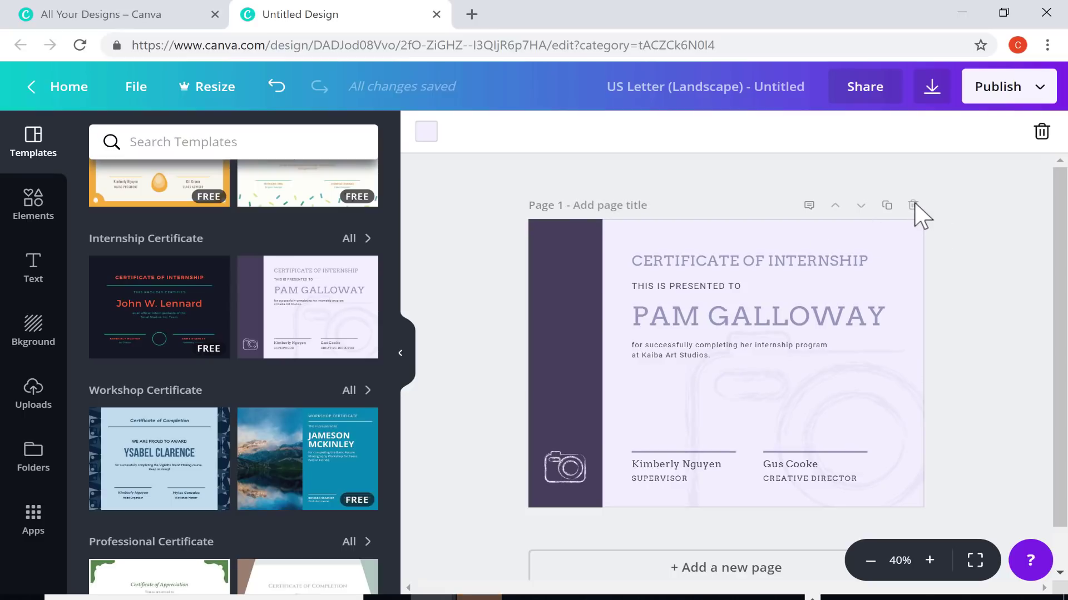
pyautogui.click(487, 253)
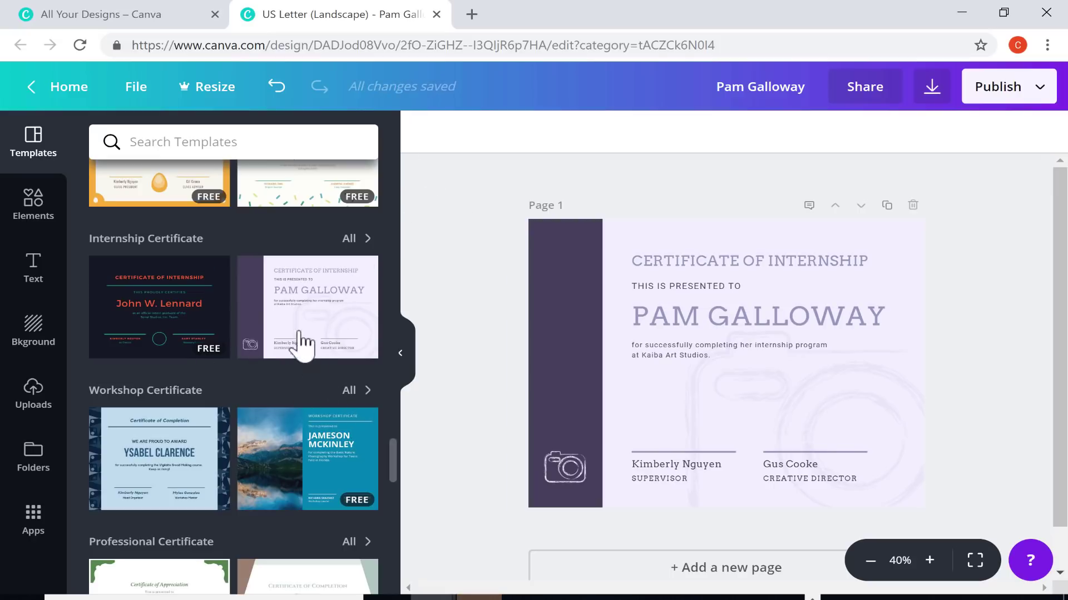
pyautogui.click(276, 88)
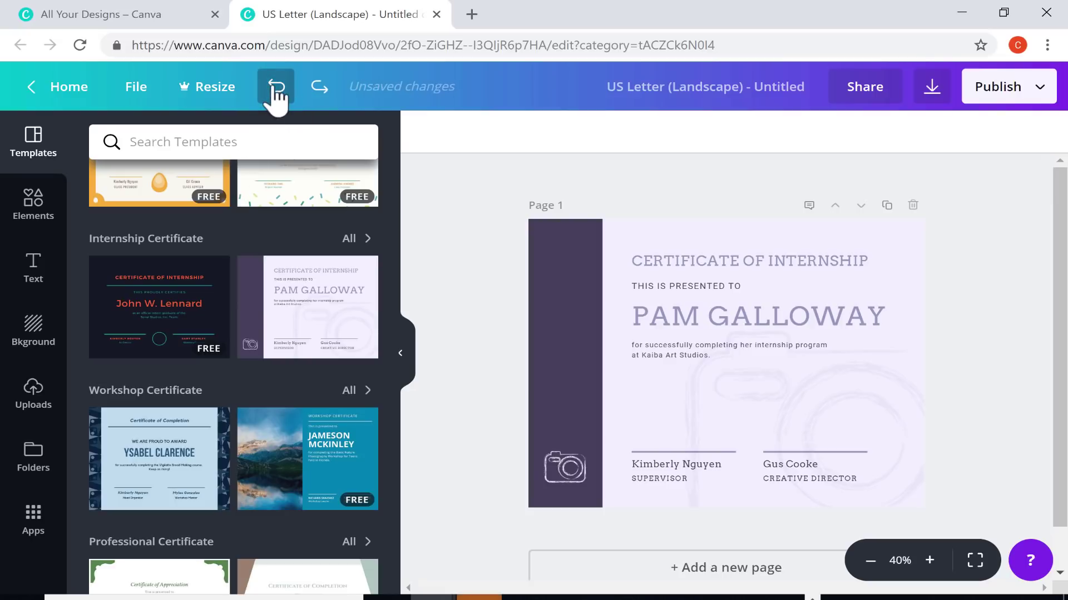
pyautogui.click(275, 89)
pyautogui.scroll(10, 334, 417)
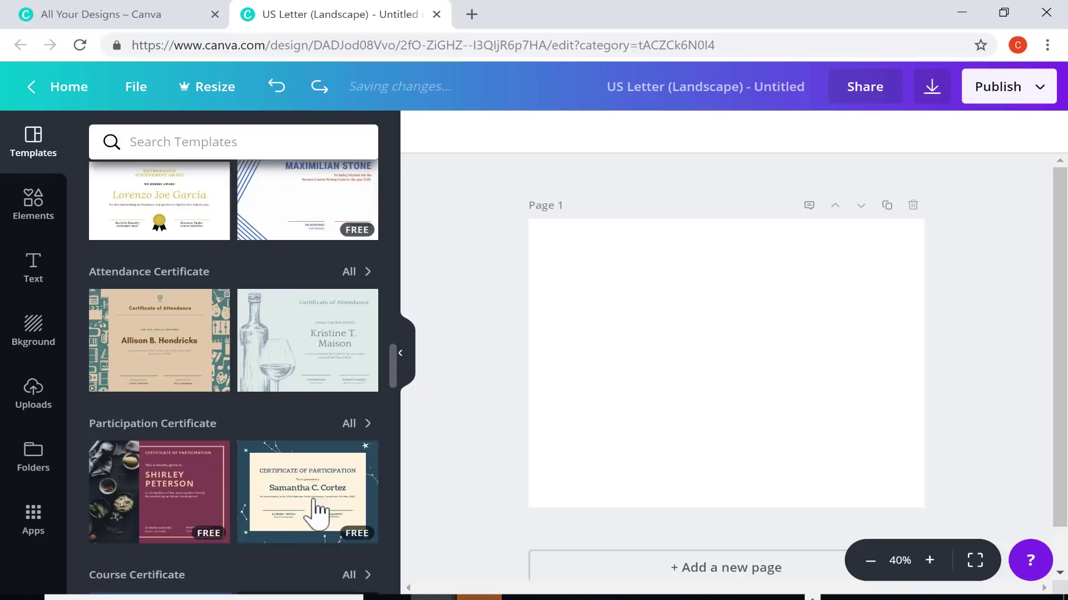
pyautogui.scroll(-10, 321, 505)
pyautogui.scroll(-10, 358, 492)
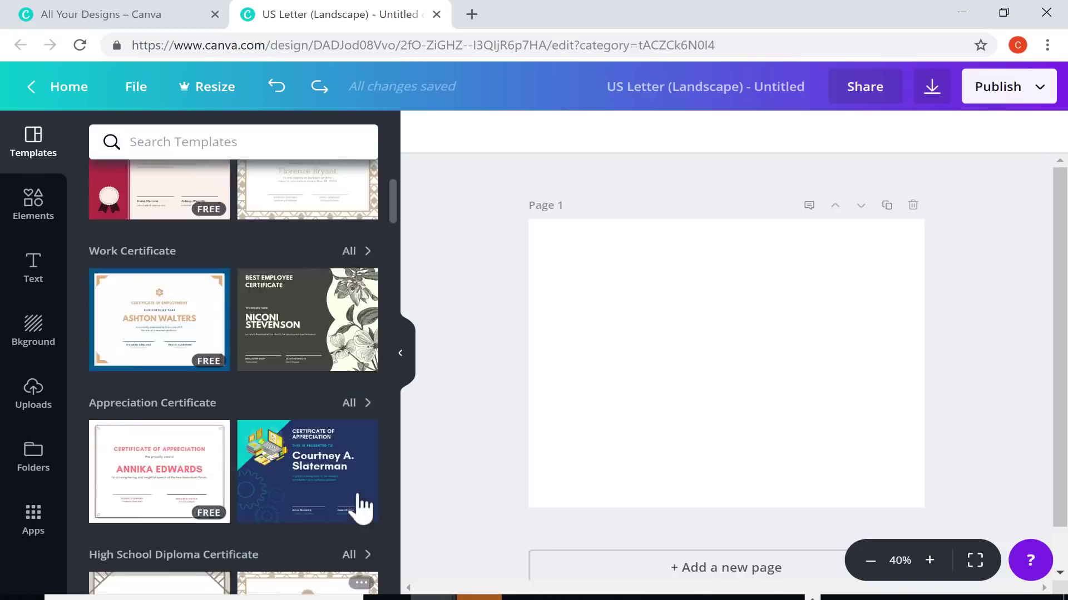
pyautogui.scroll(4, 357, 495)
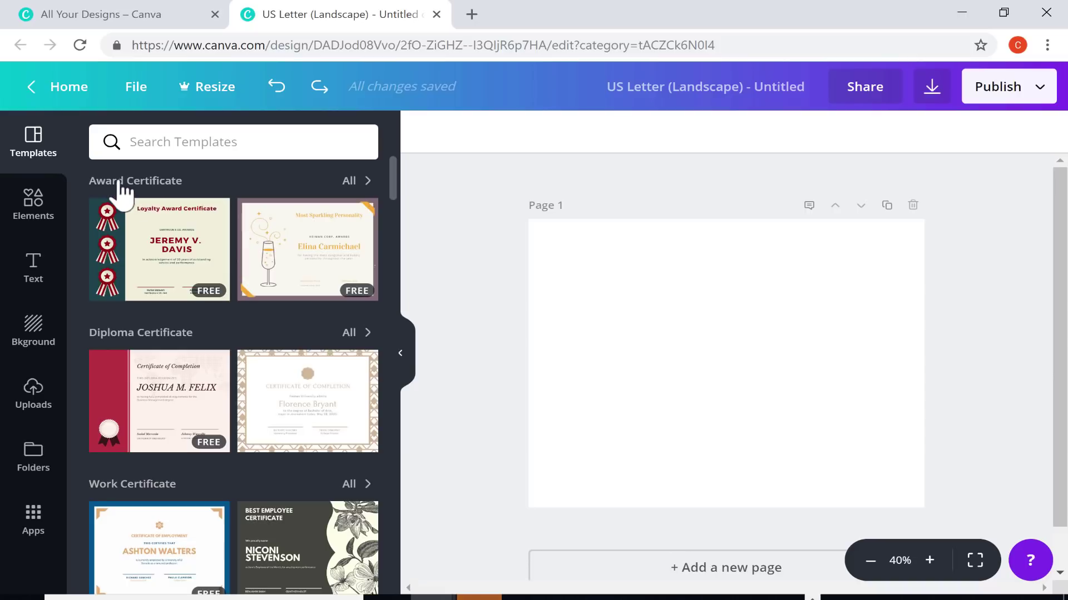
# Browse all Award Certificate templates and apply the yellow Certificate of Achievement one
pyautogui.click(358, 183)
pyautogui.scroll(-10, 356, 247)
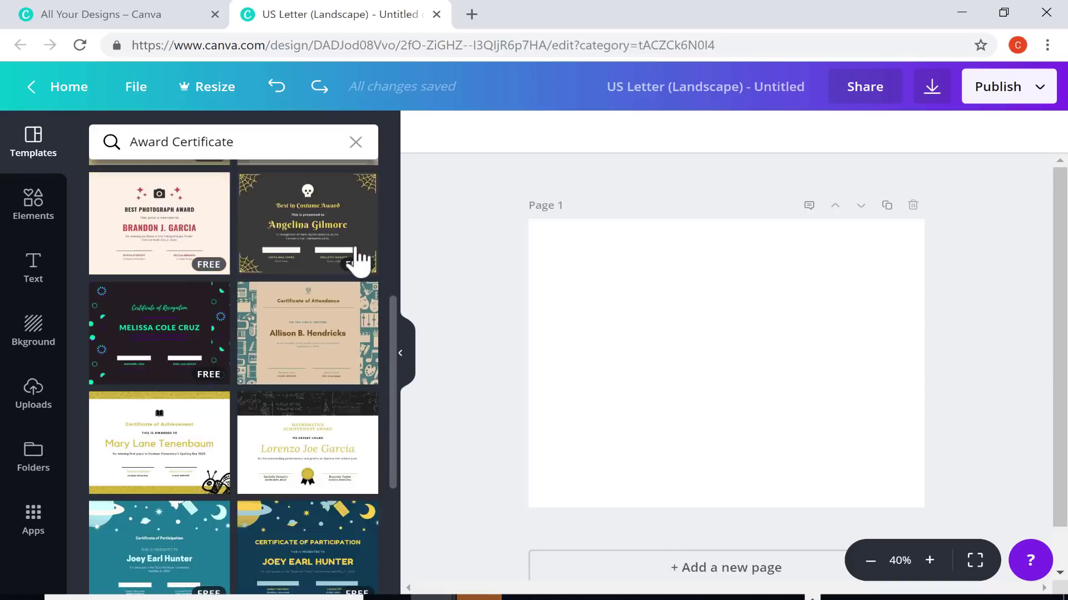
pyautogui.scroll(-6, 357, 258)
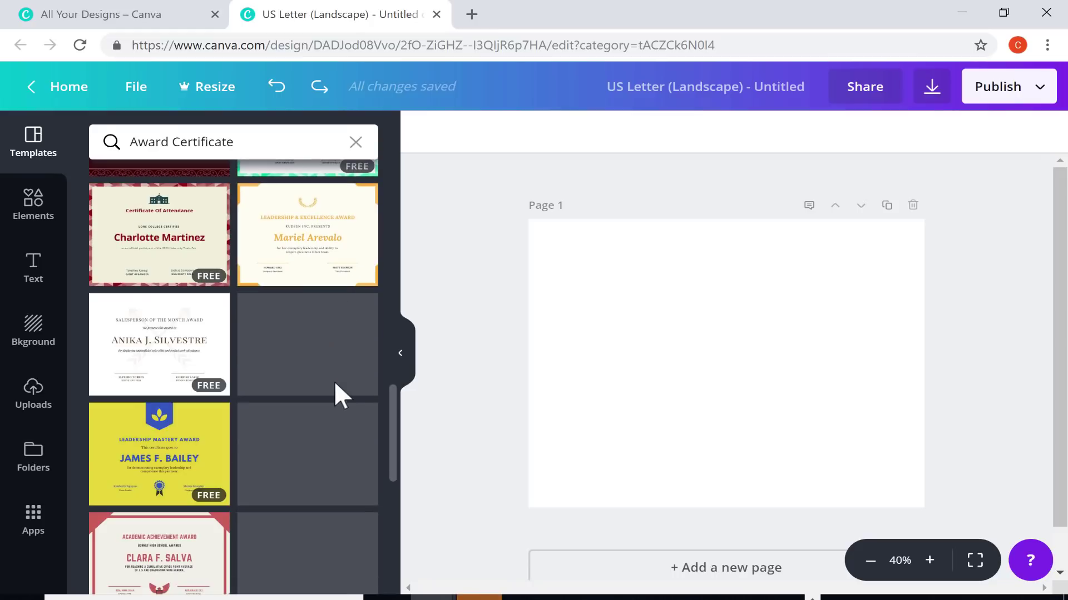
pyautogui.scroll(-12, 348, 428)
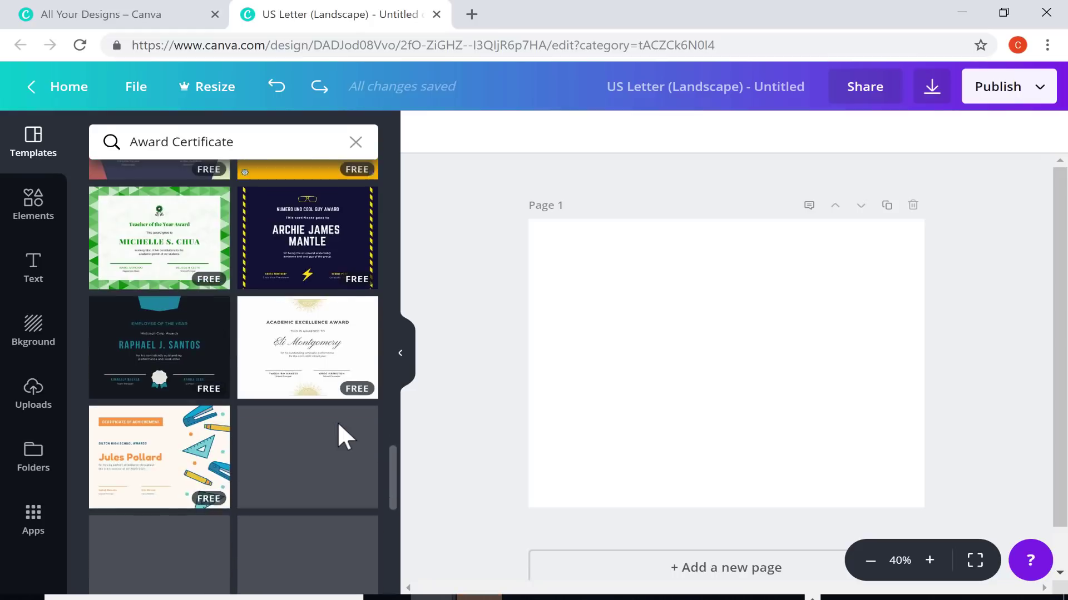
pyautogui.scroll(-10, 337, 421)
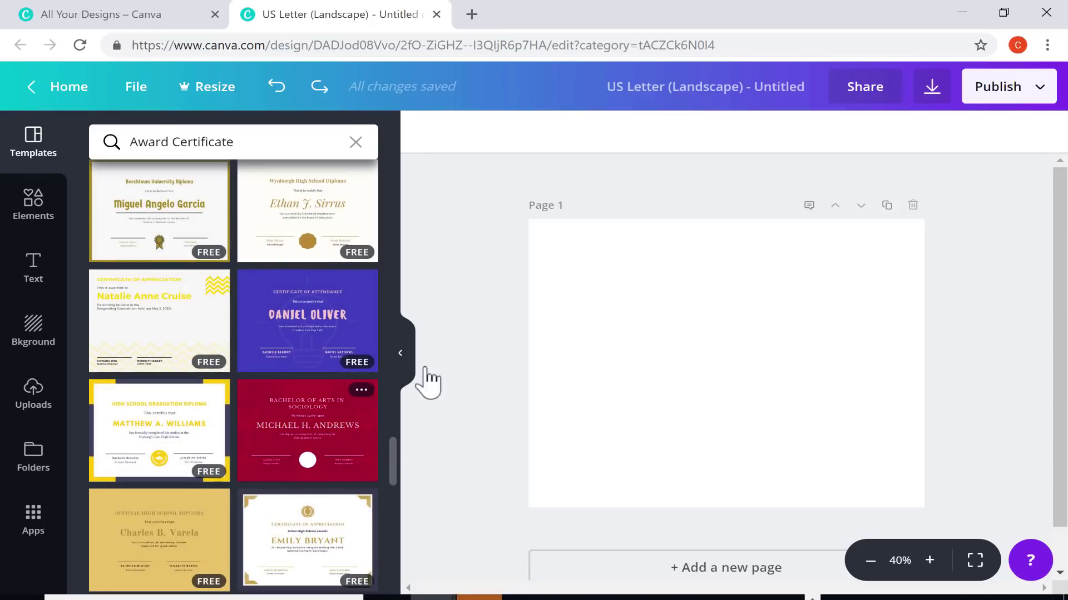
pyautogui.scroll(10, 265, 395)
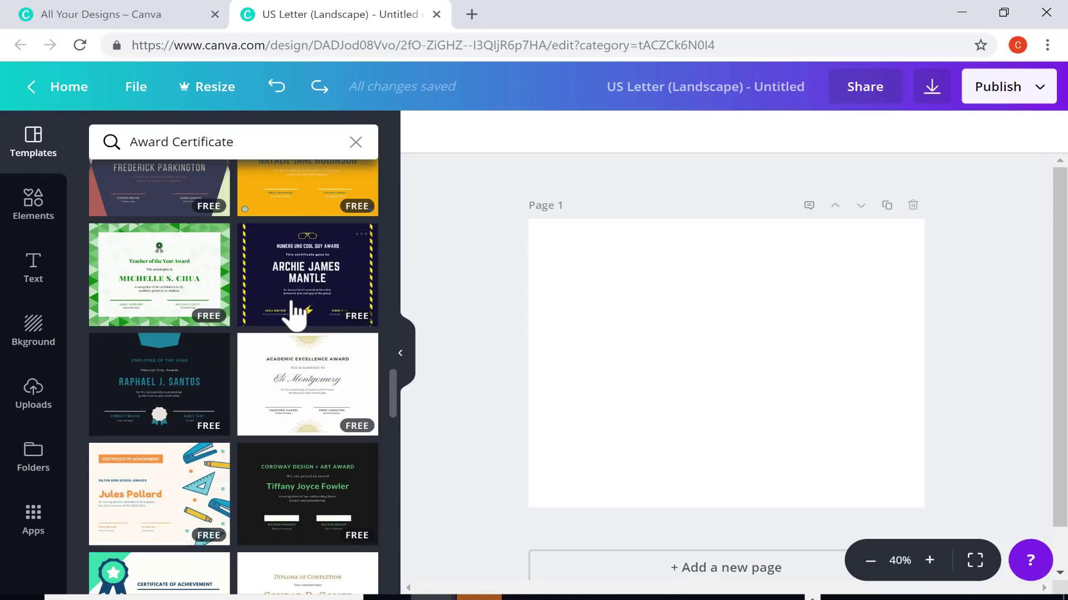
pyautogui.scroll(8, 286, 314)
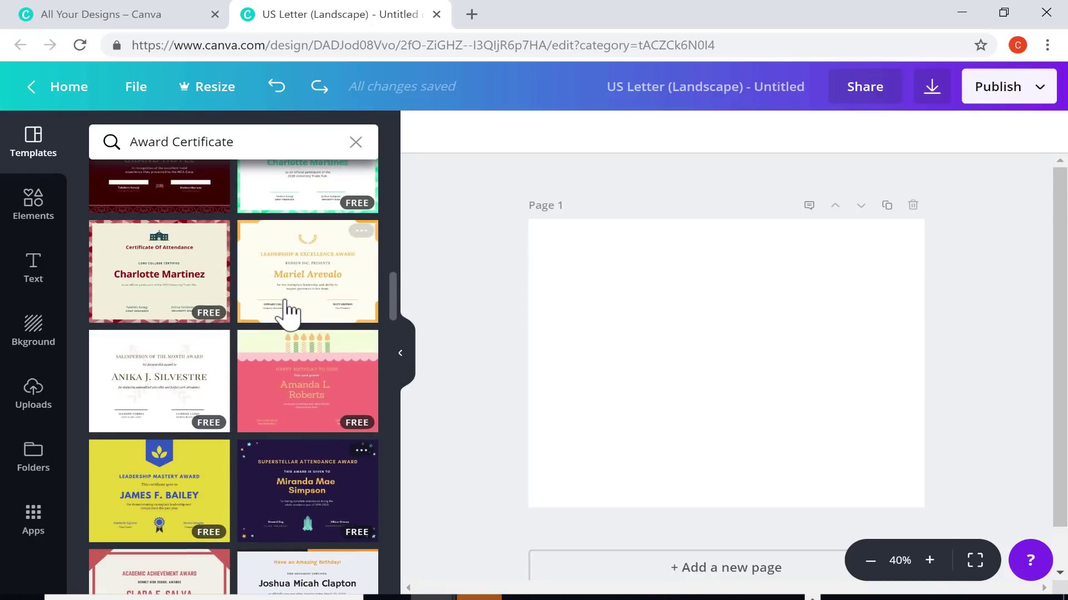
pyautogui.click(163, 370)
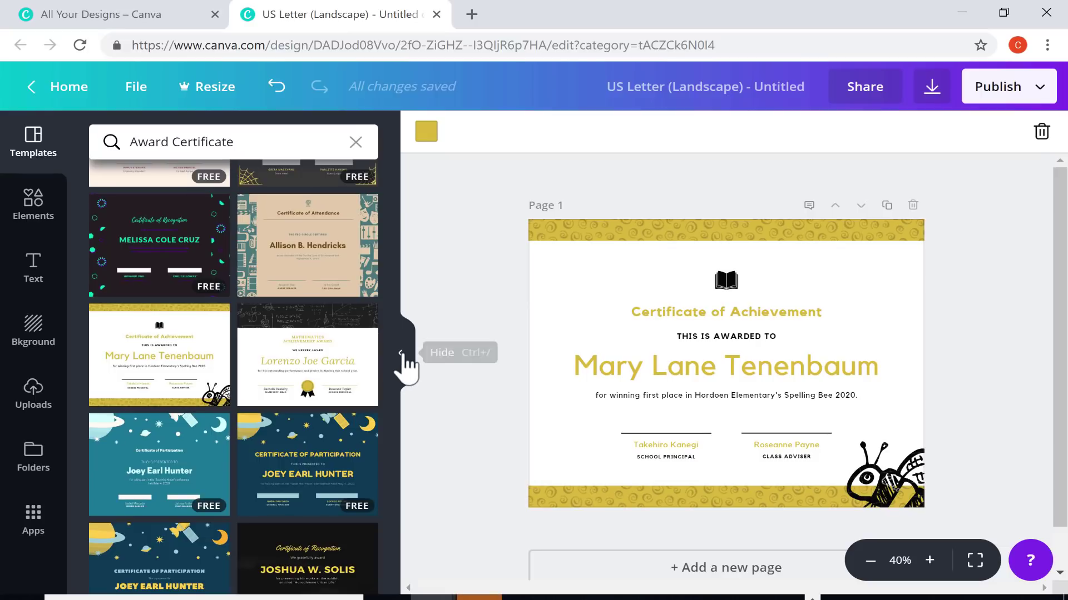
# Hide the template panel, zoom in and back out, and preview the certificate full screen
pyautogui.click(404, 359)
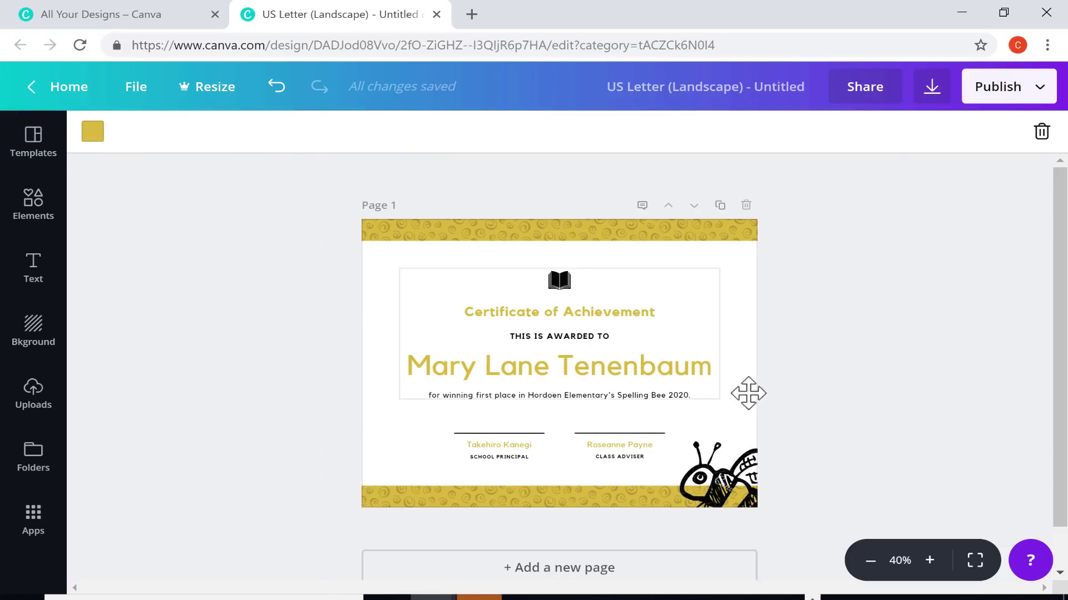
pyautogui.click(930, 560)
pyautogui.click(929, 561)
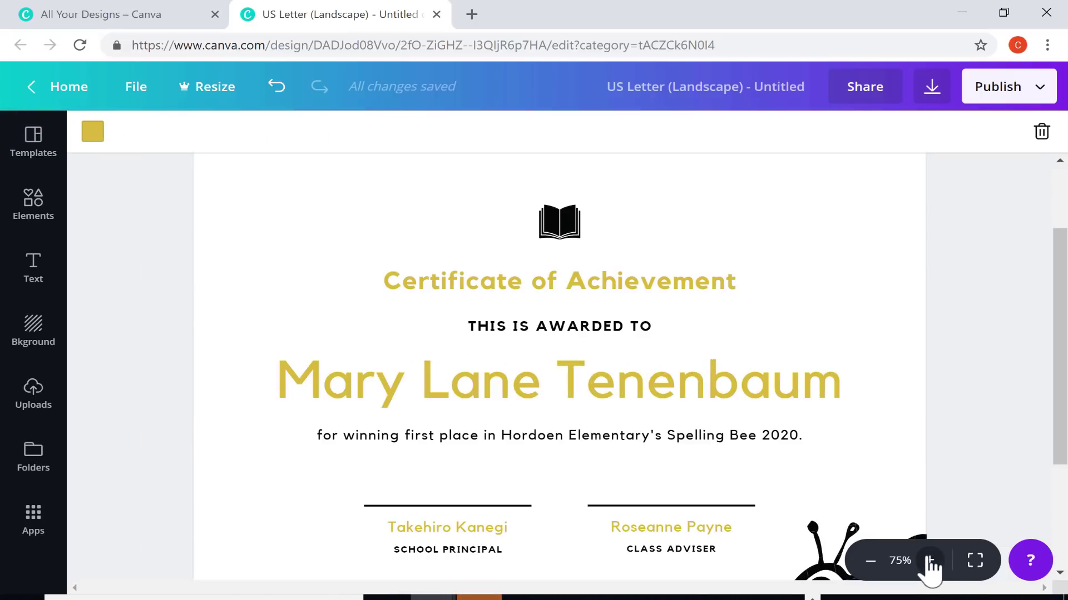
pyautogui.click(870, 561)
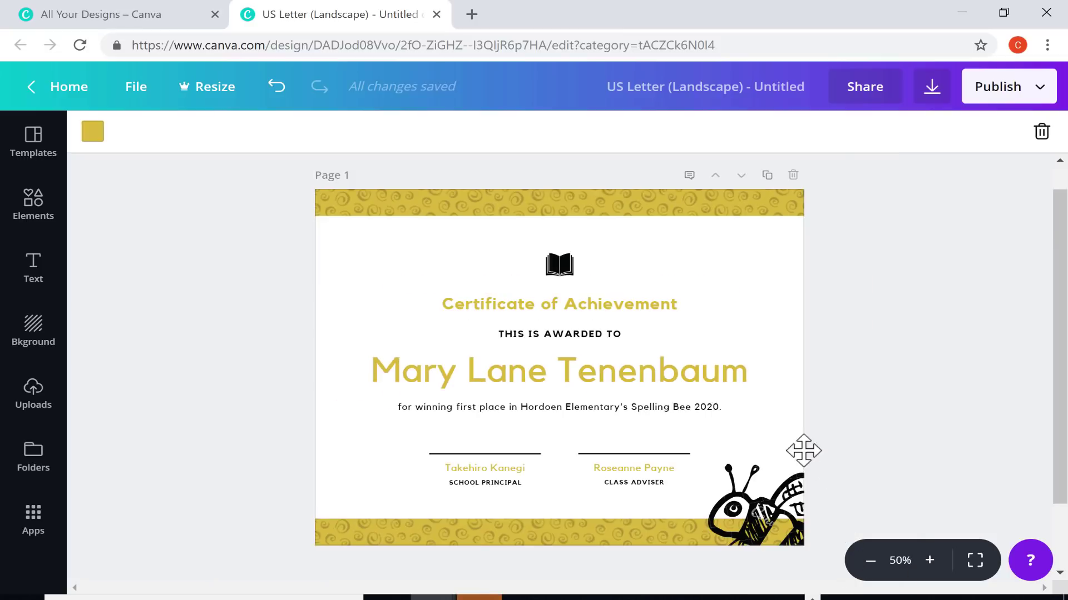
pyautogui.scroll(1, 779, 439)
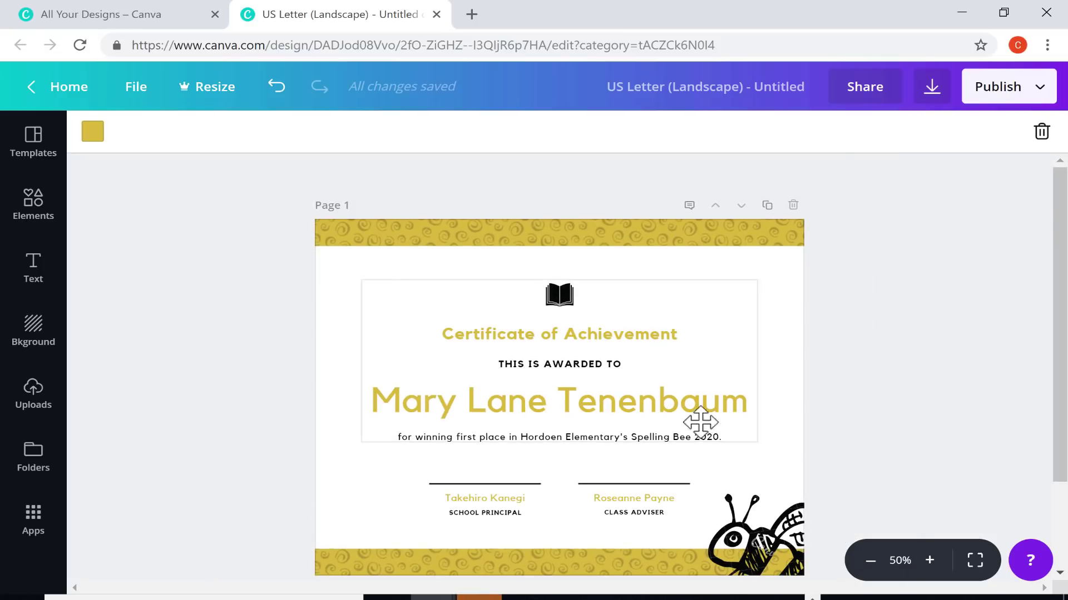
pyautogui.click(975, 560)
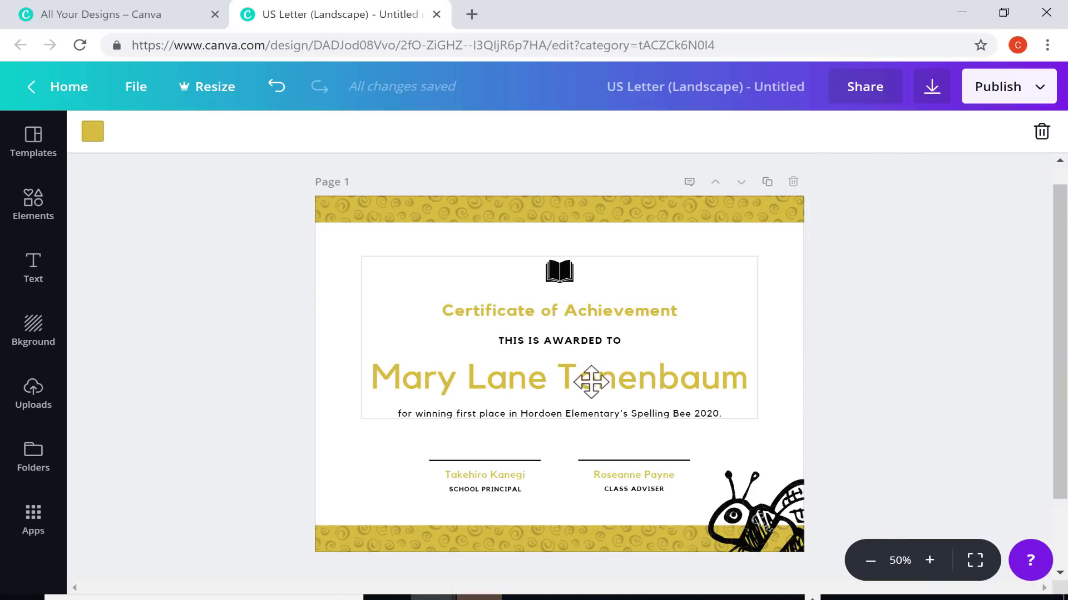
# Replace the recipient's name and both signers' names on the certificate with new names
pyautogui.tripleClick(592, 383)
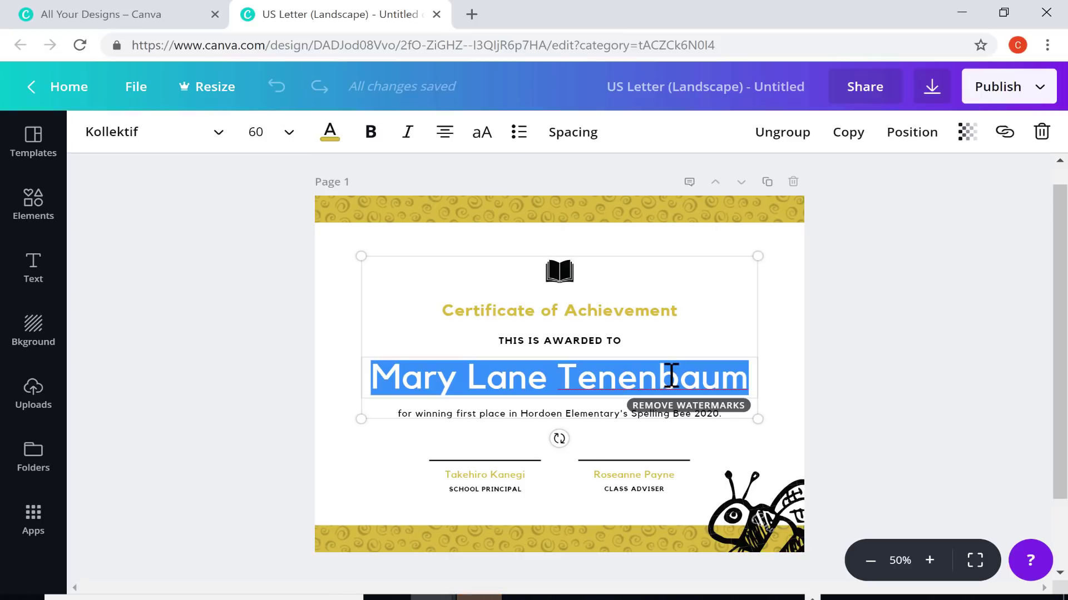
pyautogui.press('BackSpace')
pyautogui.write('Mich')
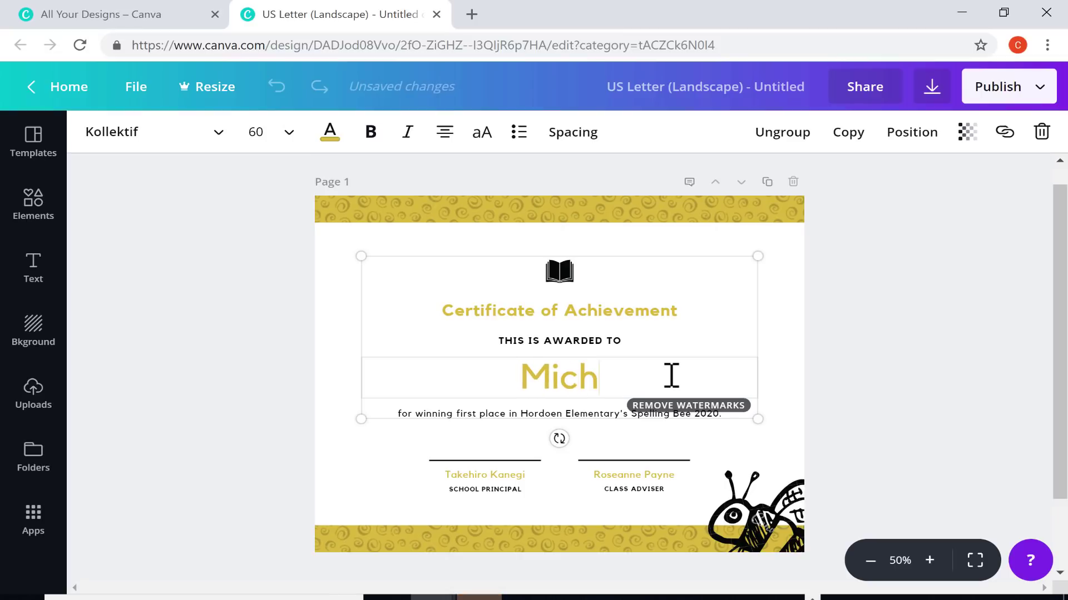
pyautogui.write('ael Jordan')
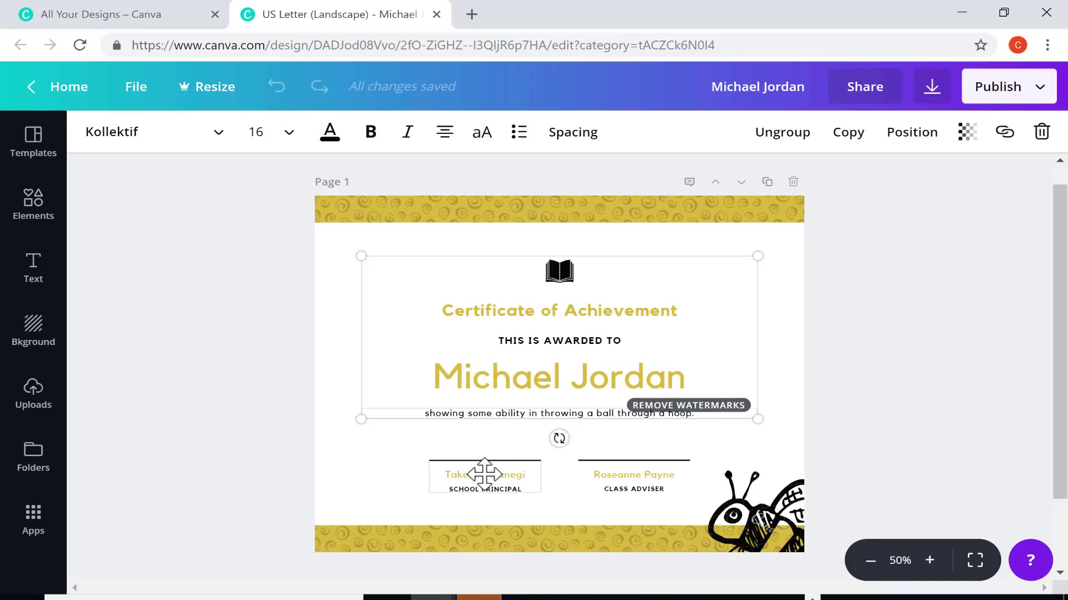
pyautogui.click(486, 475)
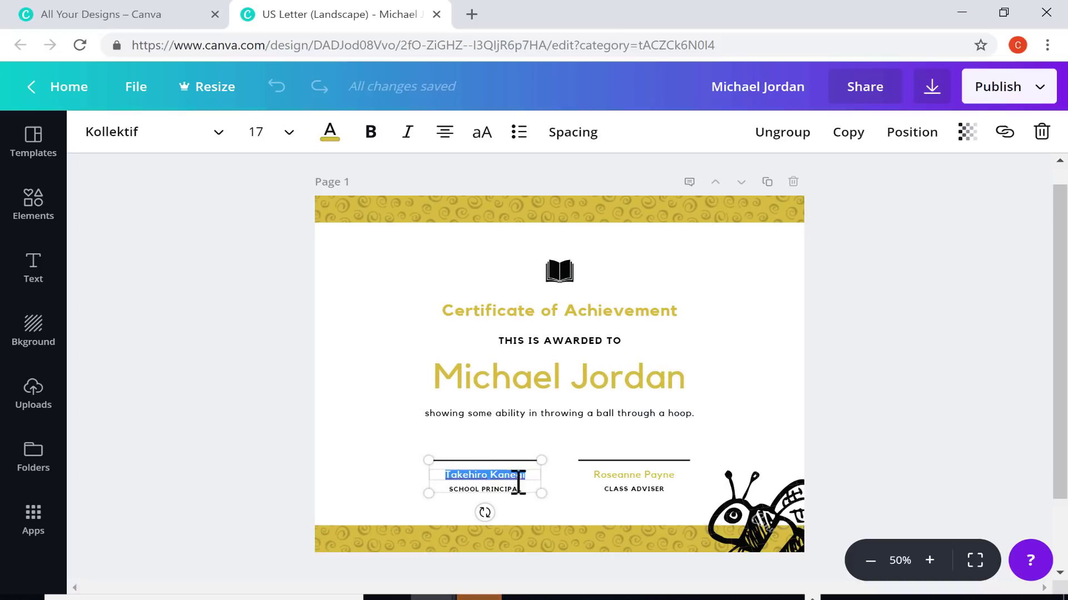
pyautogui.write('Anna Smith')
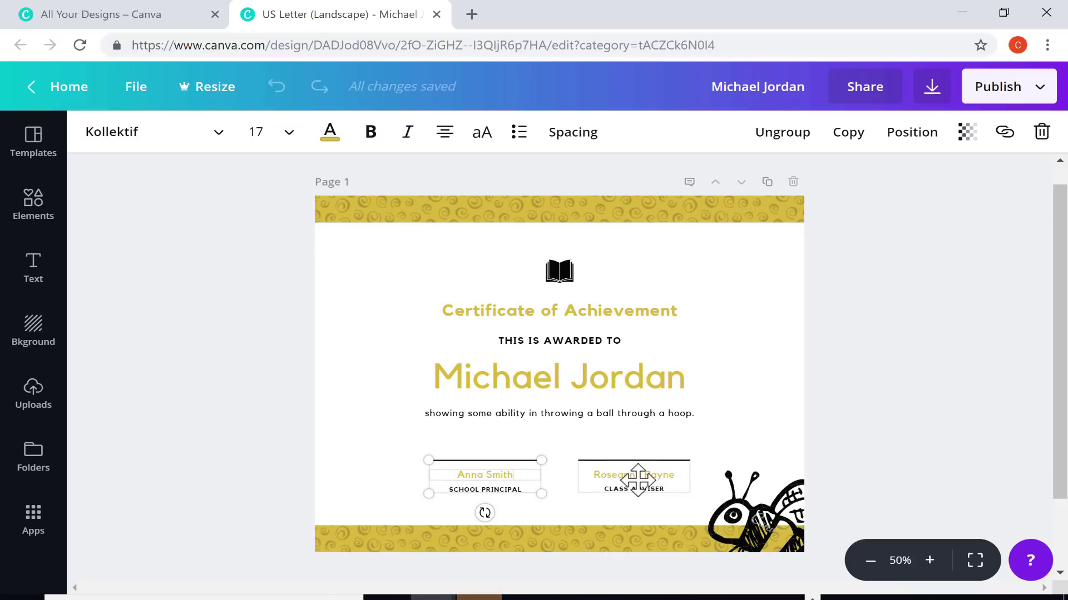
pyautogui.click(639, 478)
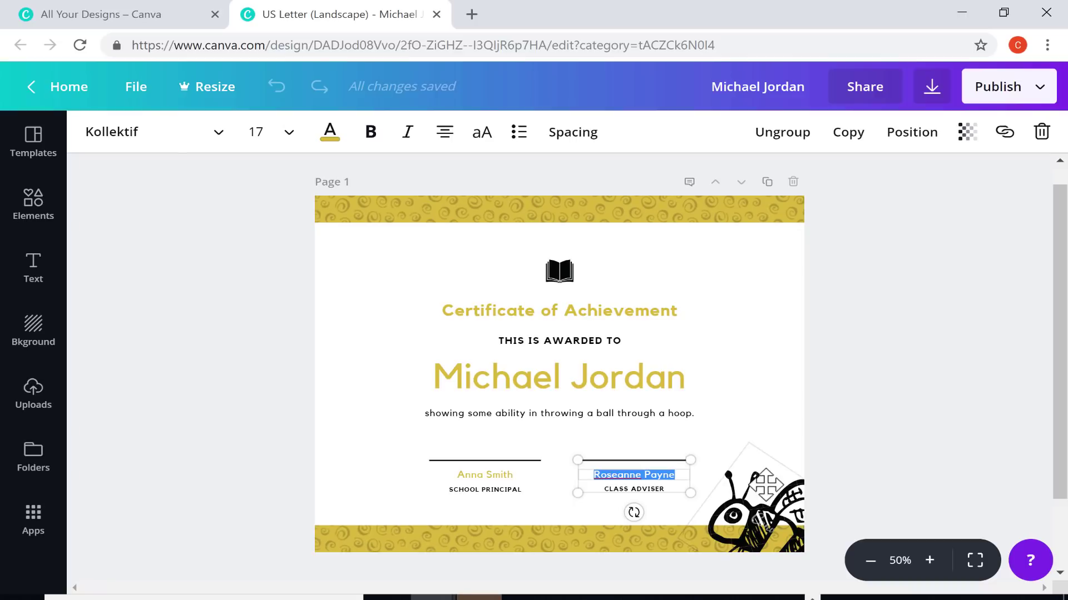
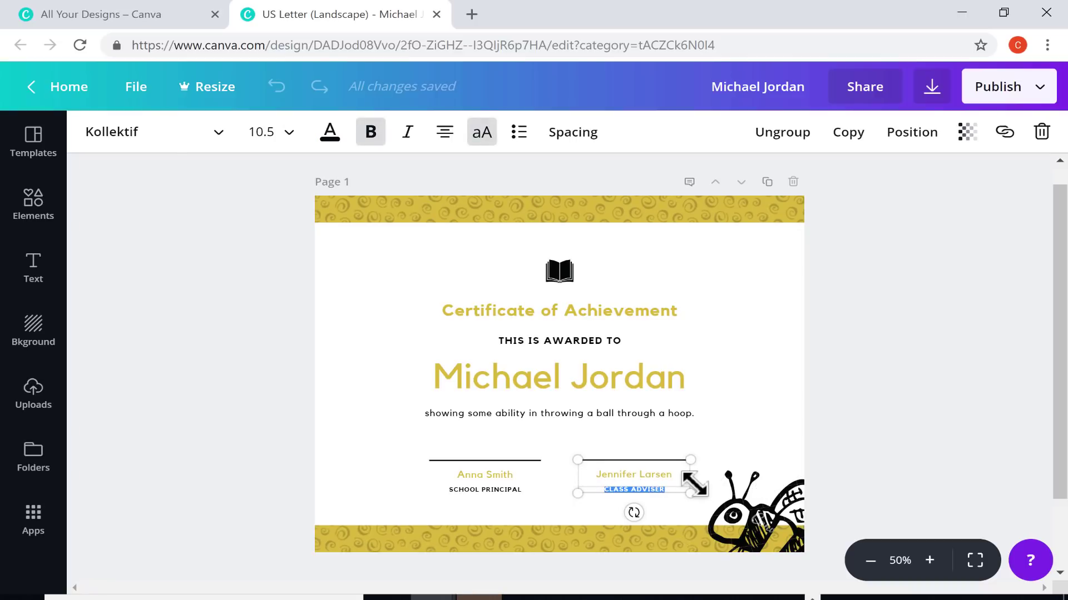
pyautogui.write('TEACHER')
pyautogui.click(722, 281)
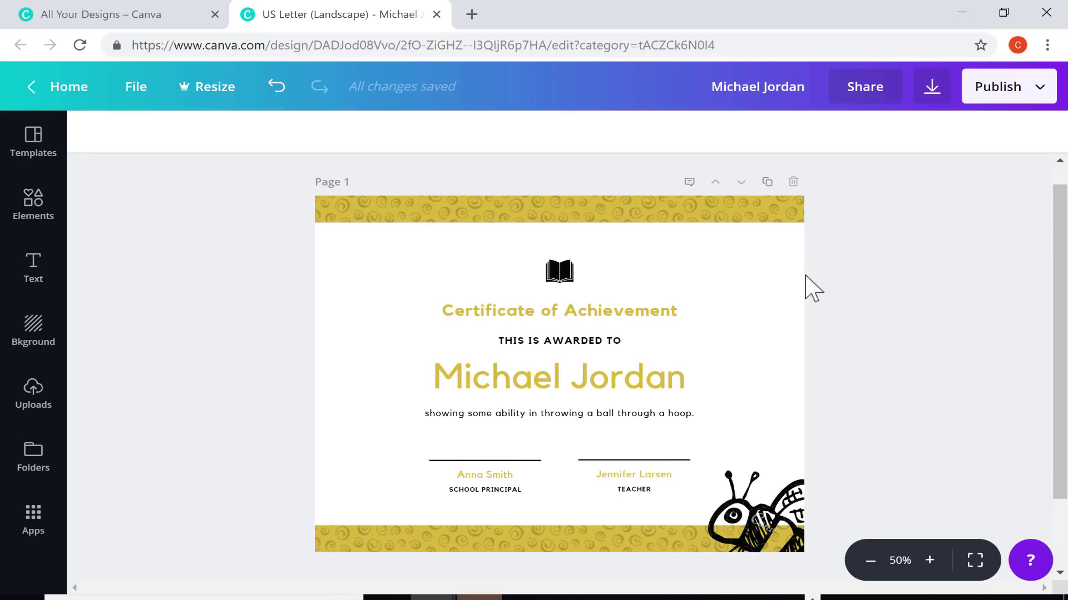
# From Elements, try then undo a photo grid, and add a circle shape to the page
pyautogui.click(27, 210)
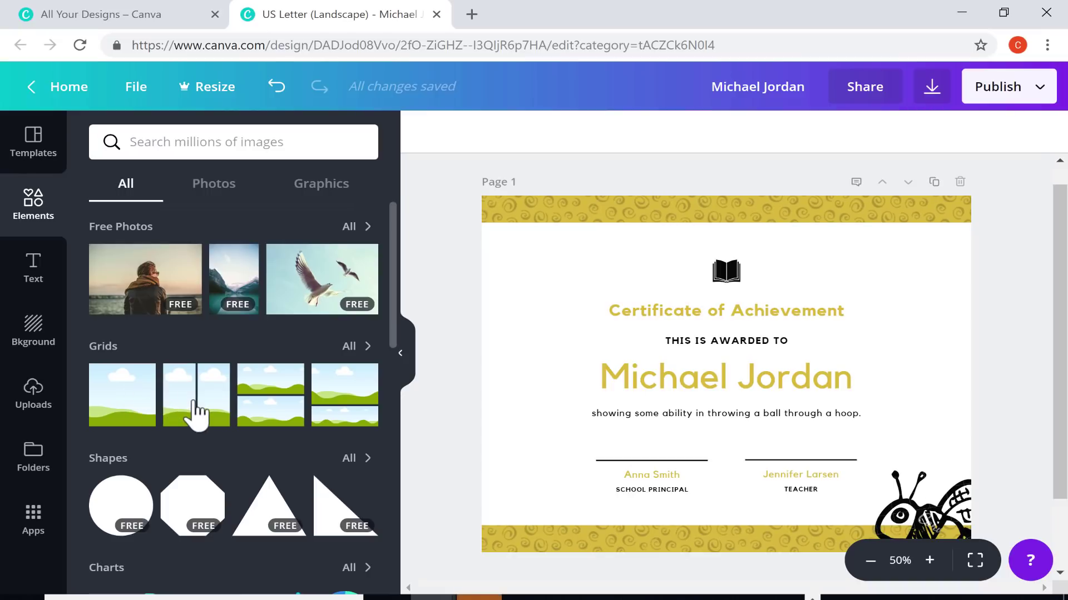
pyautogui.moveTo(196, 412); pyautogui.dragTo(713, 362)
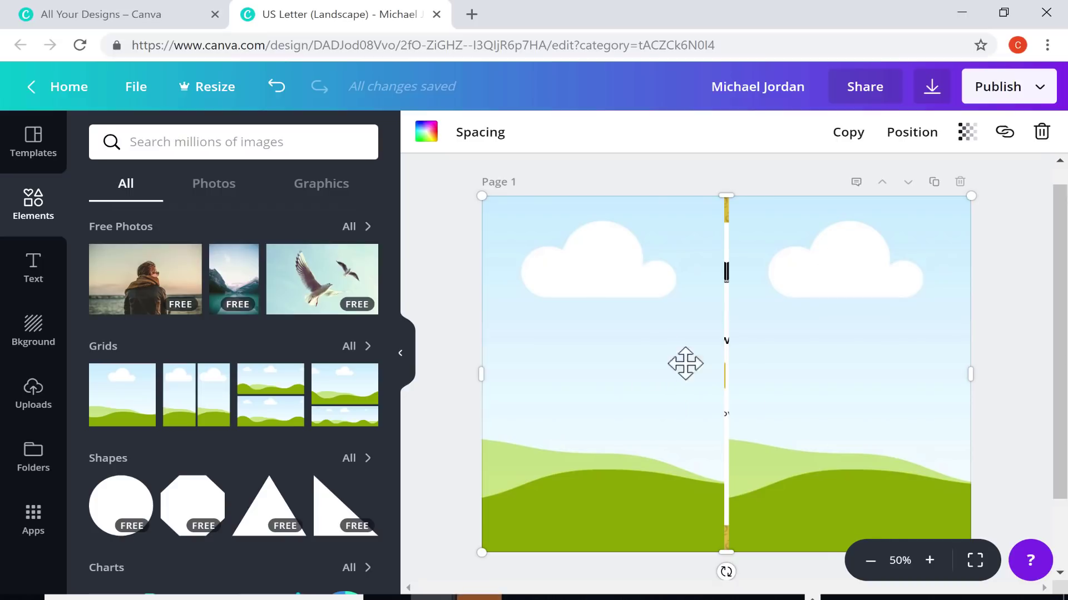
pyautogui.click(276, 87)
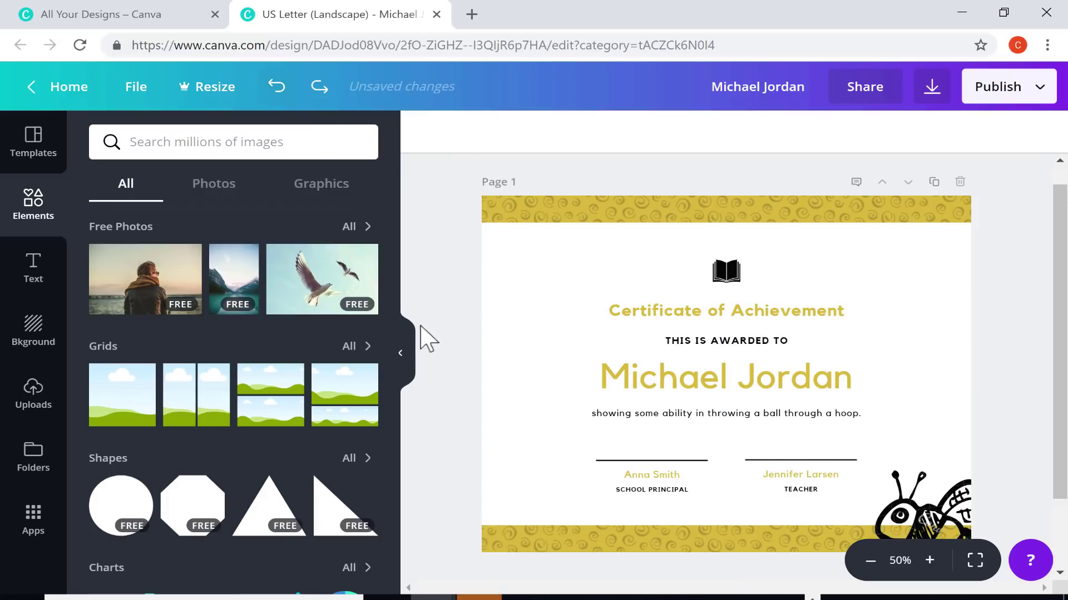
pyautogui.scroll(-2, 276, 436)
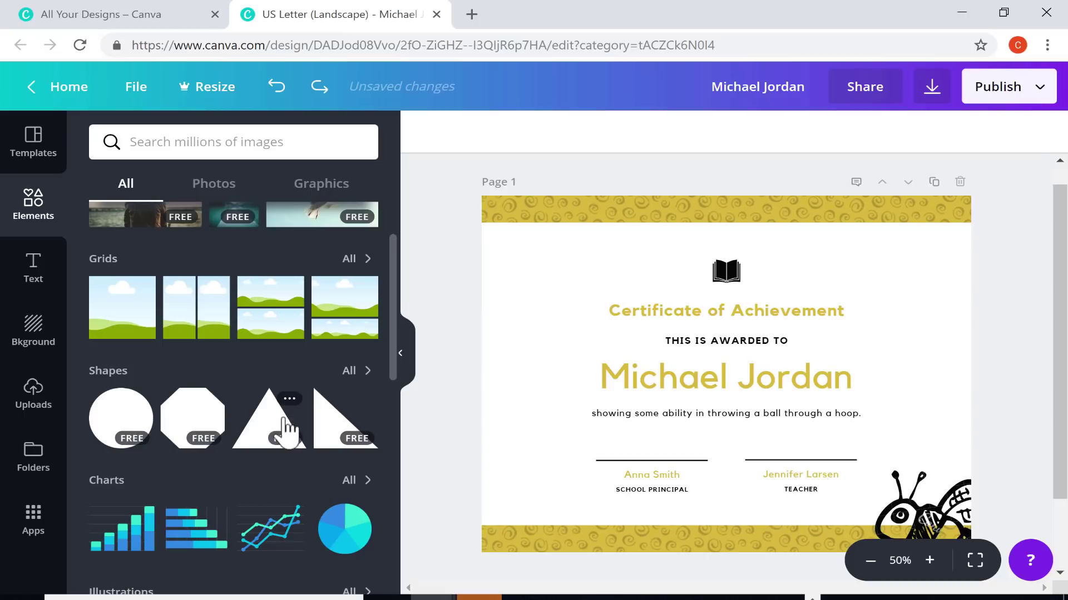
pyautogui.moveTo(136, 430); pyautogui.dragTo(615, 273)
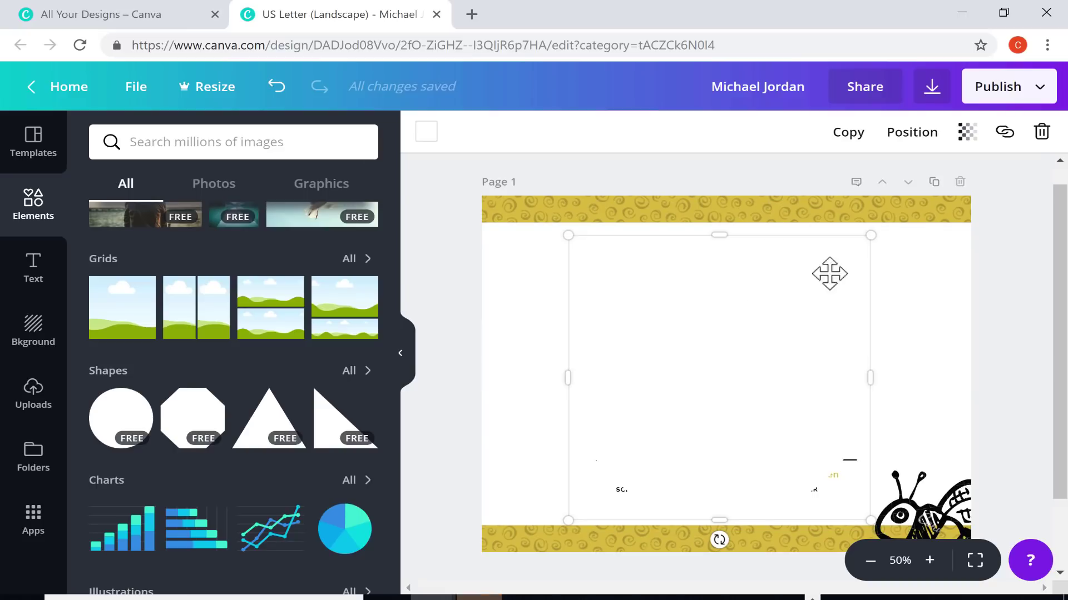
# Colour the circle pink, shrink it to about 190×190, and place it beside the title
pyautogui.click(427, 131)
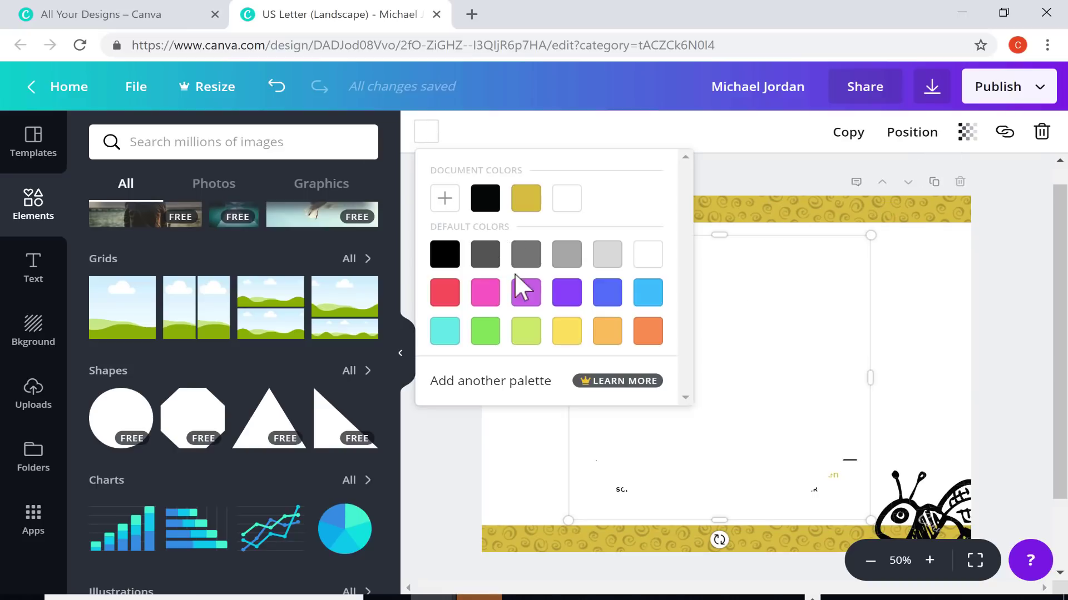
pyautogui.click(485, 294)
pyautogui.moveTo(870, 235); pyautogui.dragTo(655, 438)
pyautogui.moveTo(610, 474)
pyautogui.mouseDown()
pyautogui.moveTo(515, 328)
pyautogui.moveTo(532, 348)
pyautogui.mouseUp()
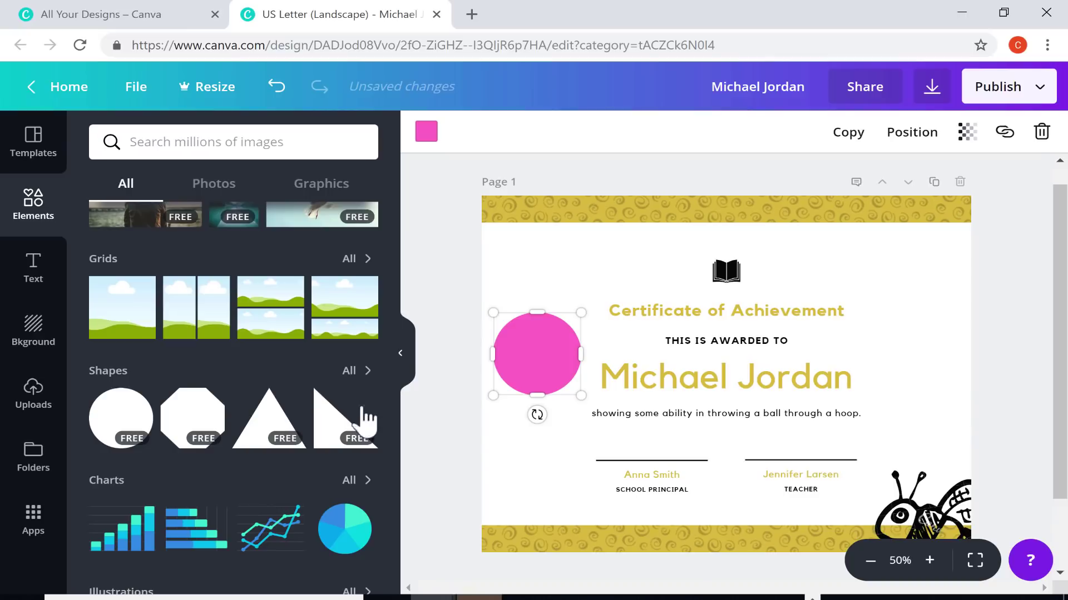
pyautogui.scroll(2, 305, 333)
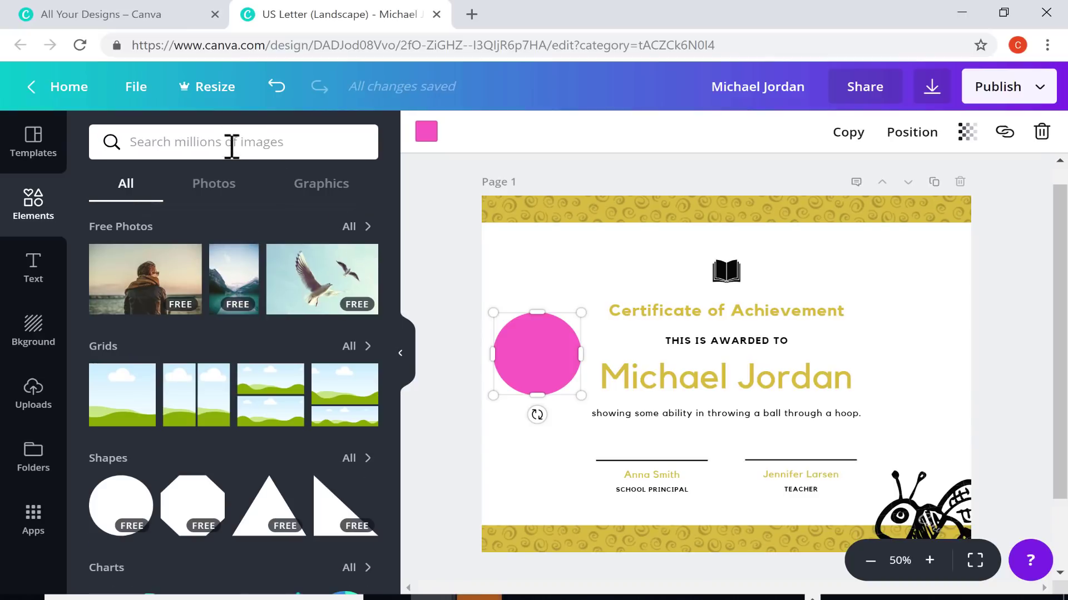
# Search the elements for 'basketball' images
pyautogui.click(350, 227)
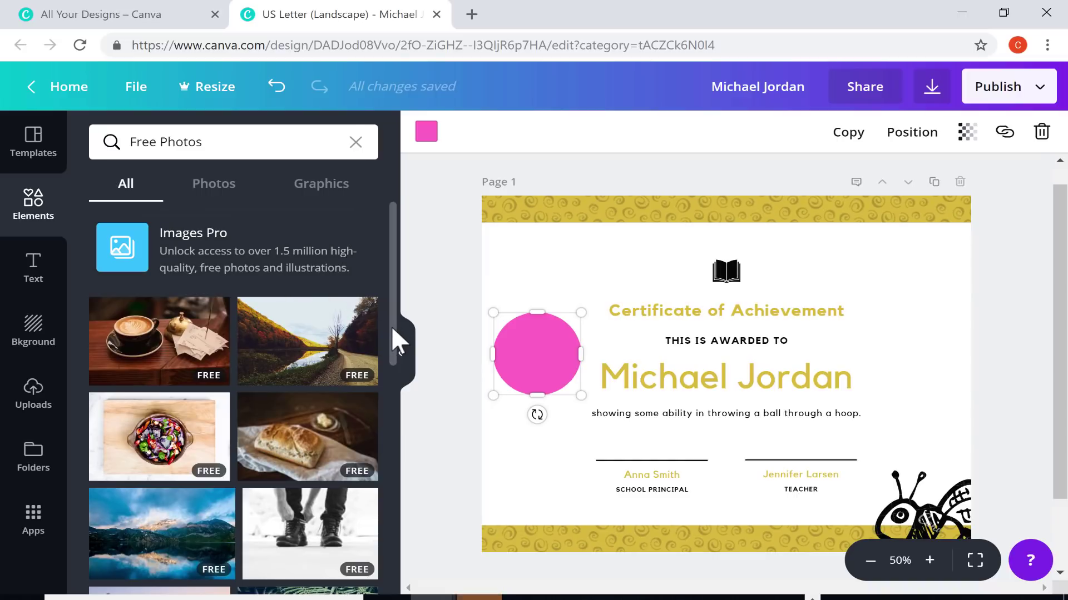
pyautogui.moveTo(391, 328); pyautogui.dragTo(412, 431)
pyautogui.moveTo(393, 245); pyautogui.dragTo(190, 145)
pyautogui.click(142, 143)
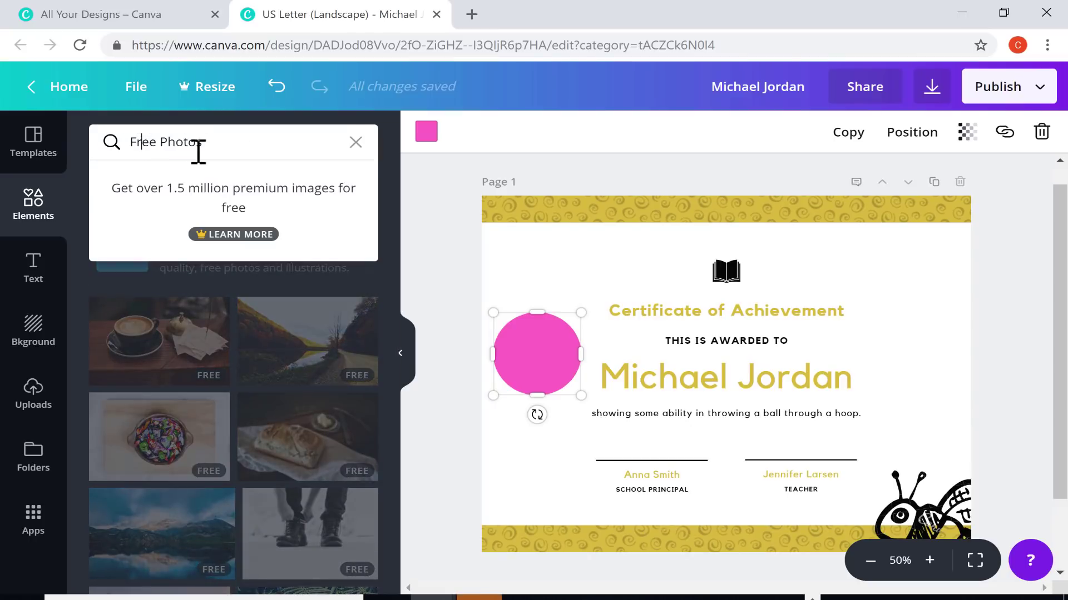
pyautogui.write('basketball')
pyautogui.press('Return')
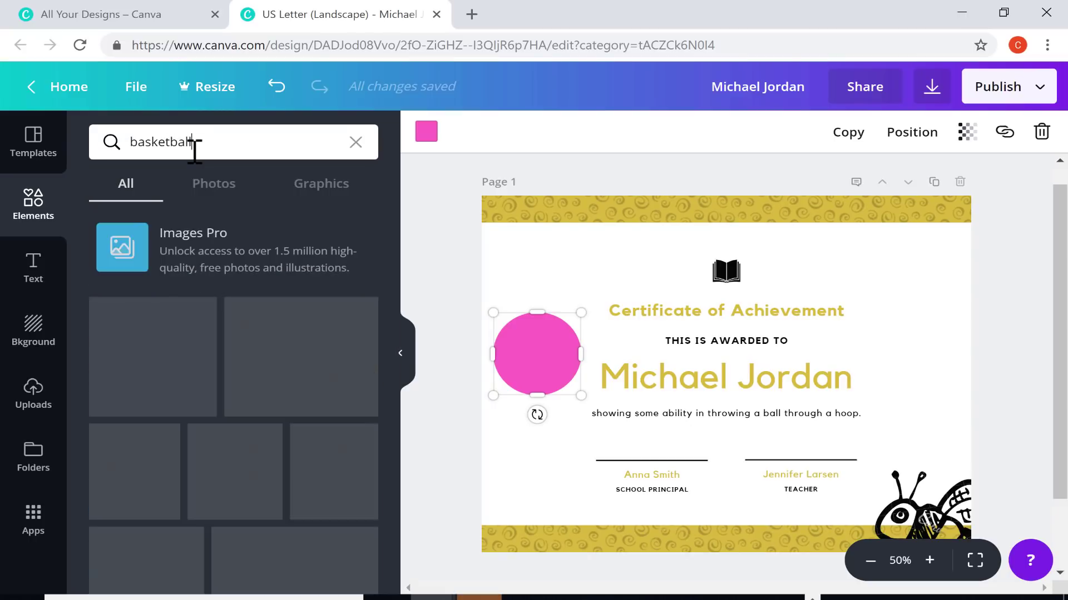
pyautogui.scroll(-6, 303, 411)
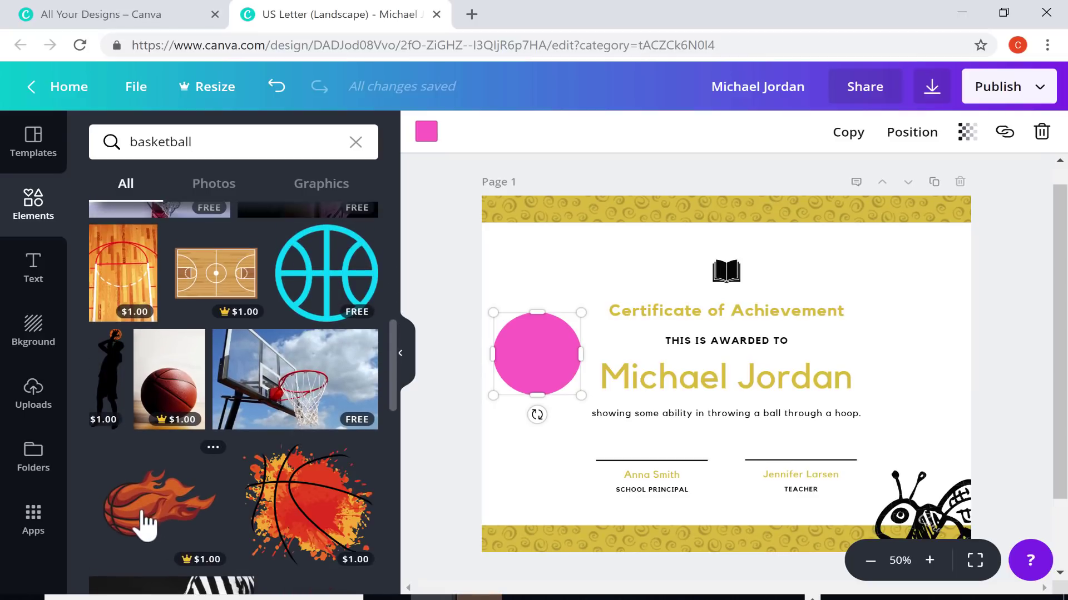
pyautogui.scroll(8, 244, 528)
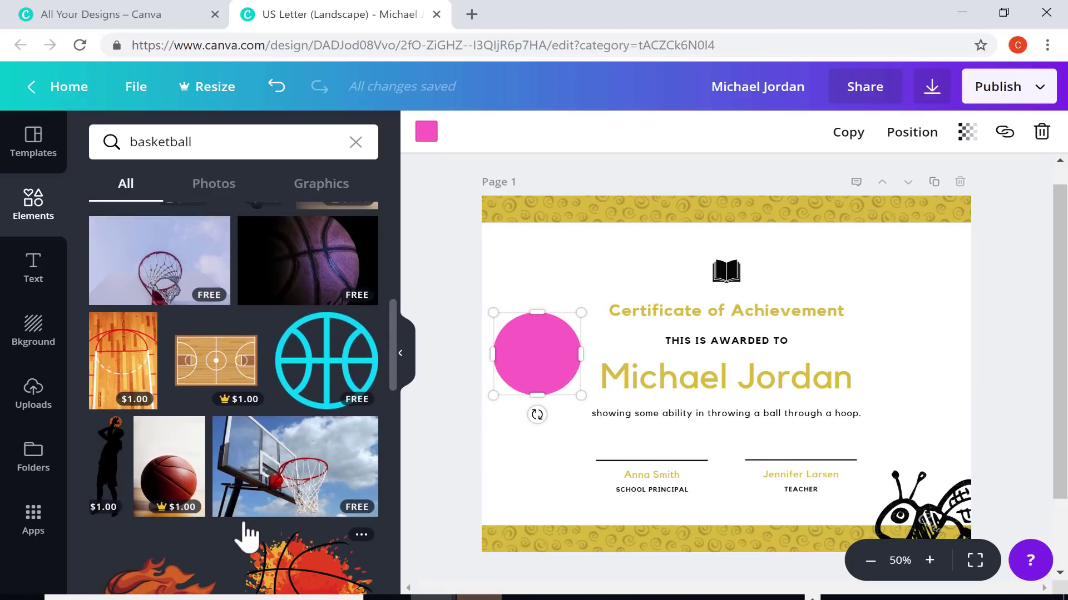
# Add a basketball, shrink it right of the title, and nudge the pink circle up
pyautogui.moveTo(284, 479); pyautogui.dragTo(693, 269)
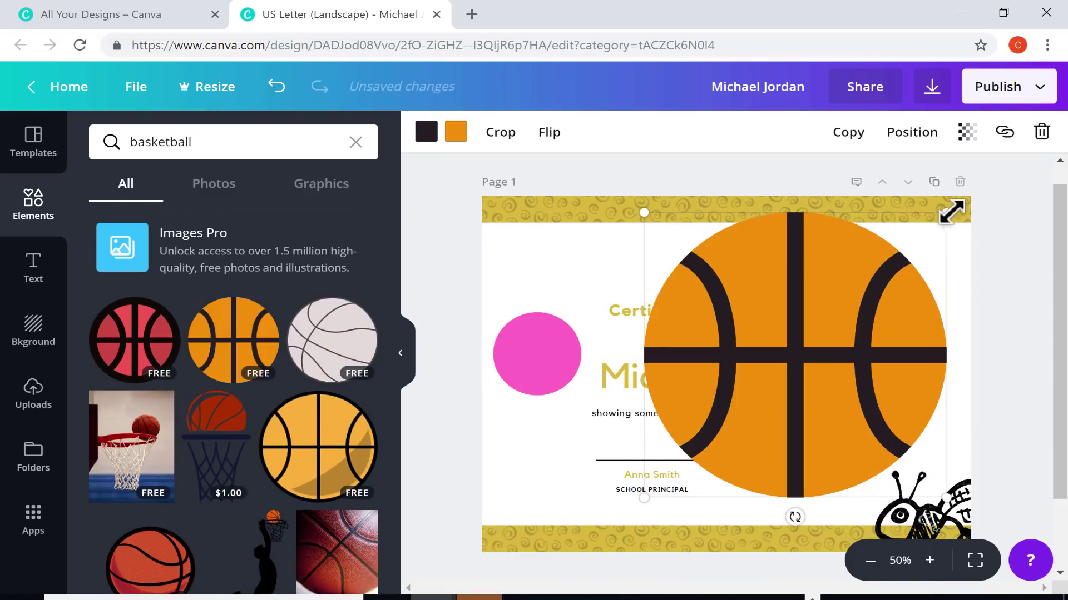
pyautogui.moveTo(947, 212); pyautogui.dragTo(727, 418)
pyautogui.moveTo(700, 459); pyautogui.dragTo(926, 341)
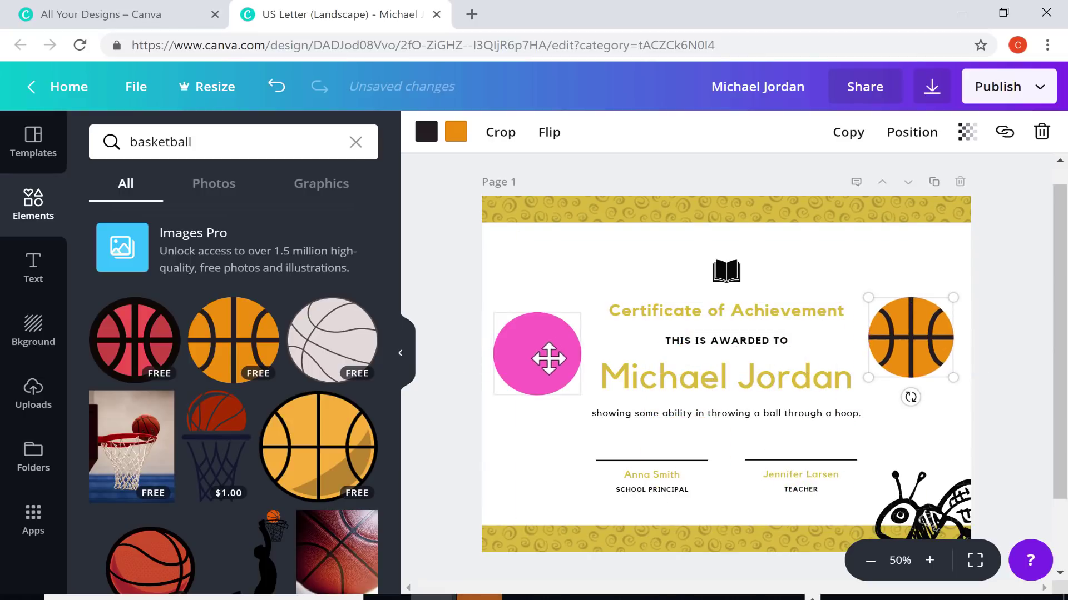
pyautogui.click(507, 357)
pyautogui.moveTo(508, 358); pyautogui.dragTo(528, 341)
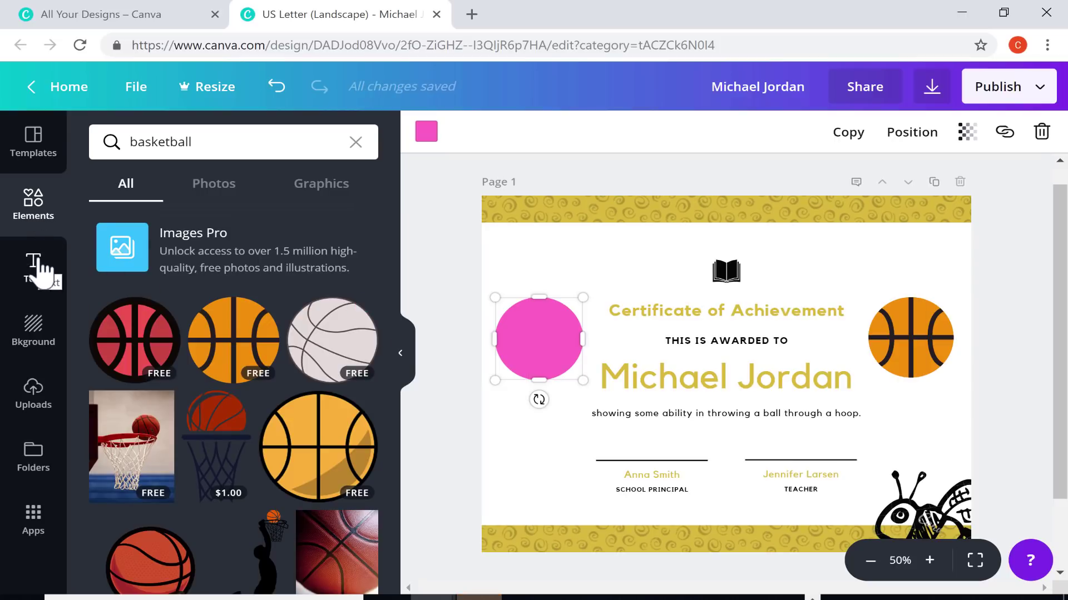
# Clear the basketball search and add the script name text template to the certificate
pyautogui.click(33, 203)
pyautogui.scroll(-5, 192, 233)
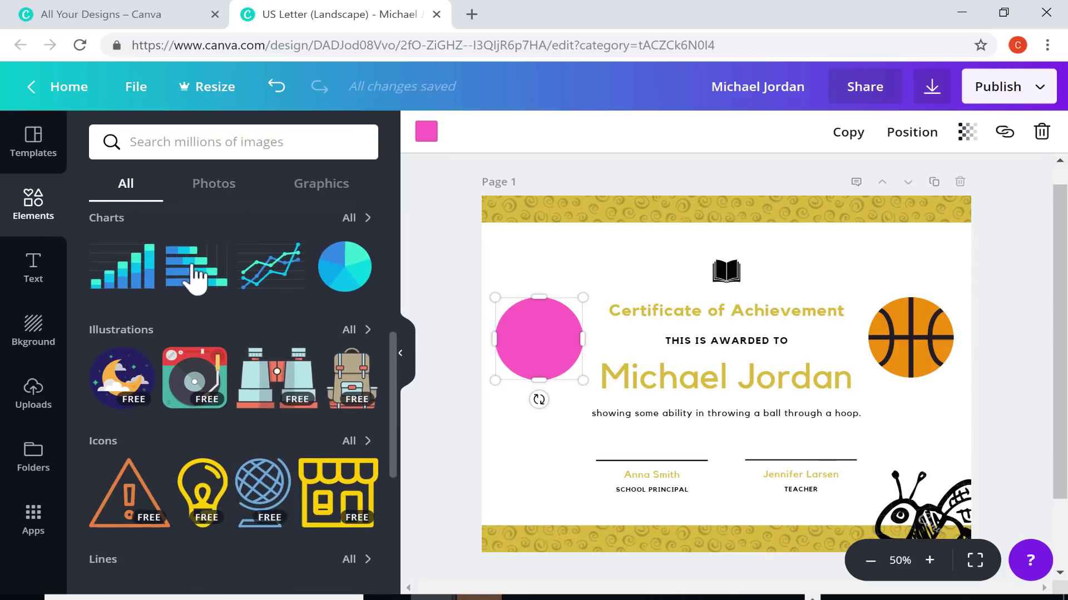
pyautogui.scroll(-6, 292, 384)
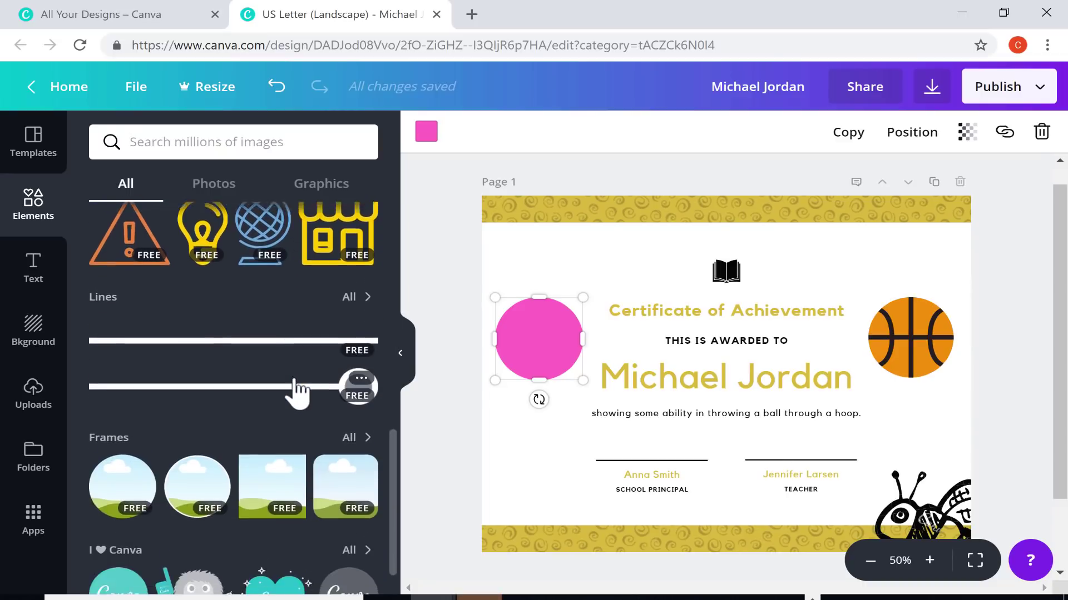
pyautogui.scroll(3, 167, 434)
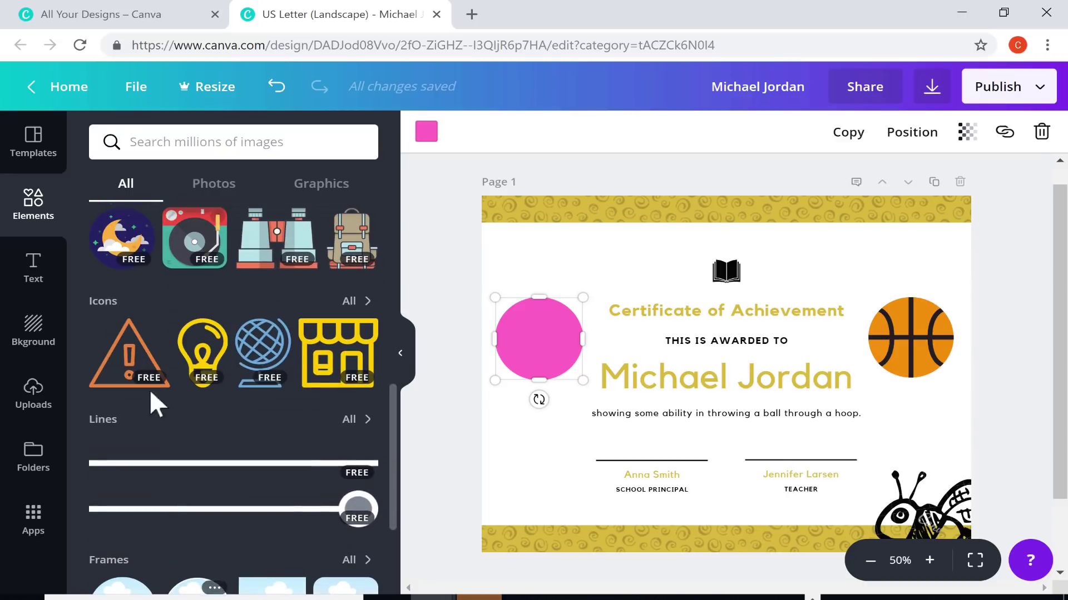
pyautogui.click(45, 284)
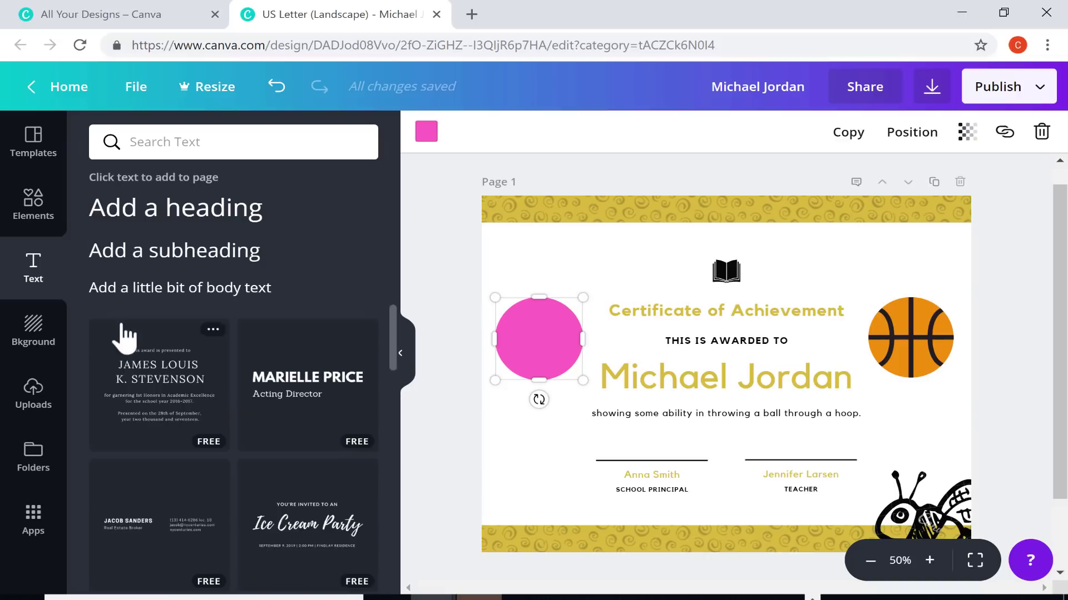
pyautogui.scroll(-10, 148, 368)
pyautogui.scroll(-4, 256, 432)
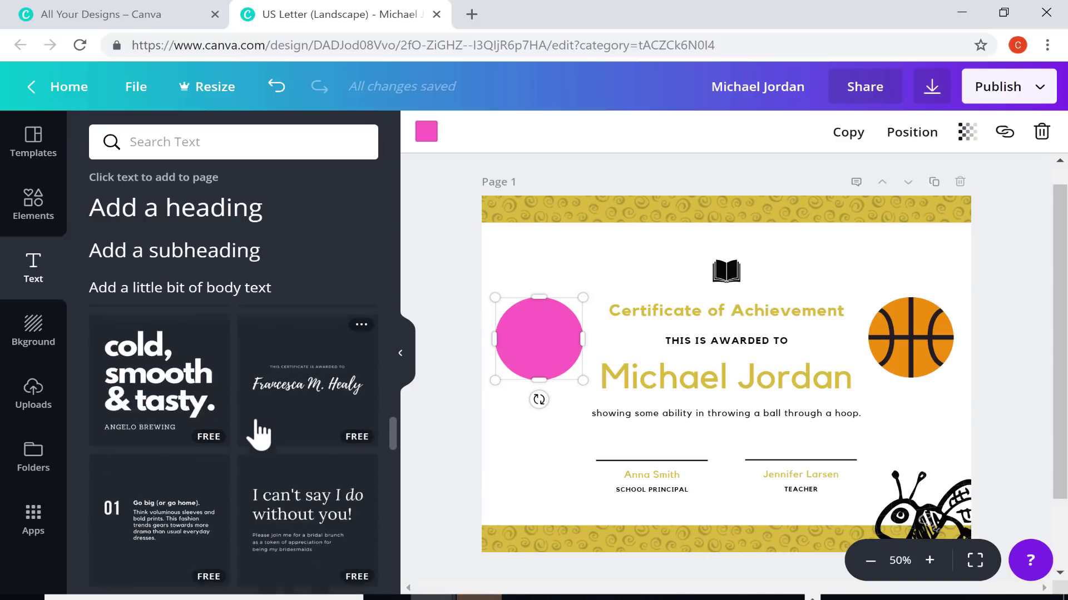
pyautogui.moveTo(372, 347)
pyautogui.mouseDown()
pyautogui.moveTo(529, 405)
pyautogui.moveTo(675, 357)
pyautogui.moveTo(572, 203)
pyautogui.moveTo(619, 191)
pyautogui.moveTo(625, 243)
pyautogui.moveTo(625, 183)
pyautogui.moveTo(637, 216)
pyautogui.mouseUp()
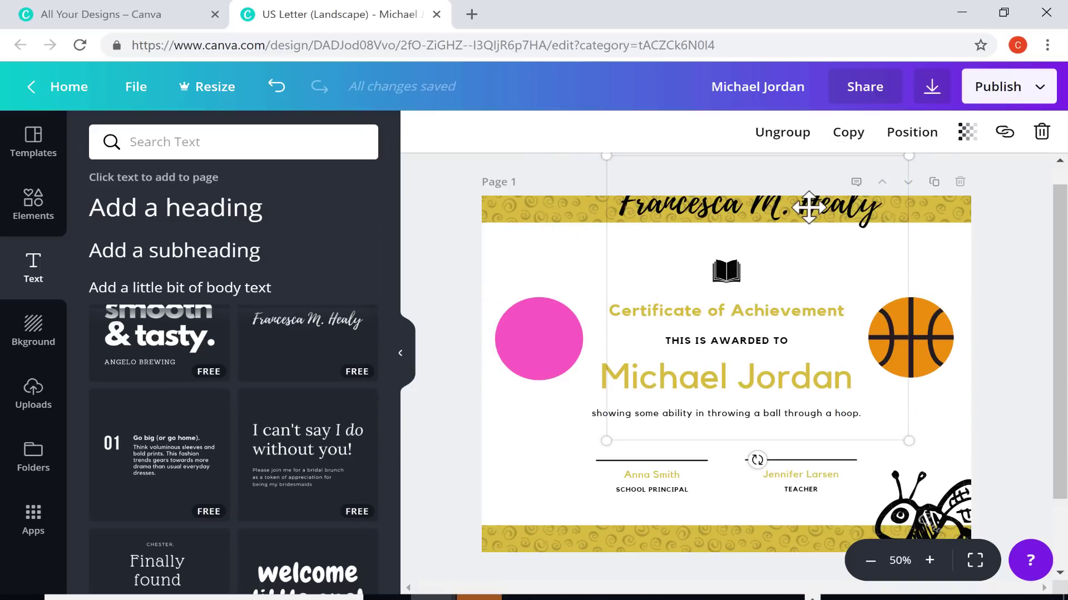
# Shrink the script text onto the principal's signature line and type the principal's name
pyautogui.moveTo(808, 208)
pyautogui.mouseDown()
pyautogui.moveTo(810, 285)
pyautogui.moveTo(782, 381)
pyautogui.moveTo(742, 464)
pyautogui.moveTo(735, 452)
pyautogui.mouseUp()
pyautogui.moveTo(822, 399); pyautogui.dragTo(696, 521)
pyautogui.moveTo(616, 546); pyautogui.dragTo(655, 454)
pyautogui.doubleClick(650, 446)
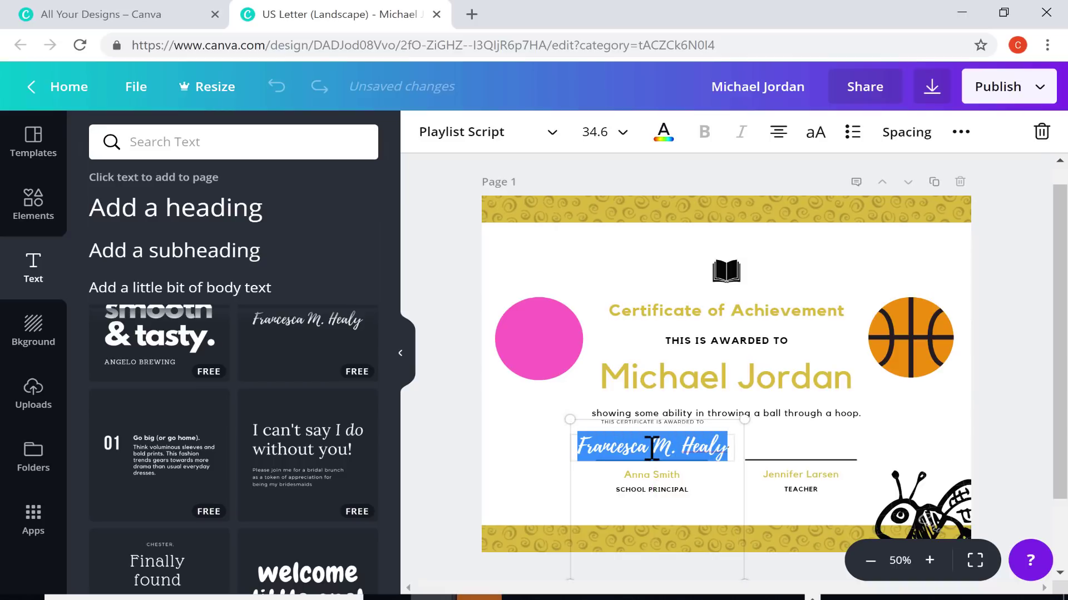
pyautogui.write('Ann')
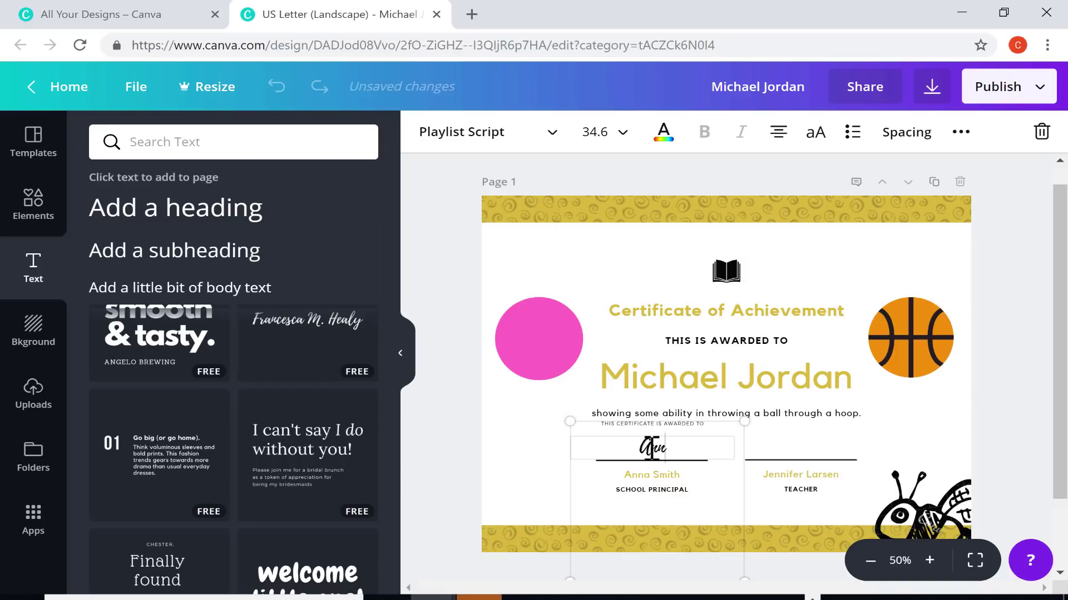
pyautogui.write('a Smith')
pyautogui.click(522, 445)
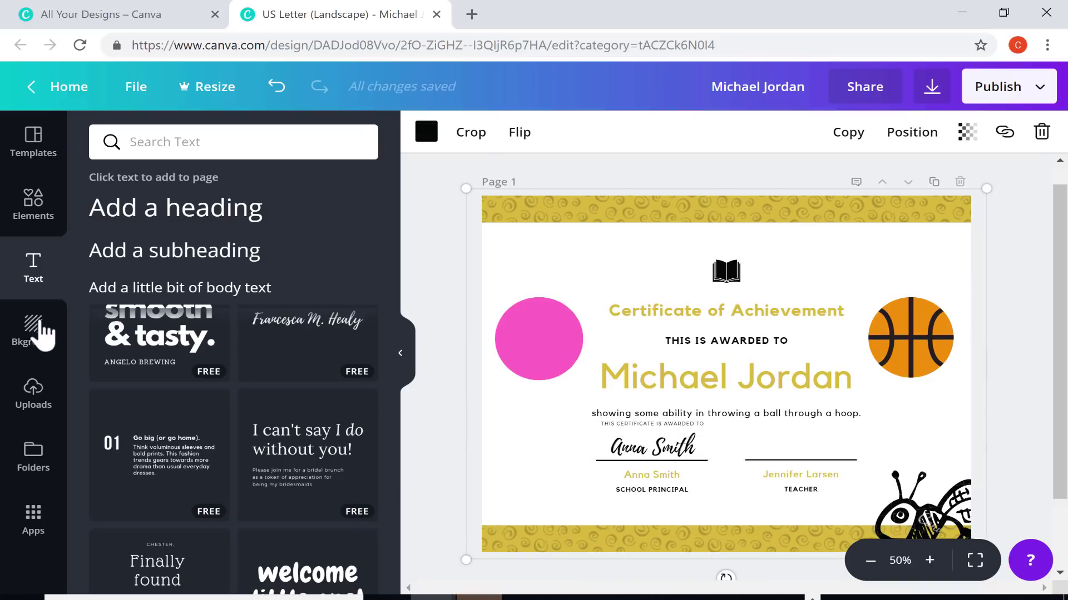
# Try the green diamond-pattern background, undo it to keep the yellow, and show the upload options
pyautogui.click(42, 333)
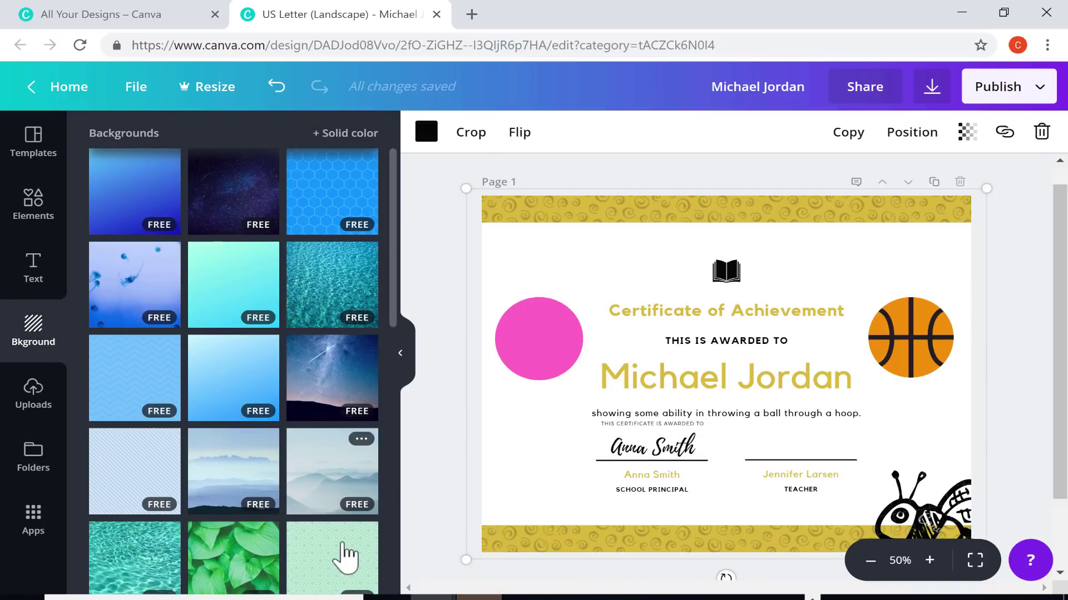
pyautogui.moveTo(346, 553); pyautogui.dragTo(576, 256)
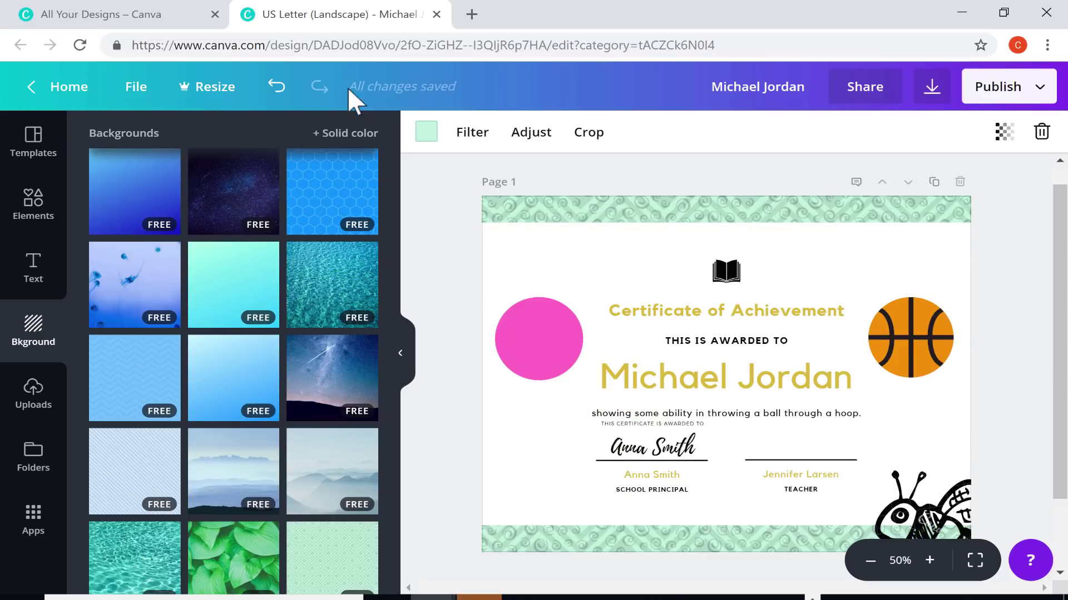
pyautogui.click(276, 86)
pyautogui.click(51, 402)
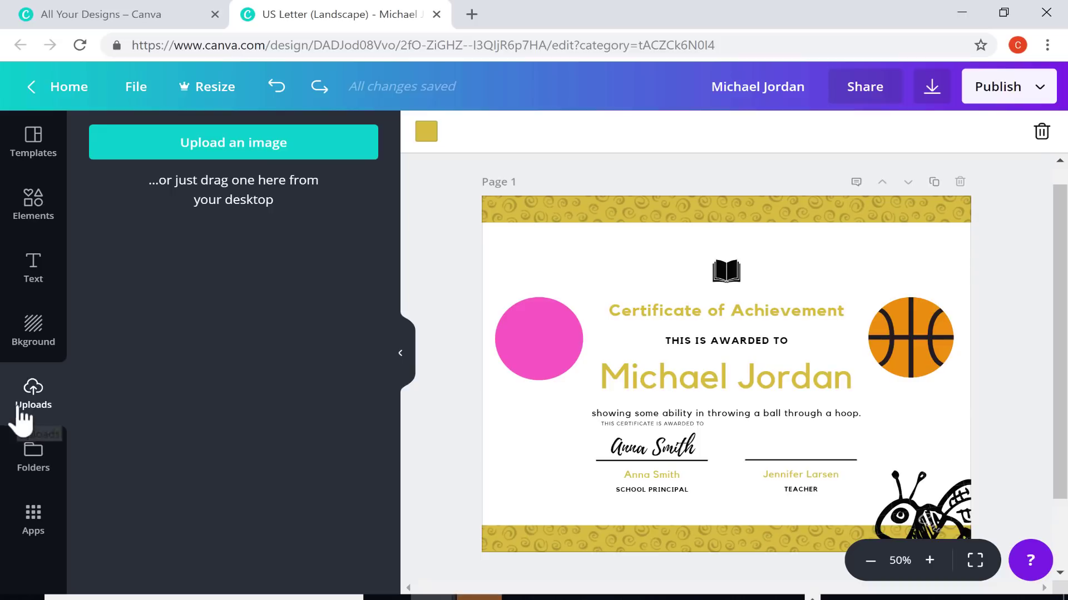
# Show the Folders view with the Purchased photo folder and design-folder options
pyautogui.click(35, 464)
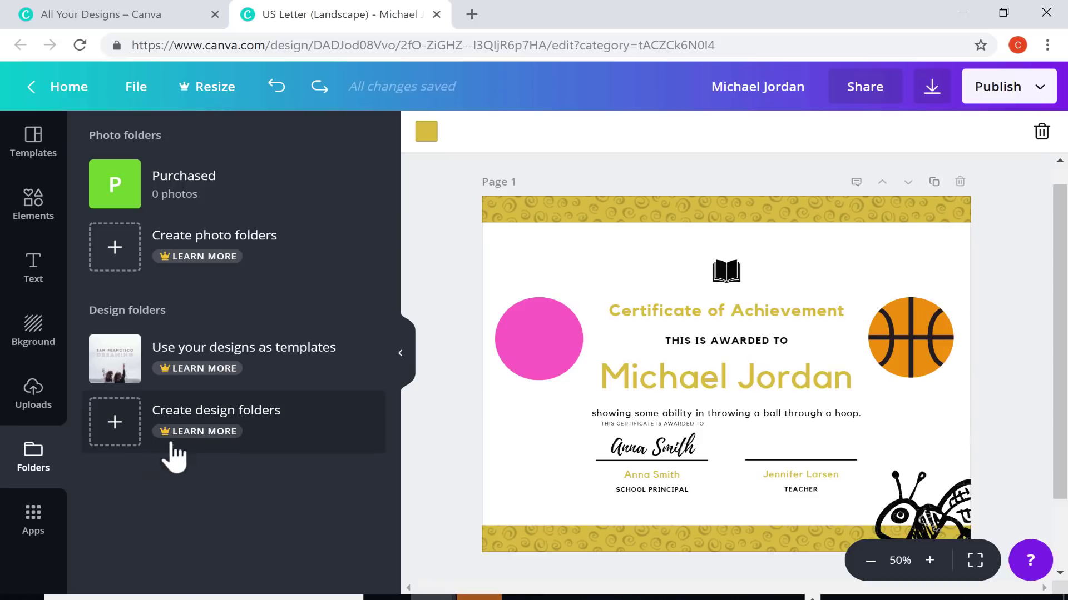
# Browse the Canva For Work apps list, viewing and then closing the Animation Pro details
pyautogui.click(33, 526)
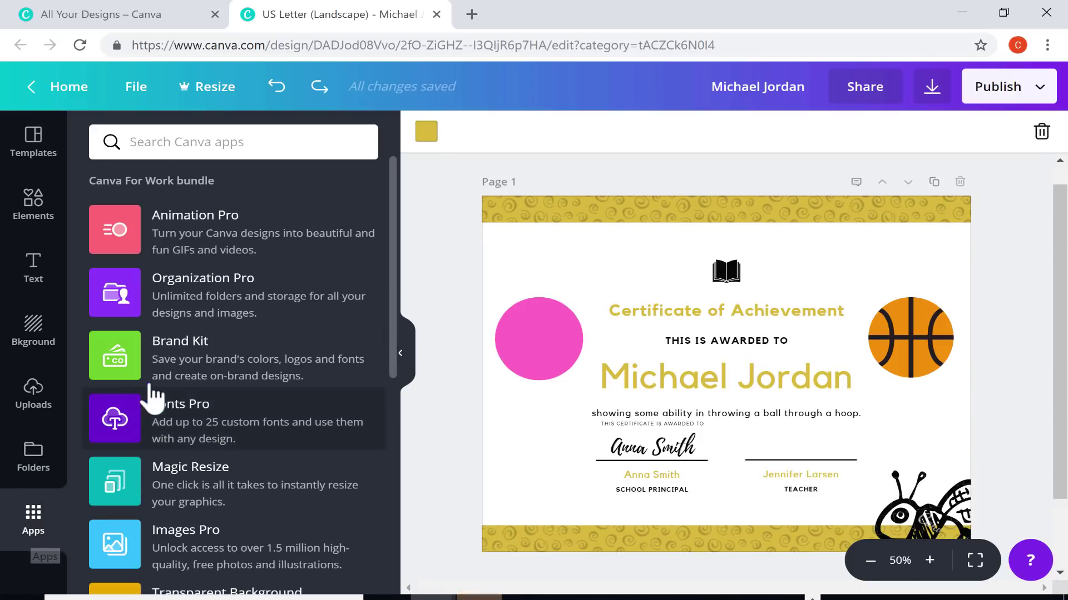
pyautogui.scroll(-8, 206, 270)
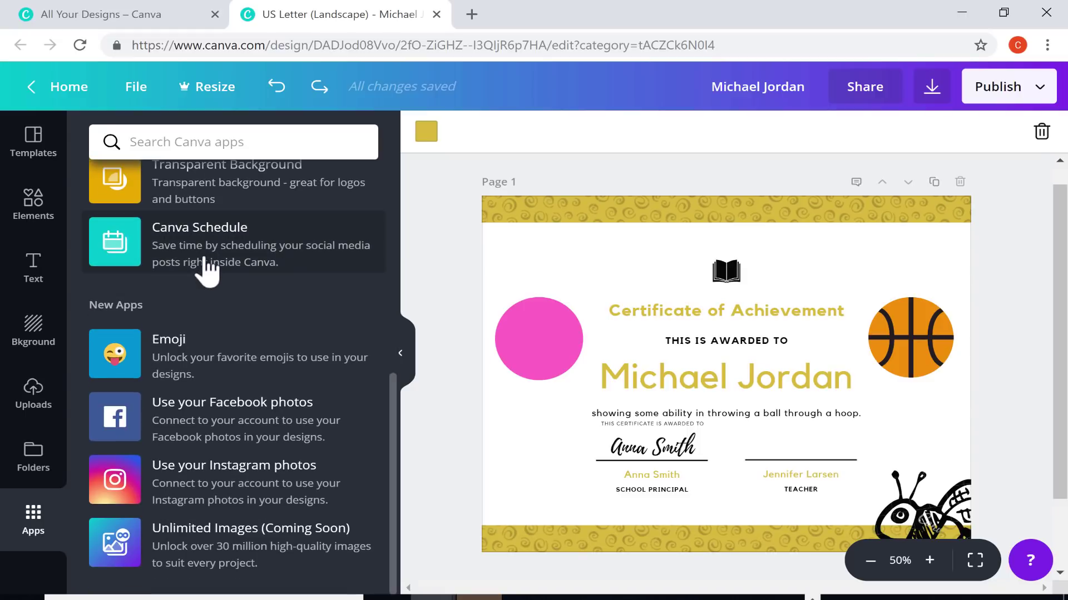
pyautogui.scroll(8, 205, 270)
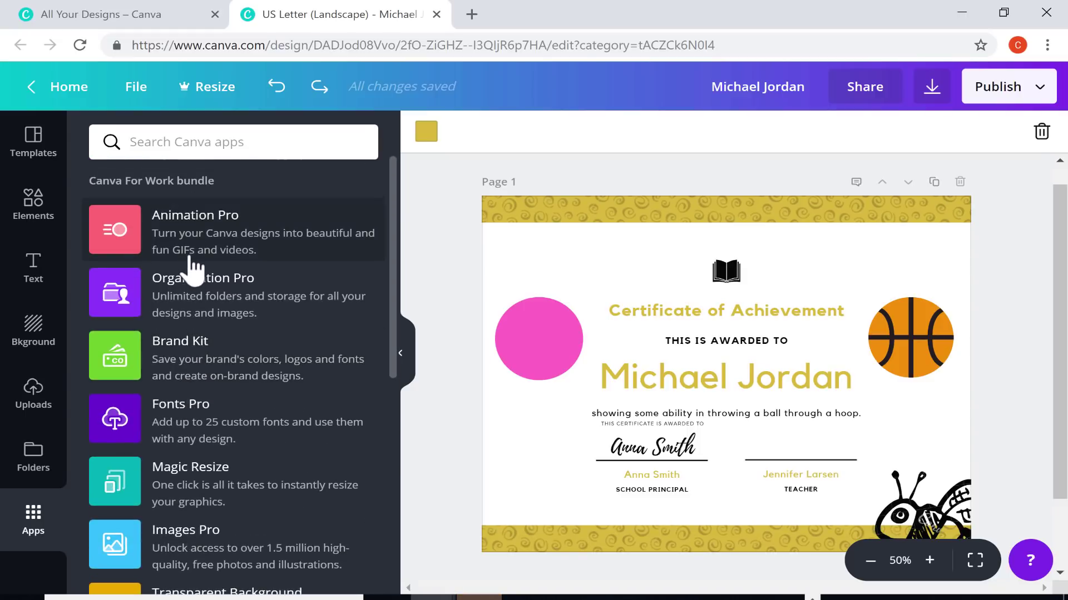
pyautogui.click(136, 249)
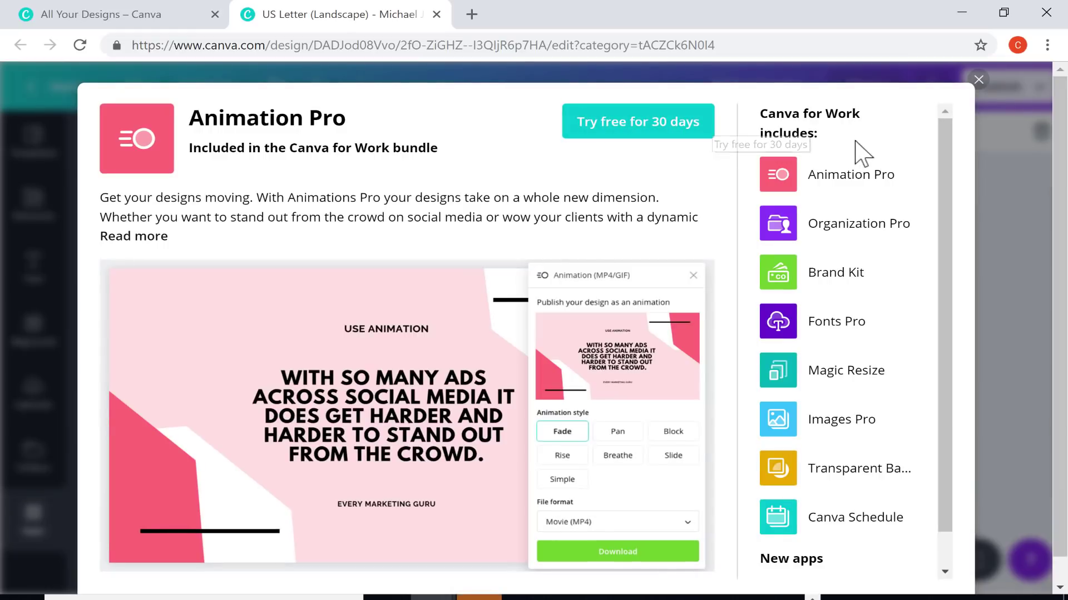
pyautogui.scroll(-1, 619, 280)
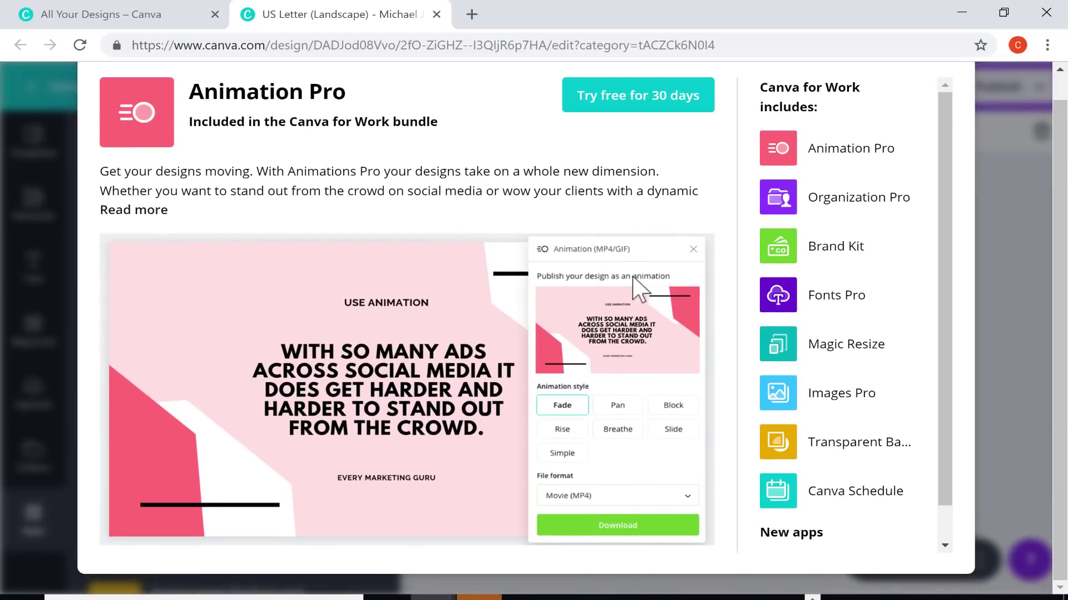
pyautogui.scroll(1, 977, 100)
pyautogui.click(977, 78)
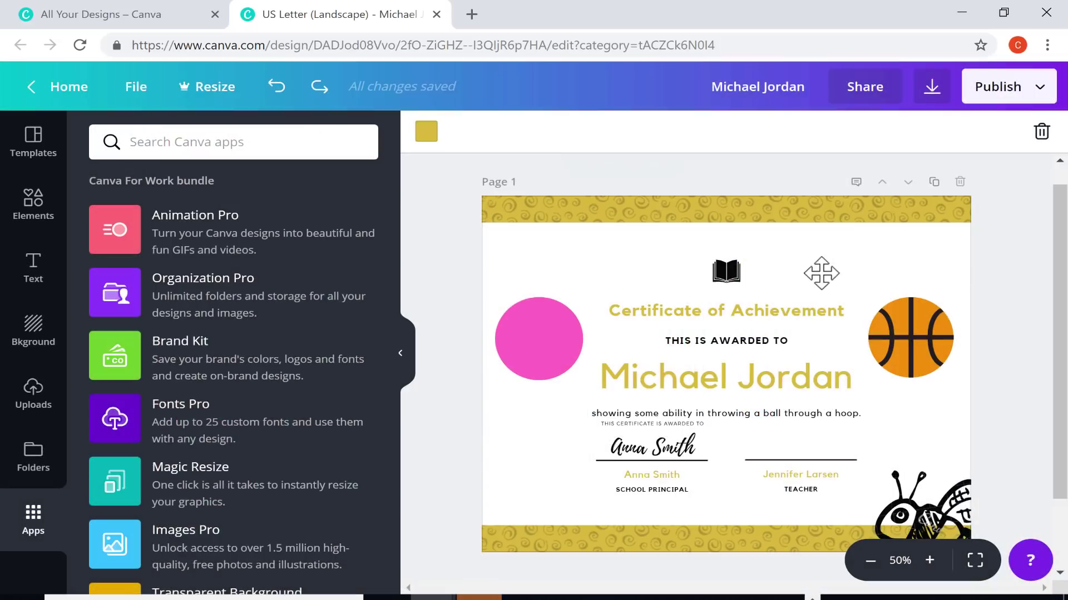
# Hide the side panel and title the page 'Basketball Certificate'
pyautogui.click(400, 353)
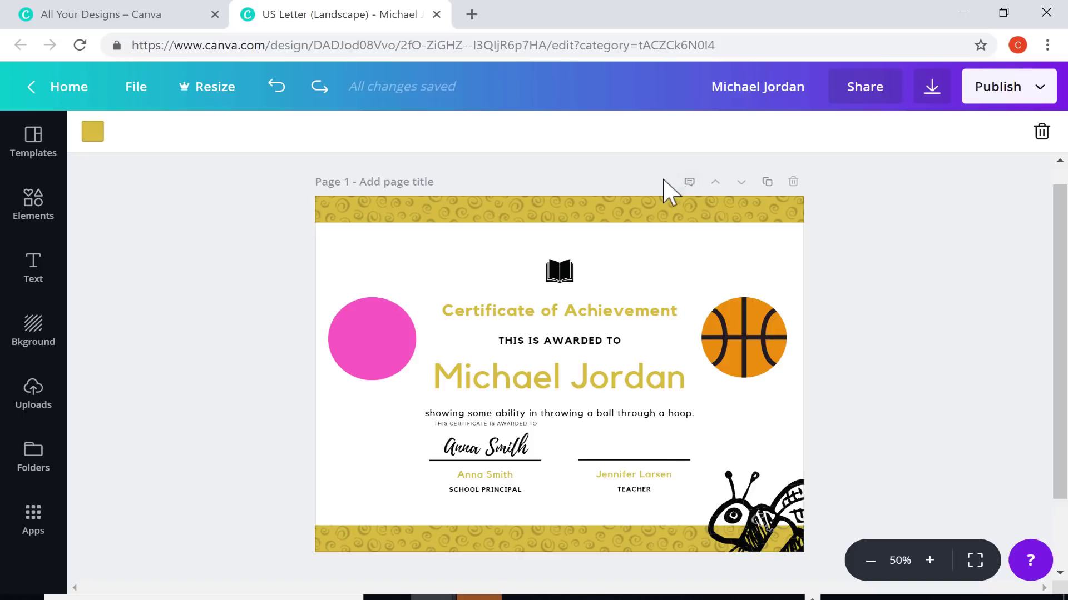
pyautogui.click(382, 183)
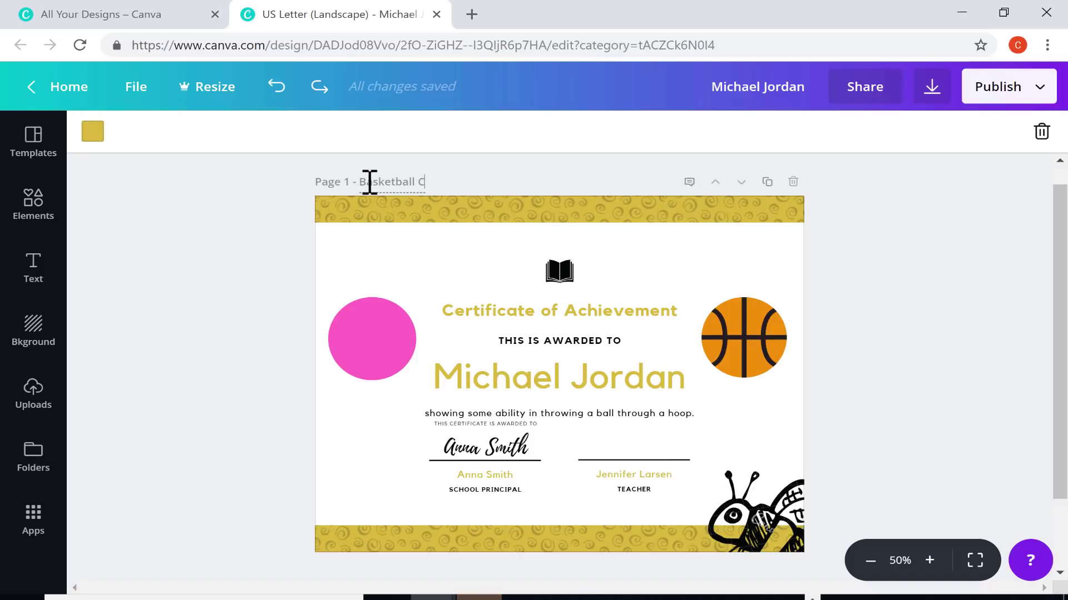
pyautogui.write('Basketball Certificate')
# Save a note 'This certificate is awarded to the third best basketball player' and verify it
pyautogui.click(689, 182)
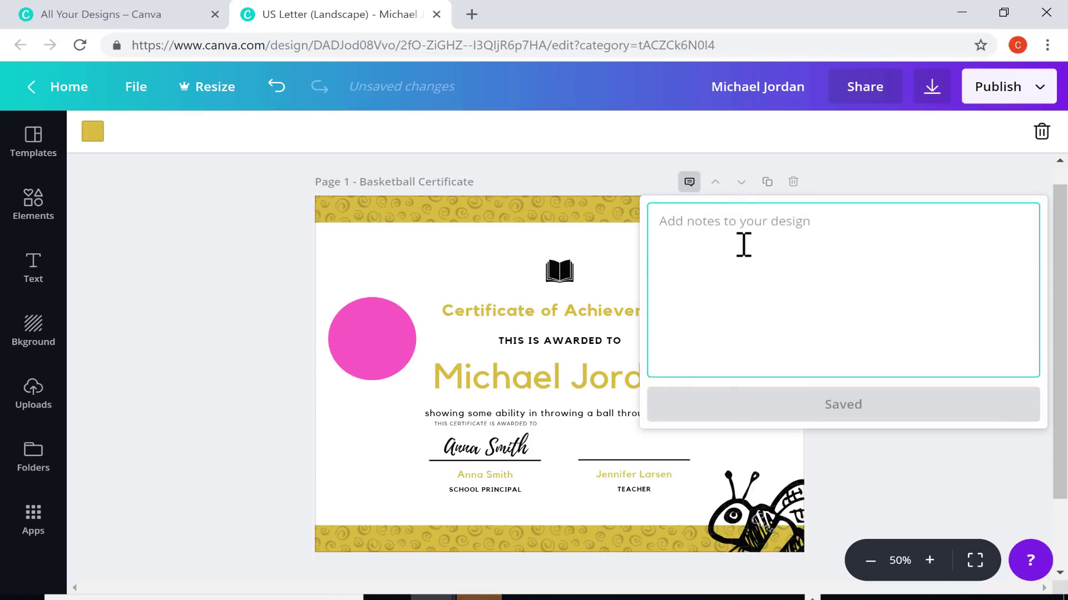
pyautogui.write('This certificate is awarded to the third best basketball player')
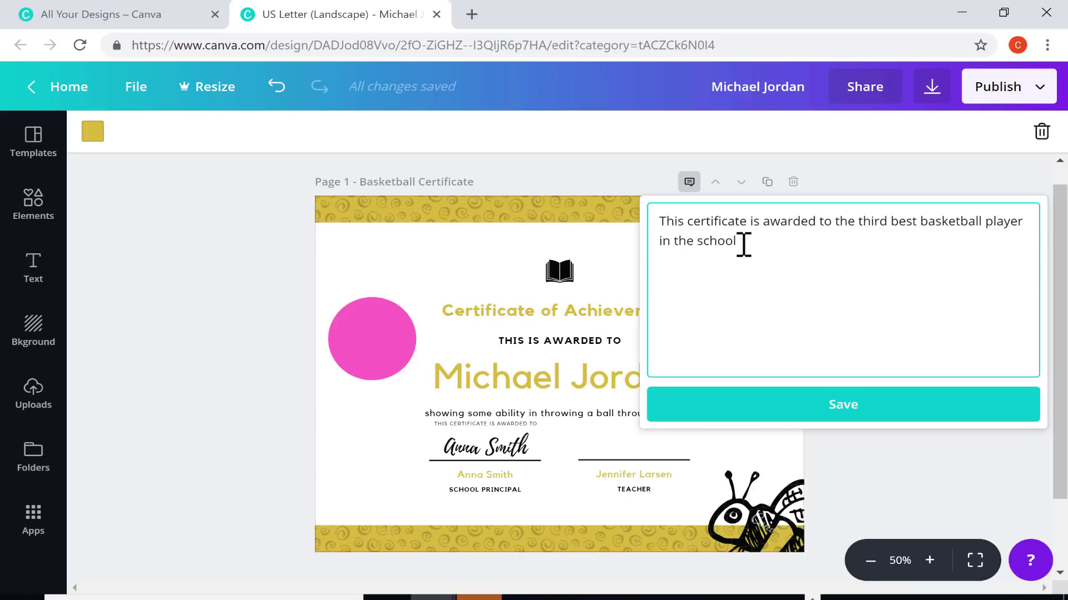
pyautogui.click(844, 408)
pyautogui.click(689, 184)
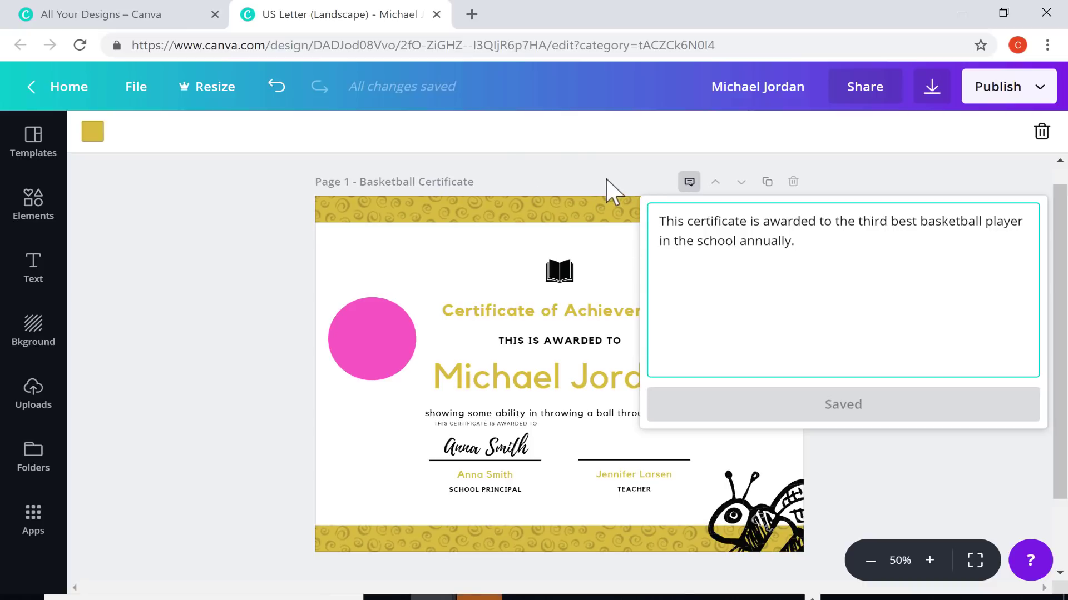
pyautogui.click(611, 191)
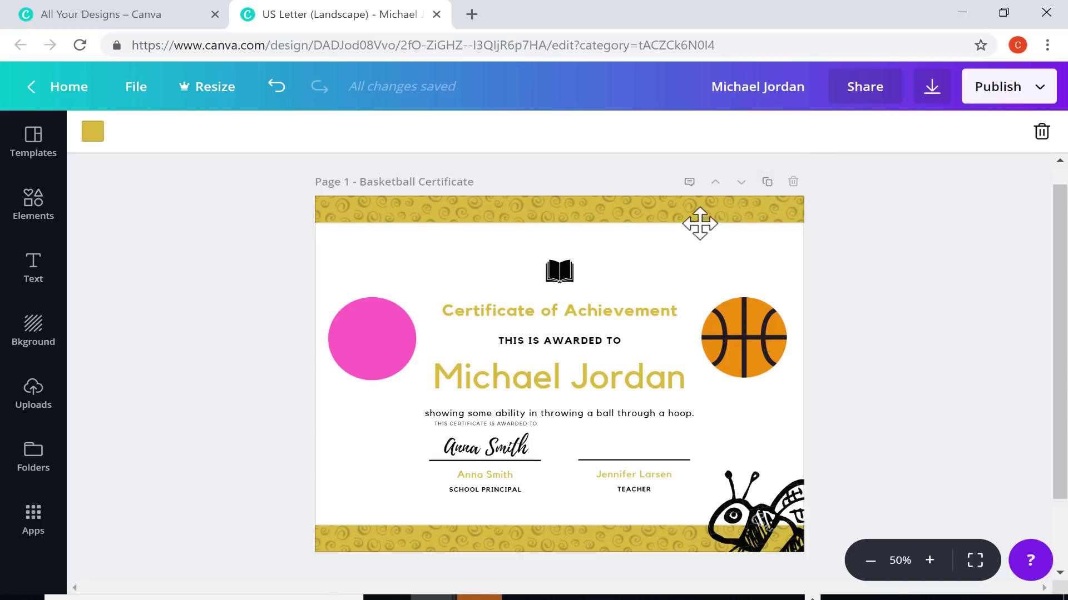
# Duplicate the certificate page, remove the extra copy, and move the copy to first position
pyautogui.click(767, 182)
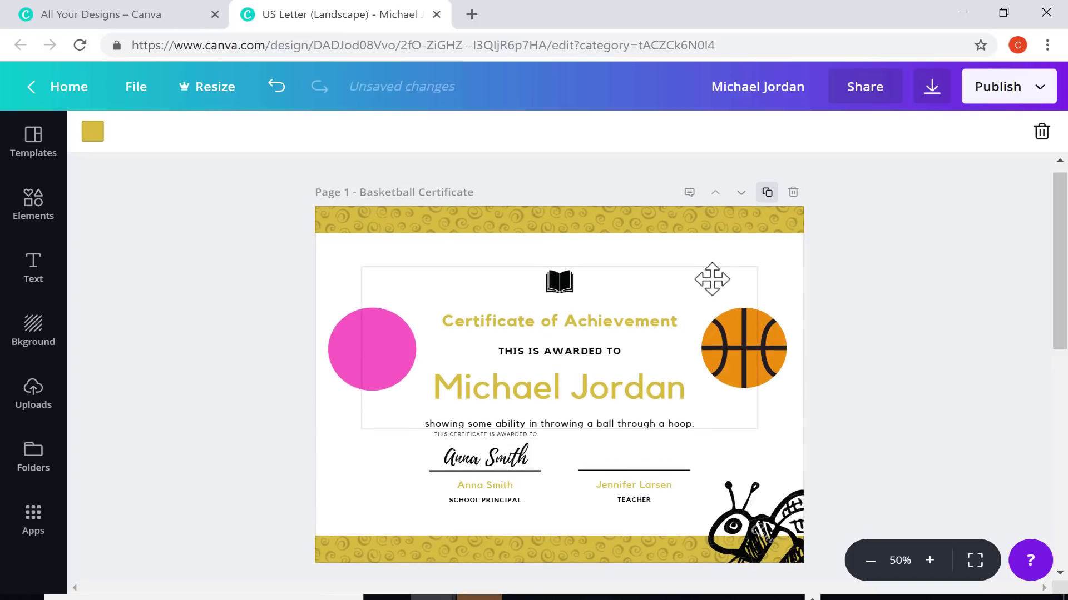
pyautogui.scroll(10, 703, 277)
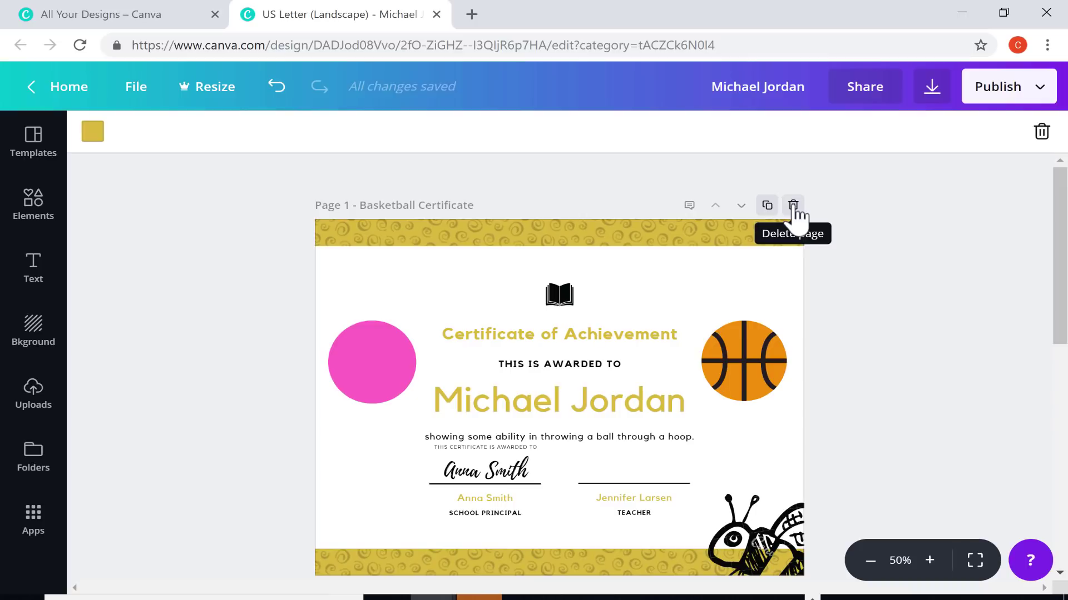
pyautogui.click(792, 206)
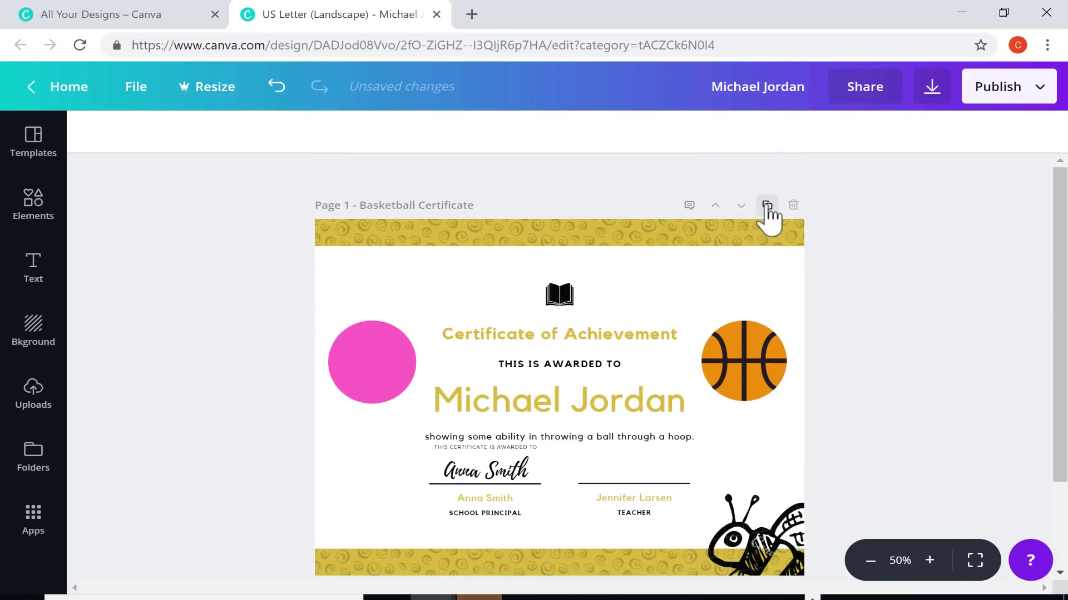
pyautogui.click(766, 206)
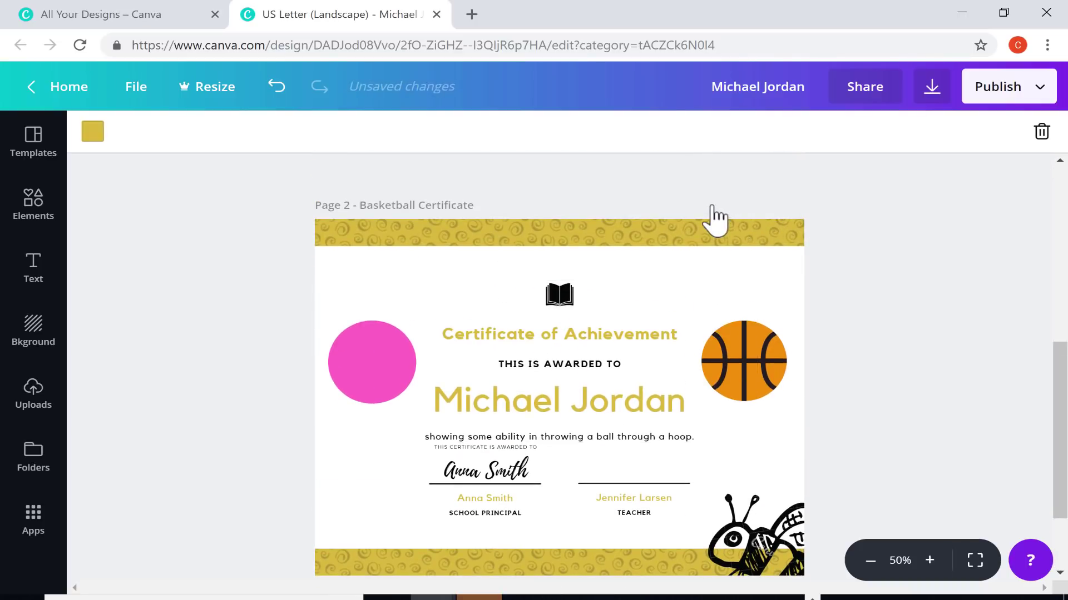
pyautogui.click(715, 205)
pyautogui.click(741, 207)
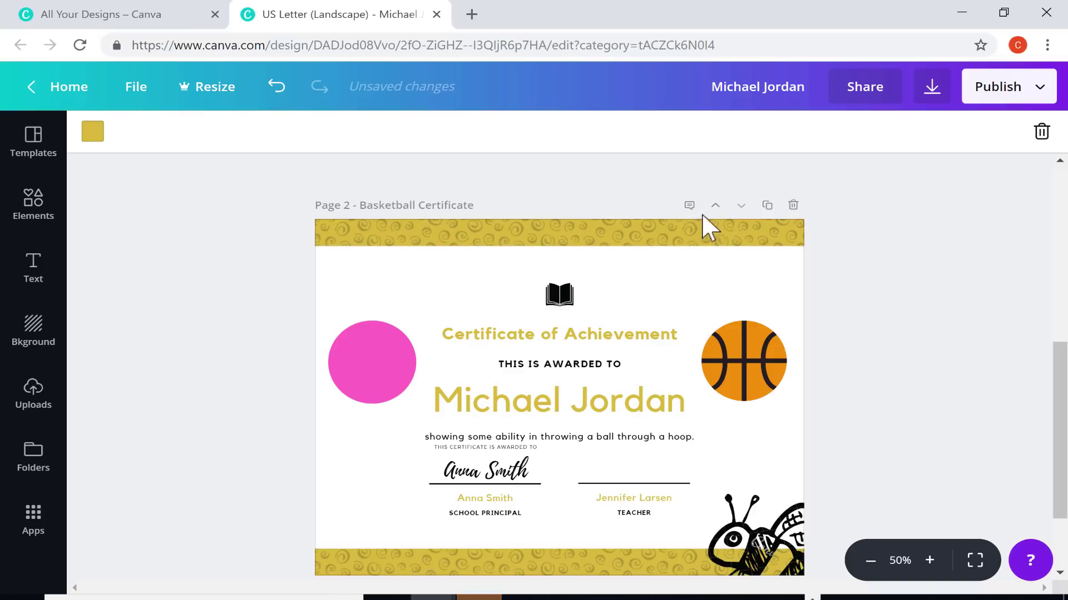
pyautogui.click(716, 207)
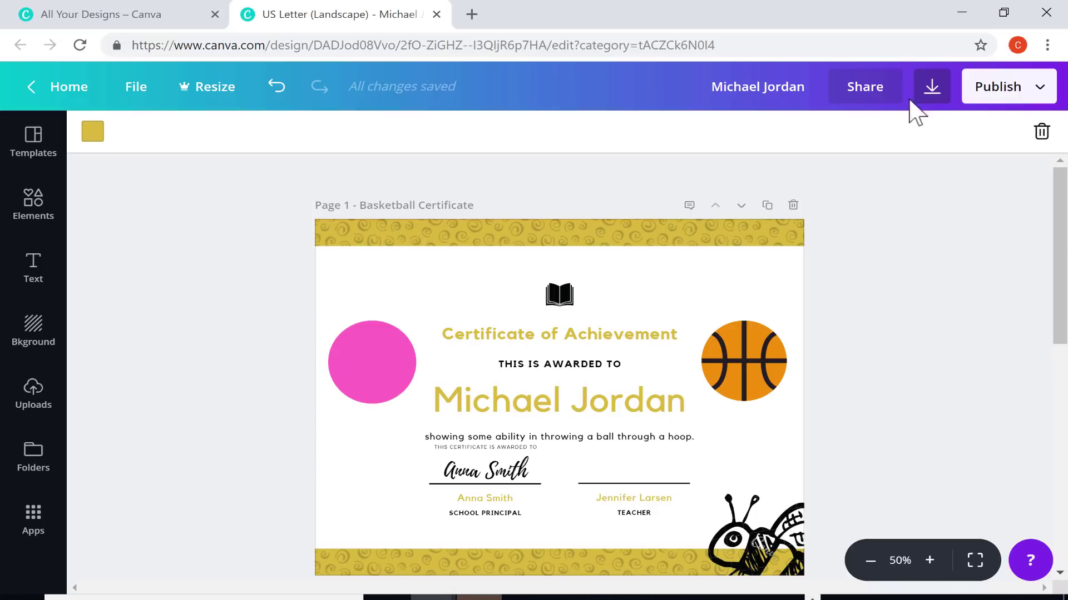
# Rename the design to 'Basketball Certificate'
pyautogui.press('Escape')
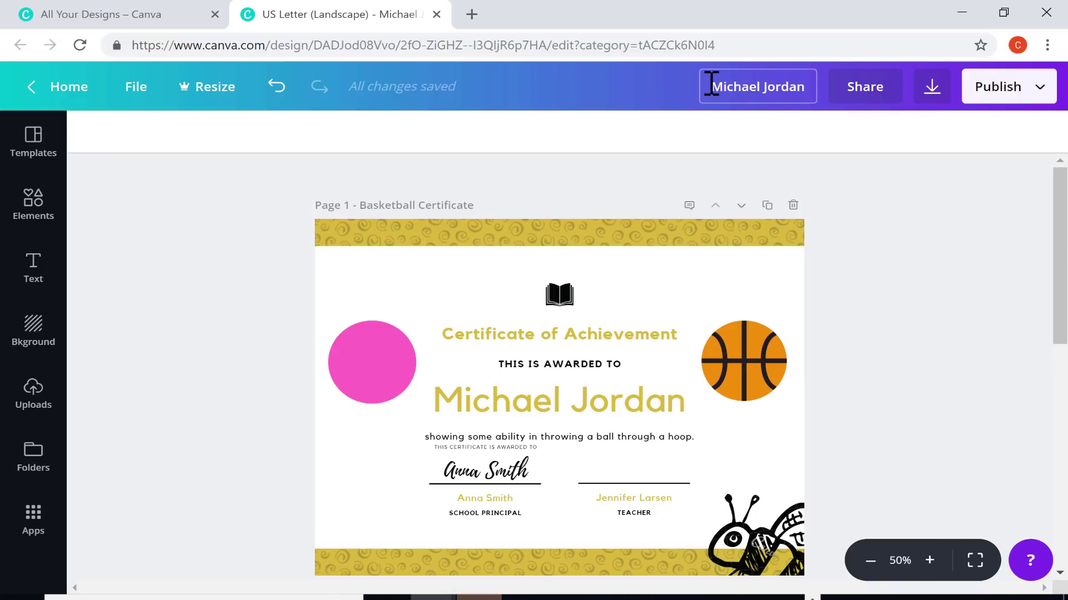
pyautogui.click(712, 85)
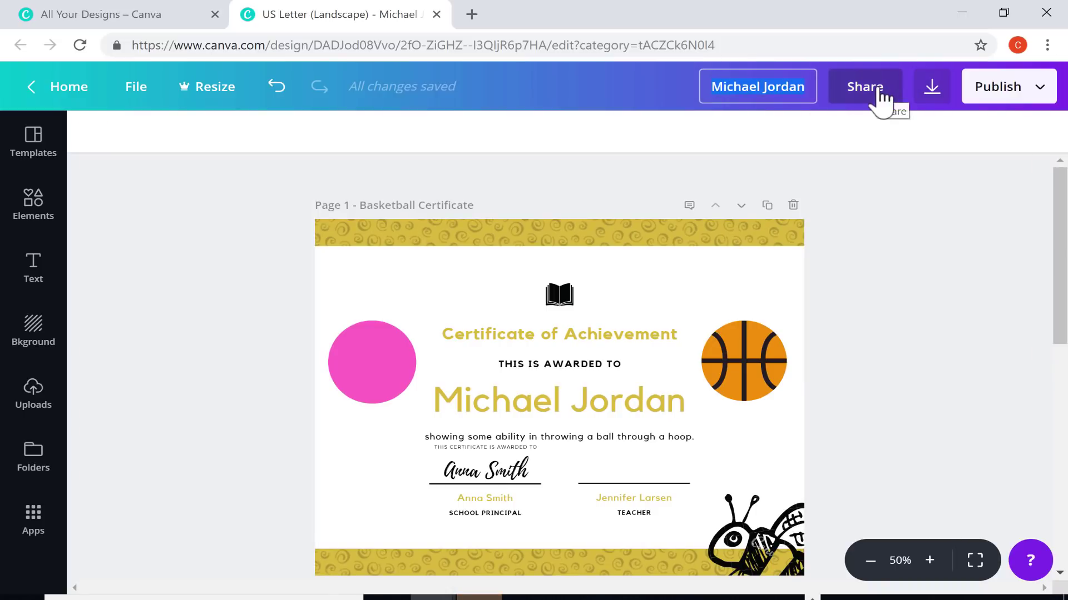
pyautogui.write('Basketball')
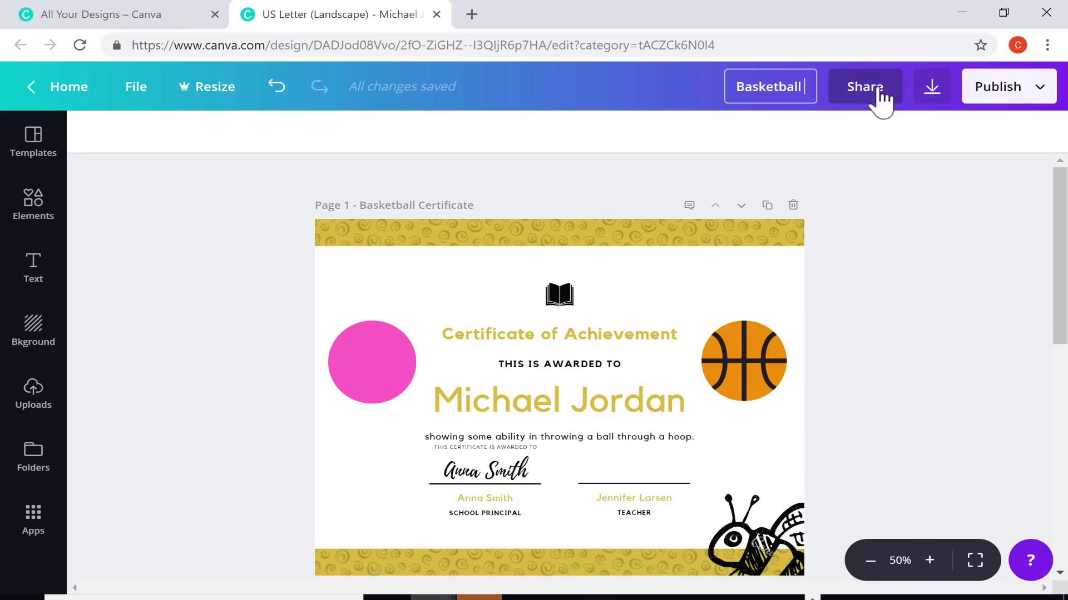
pyautogui.write(' Certificate')
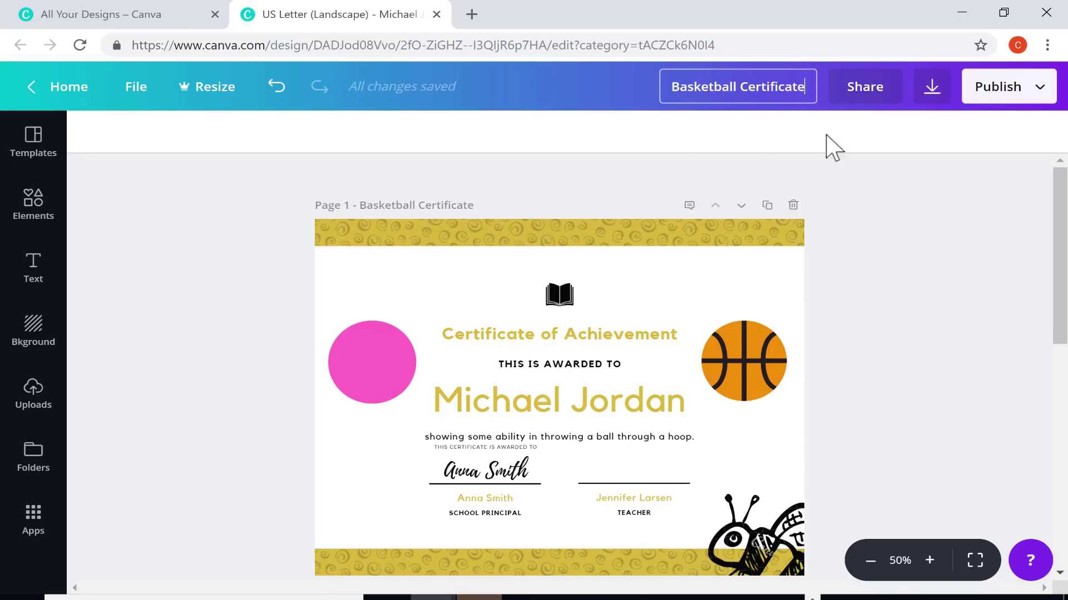
pyautogui.press('Return')
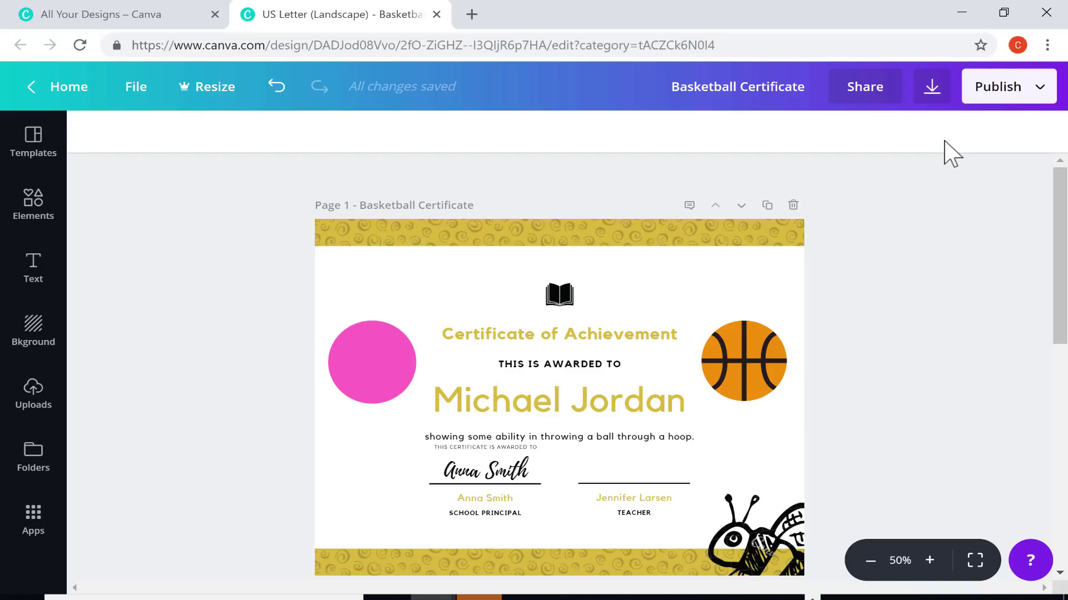
# Check the Download options, then return to the Award Certificate template results
pyautogui.click(932, 89)
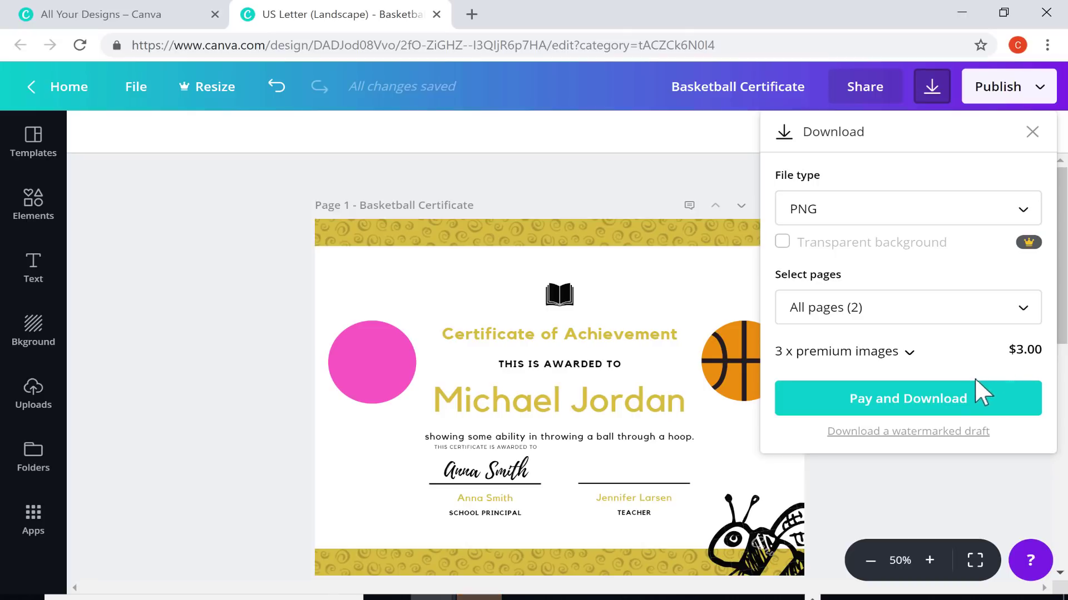
pyautogui.click(35, 148)
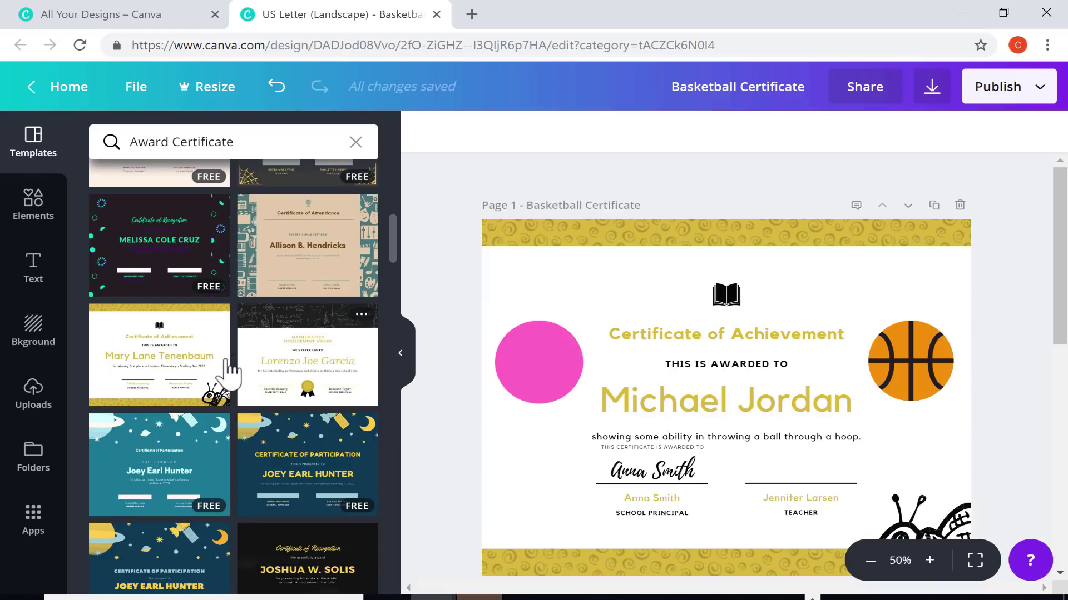
# Apply the Certificate Of Attendance template to page 1
pyautogui.scroll(5, 217, 374)
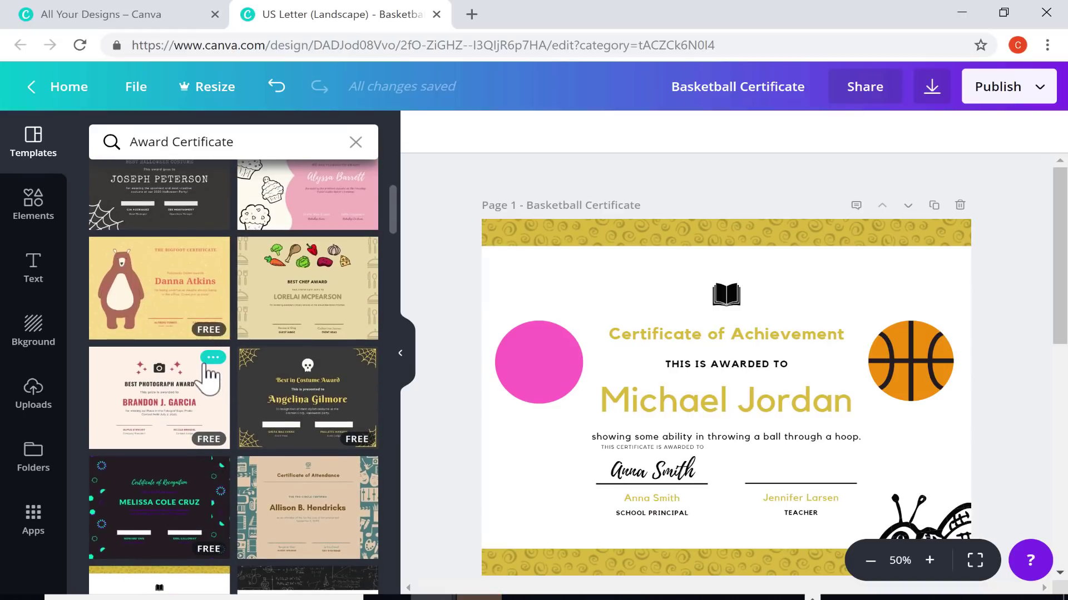
pyautogui.scroll(10, 210, 379)
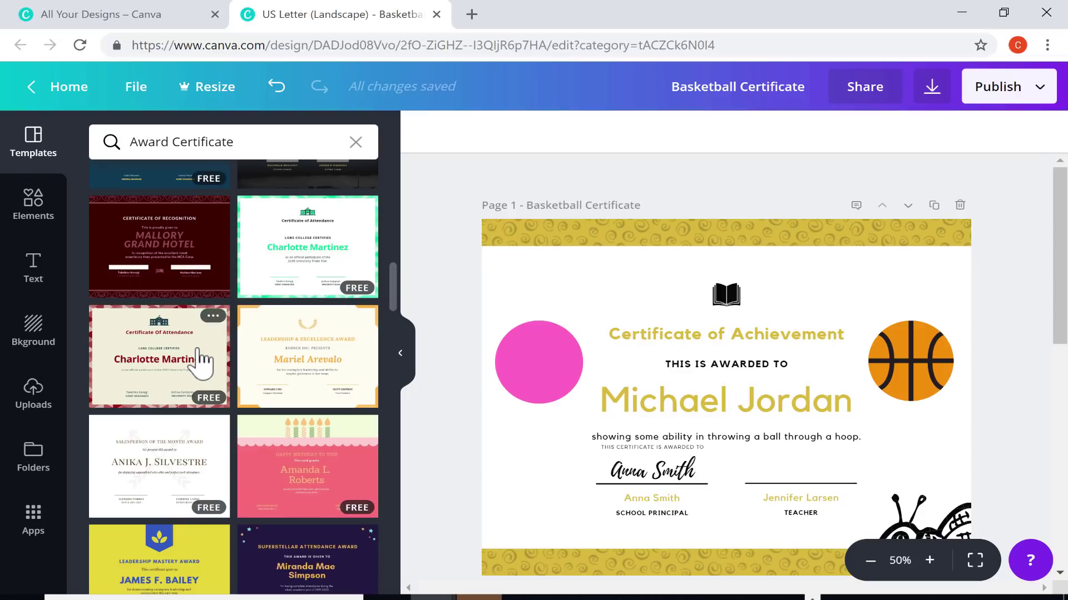
pyautogui.click(198, 358)
# Copy the basketball graphic and pink circle from page 2 onto page 1
pyautogui.scroll(-7, 851, 290)
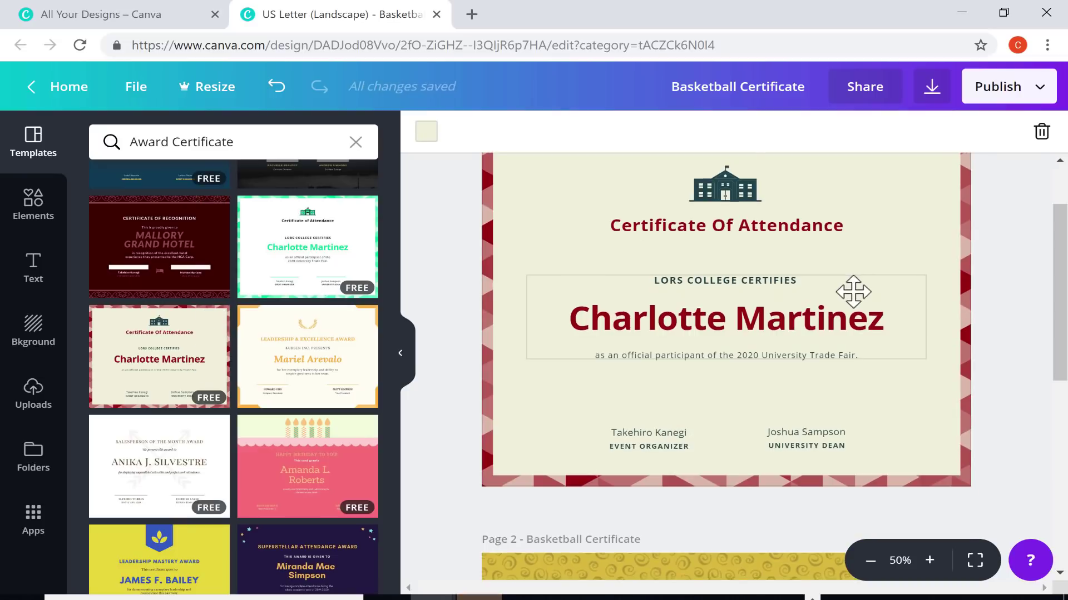
pyautogui.moveTo(911, 348); pyautogui.dragTo(916, 344)
pyautogui.rightClick(916, 345)
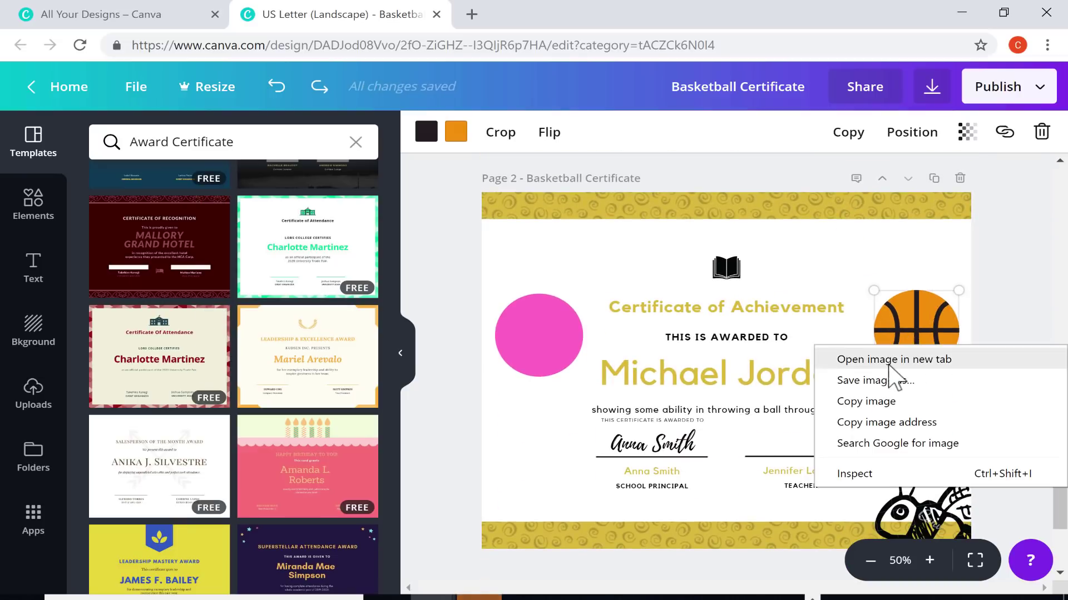
pyautogui.click(922, 349)
pyautogui.scroll(5, 922, 349)
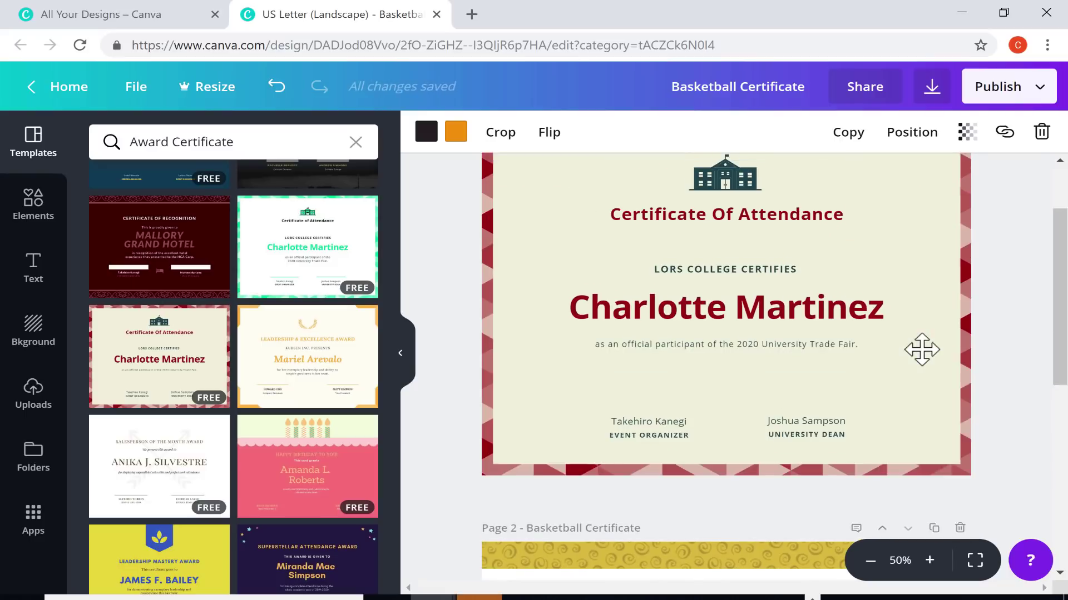
pyautogui.click(895, 249)
pyautogui.hotkey('ctrl', 'v')
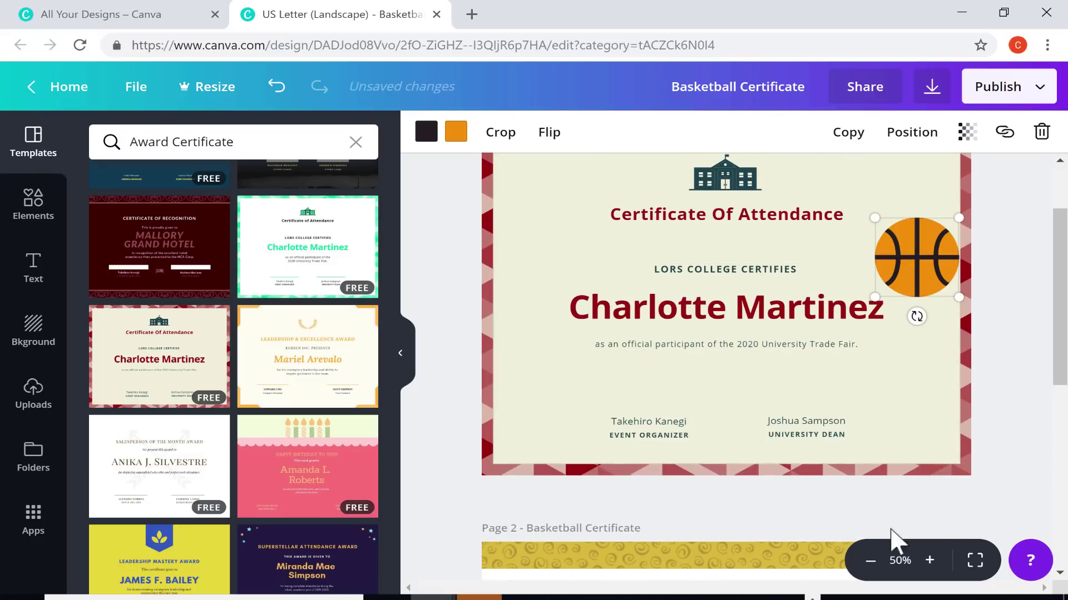
pyautogui.scroll(-5, 746, 445)
pyautogui.click(535, 345)
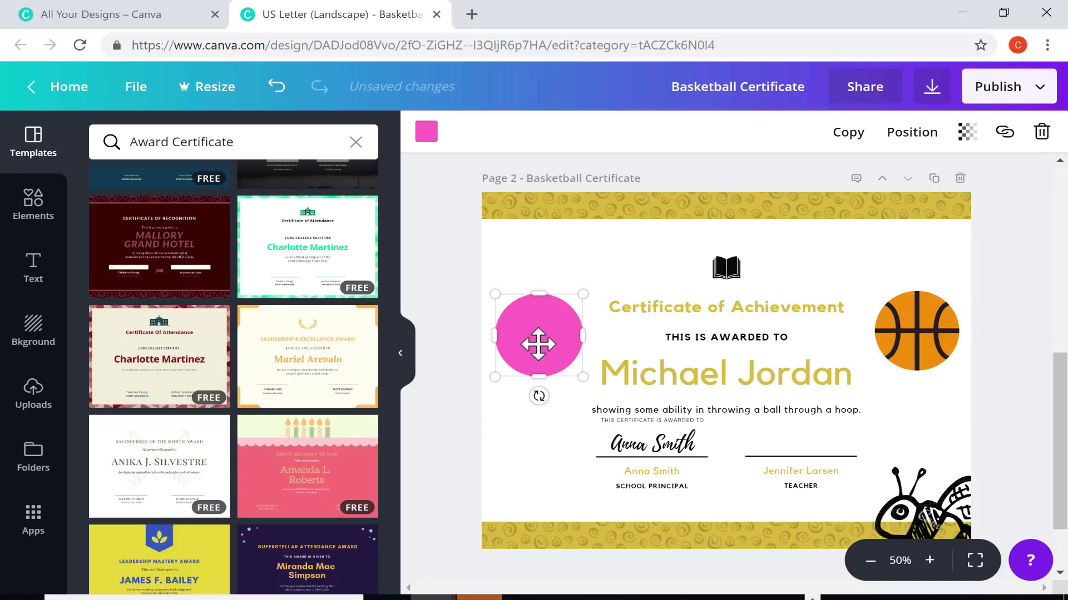
pyautogui.scroll(5, 556, 341)
pyautogui.click(529, 332)
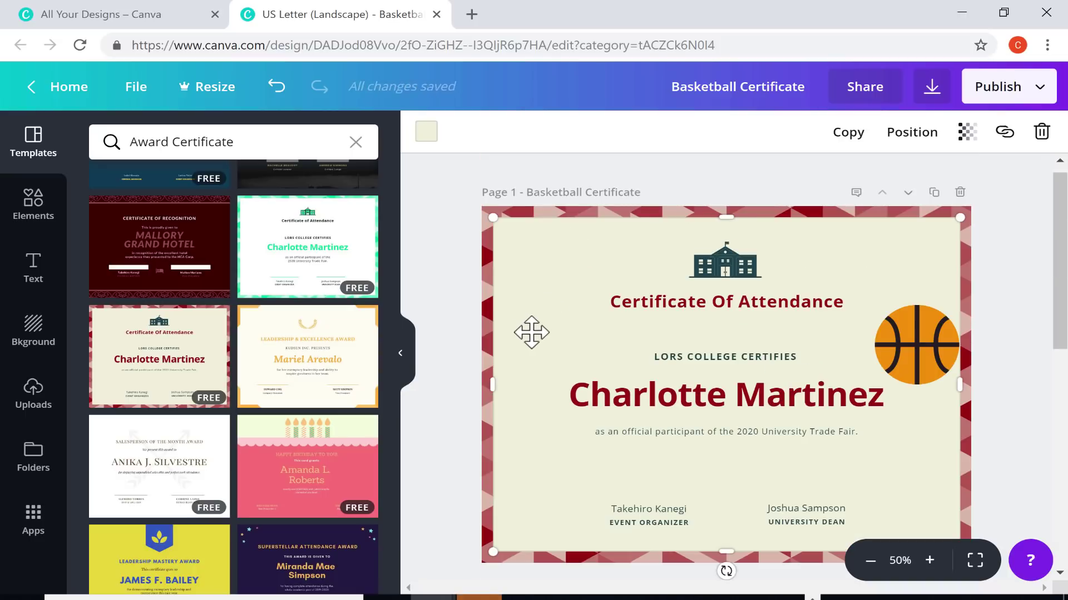
pyautogui.hotkey('ctrl', 'v')
# Paste the recipient name over page 1's placeholder and add the signature text block
pyautogui.scroll(-5, 709, 431)
pyautogui.doubleClick(715, 449)
pyautogui.hotkey('ctrl', 'c')
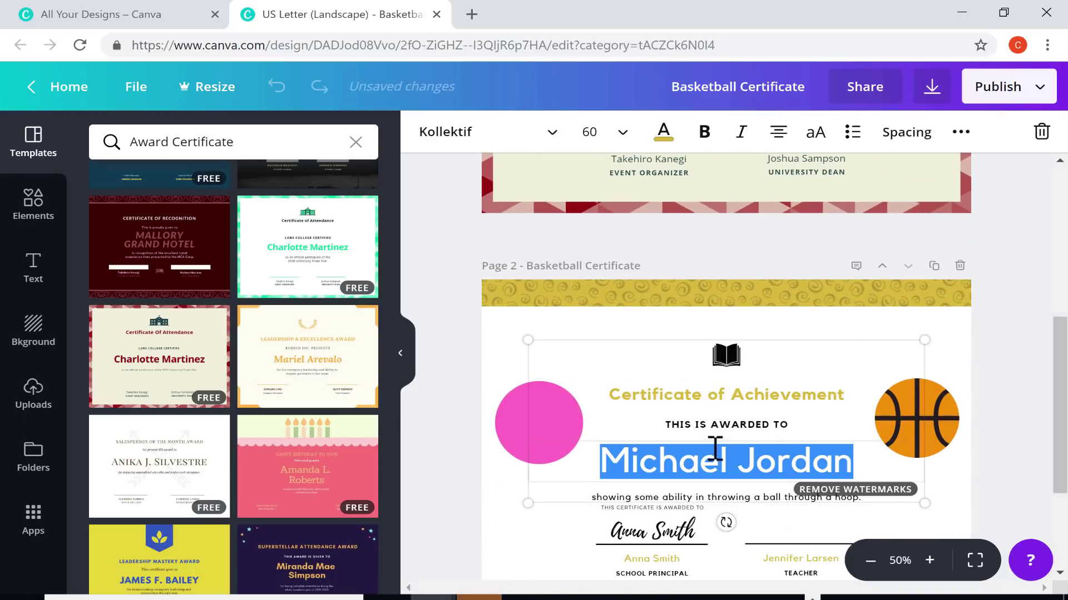
pyautogui.scroll(5, 717, 439)
pyautogui.doubleClick(735, 394)
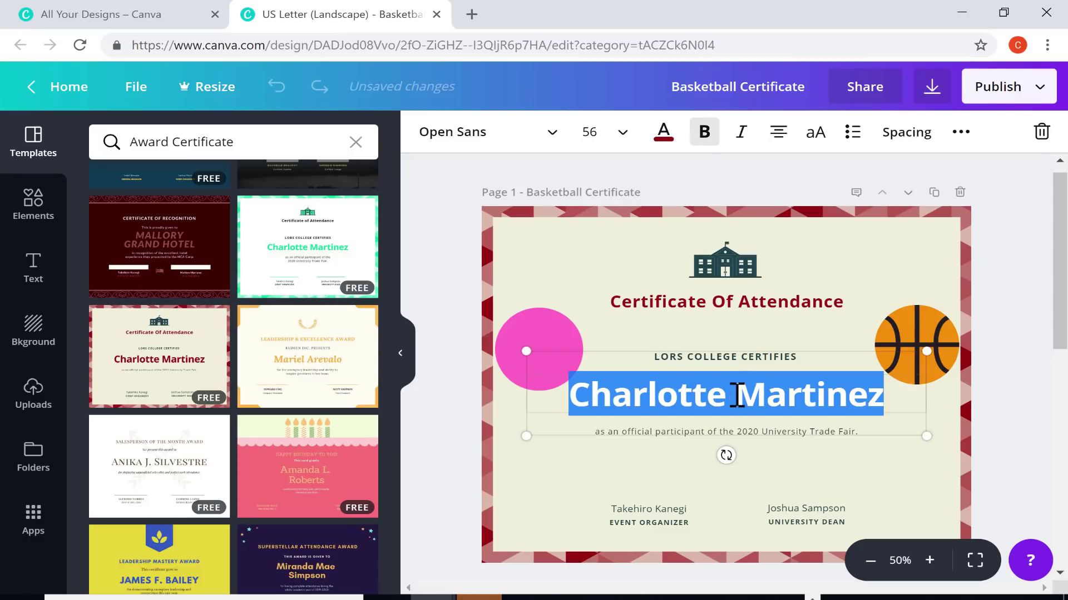
pyautogui.hotkey('ctrl', 'v')
pyautogui.scroll(-3, 789, 408)
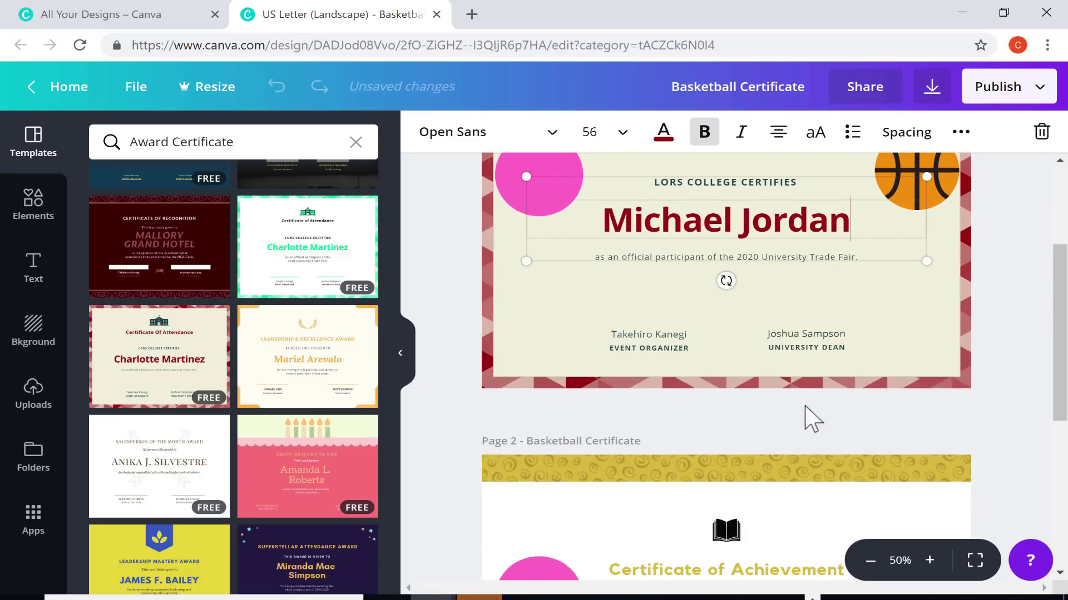
pyautogui.scroll(3, 845, 374)
pyautogui.click(645, 484)
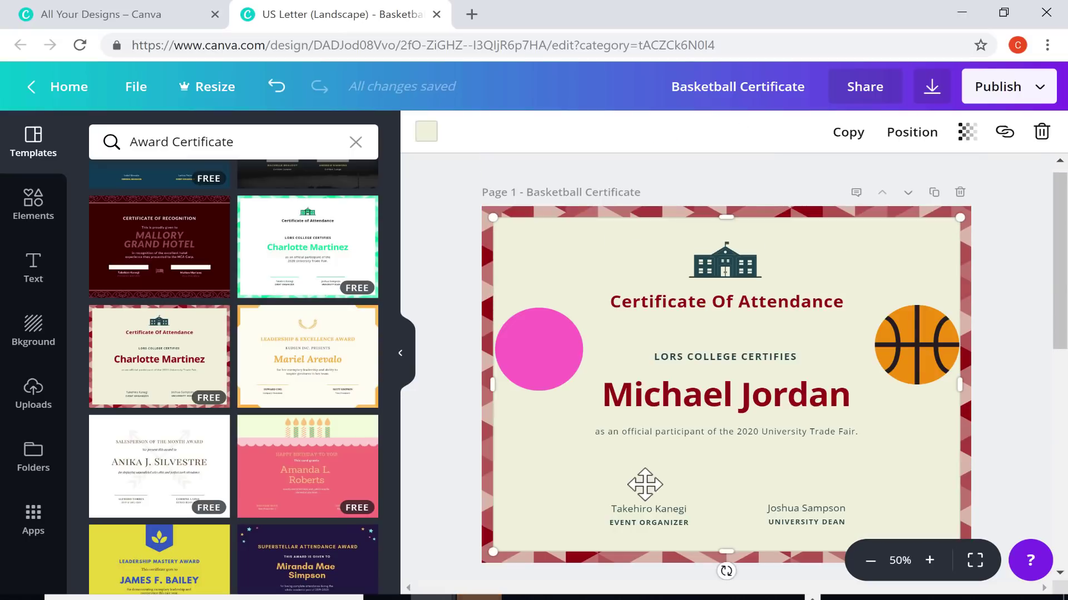
pyautogui.hotkey('ctrl', 'v')
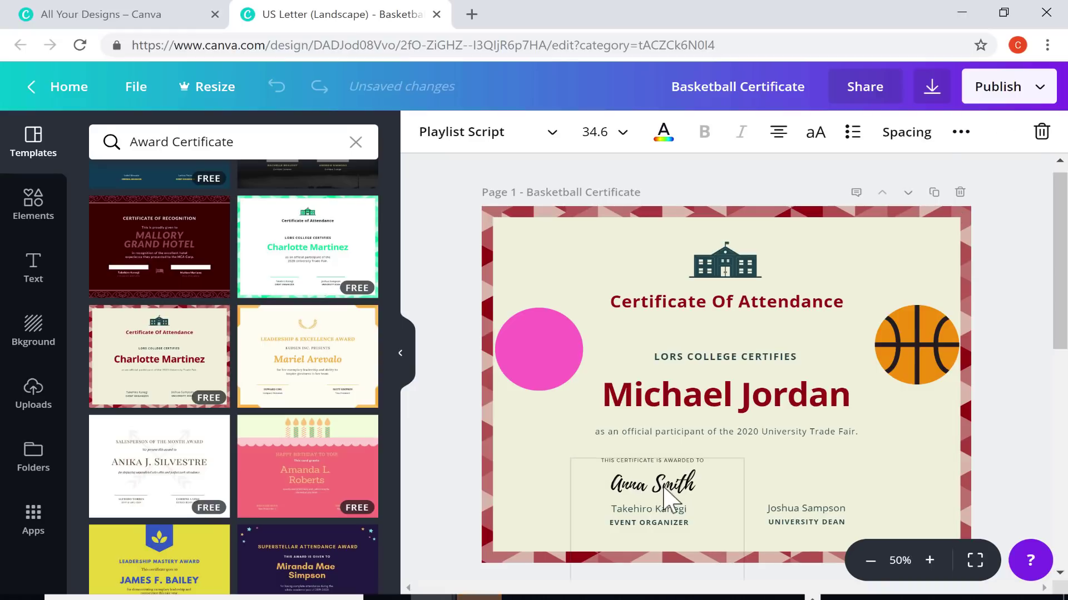
pyautogui.scroll(-8, 1023, 450)
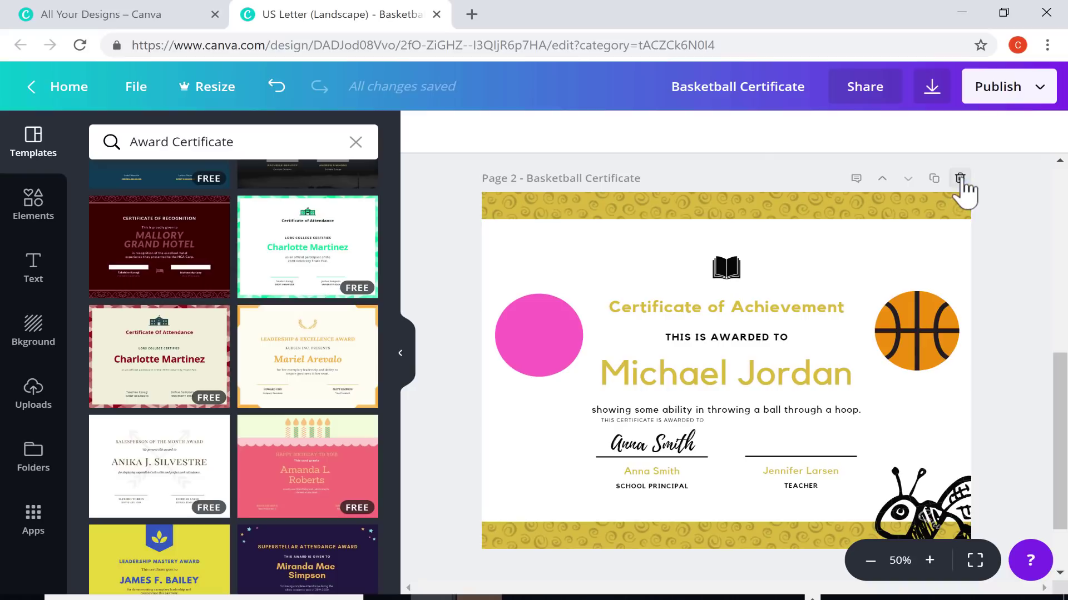
# Delete the old Certificate of Achievement page and download the design as a PNG
pyautogui.click(960, 178)
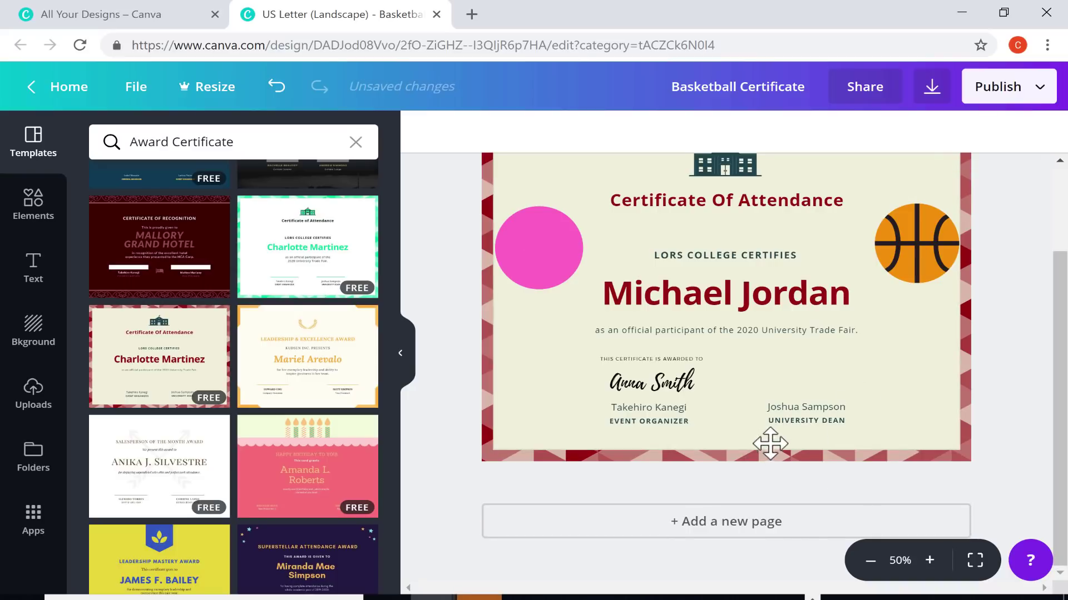
pyautogui.scroll(2, 834, 328)
pyautogui.click(932, 88)
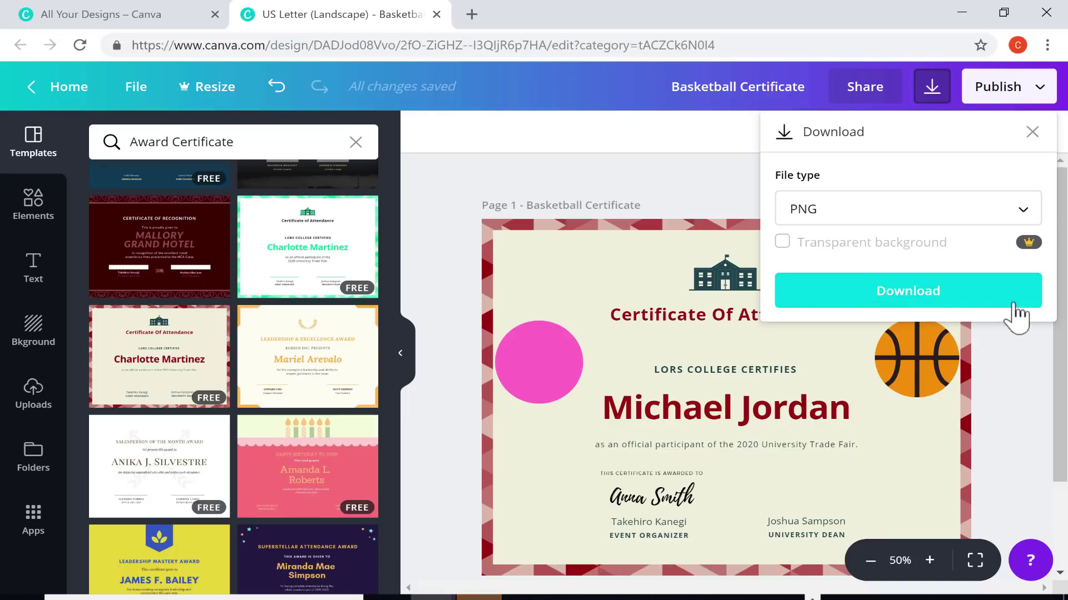
pyautogui.click(1027, 213)
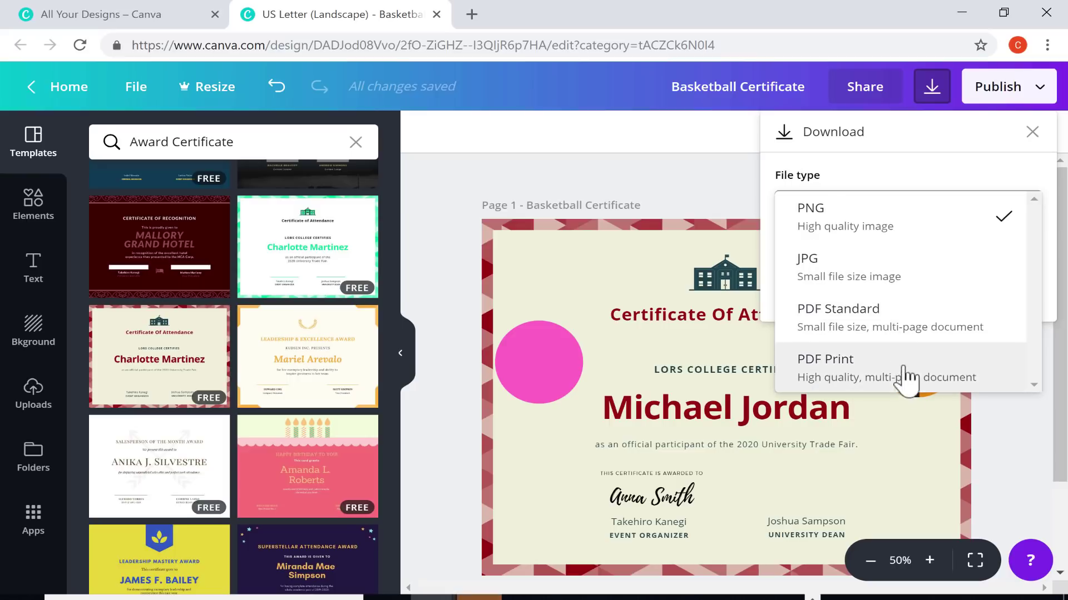
pyautogui.click(884, 225)
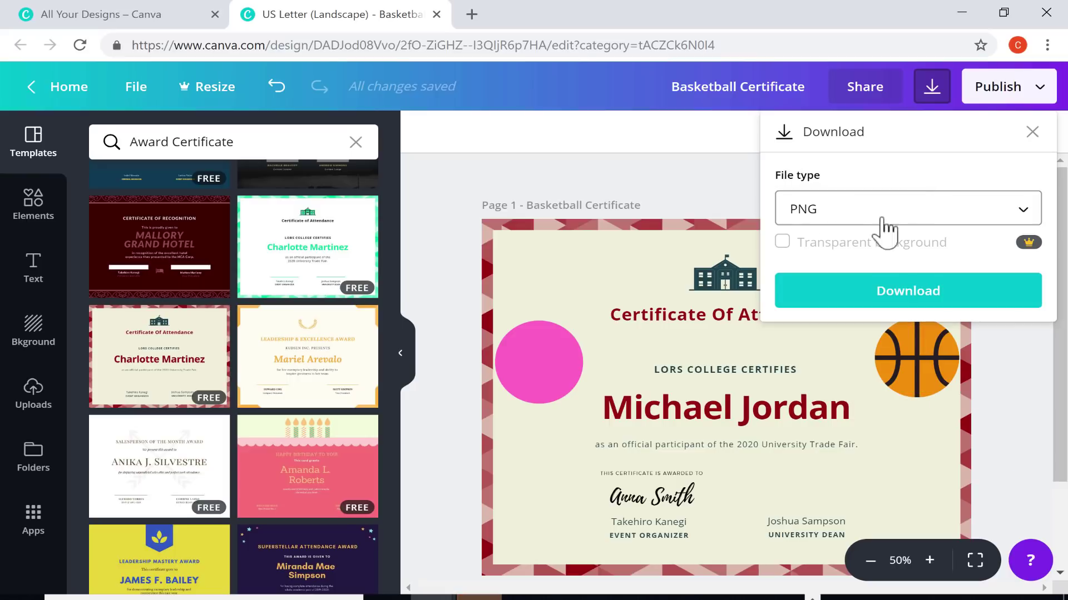
pyautogui.click(918, 295)
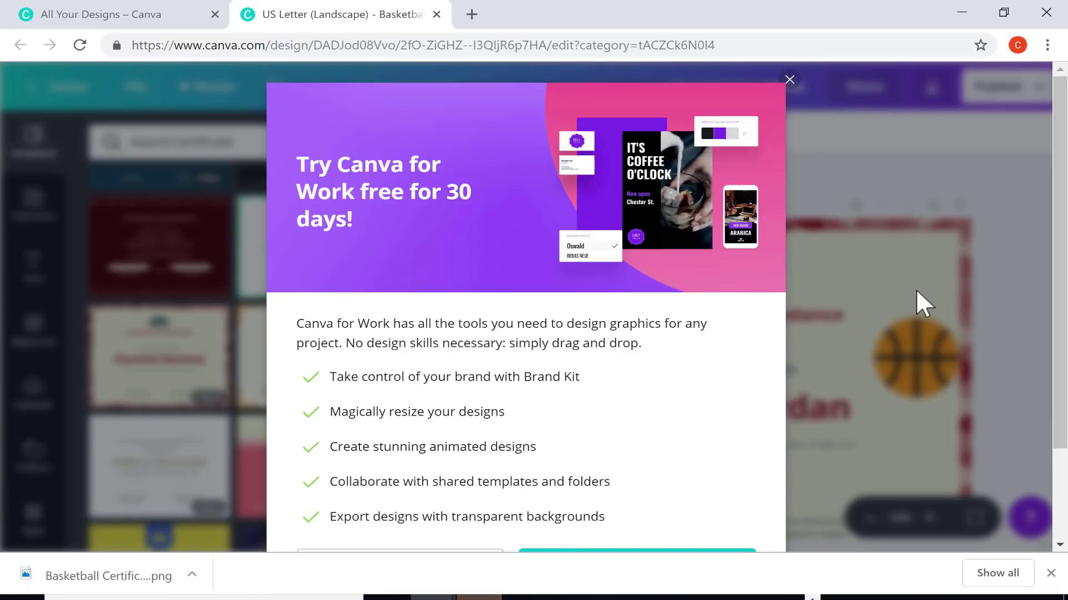
# Dismiss the 'Work free for 30 days' promo with Continue editing
pyautogui.scroll(-2, 680, 196)
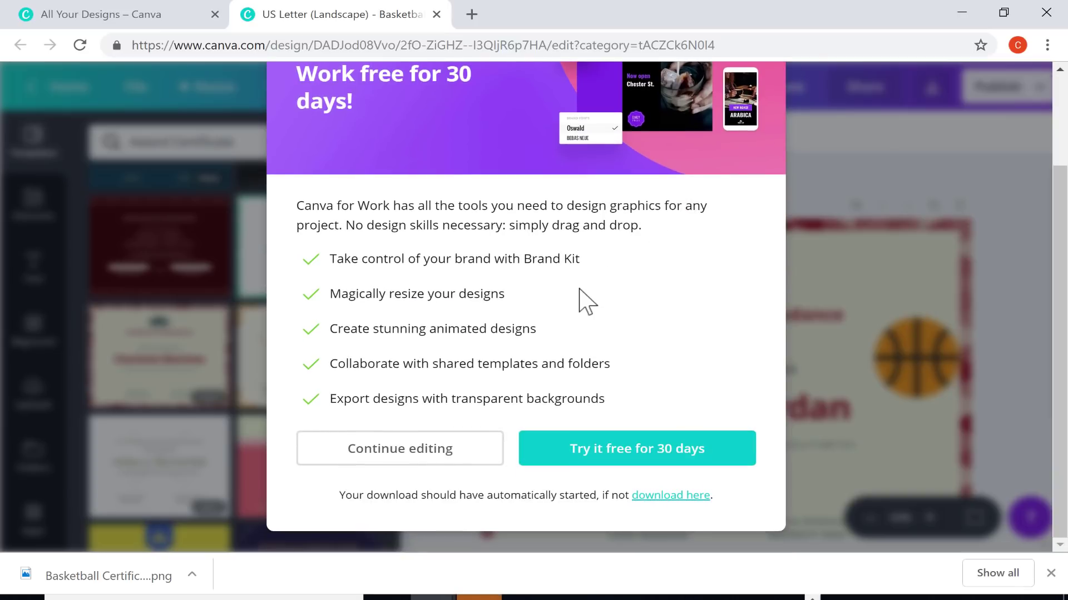
pyautogui.scroll(2, 578, 304)
pyautogui.scroll(-2, 575, 305)
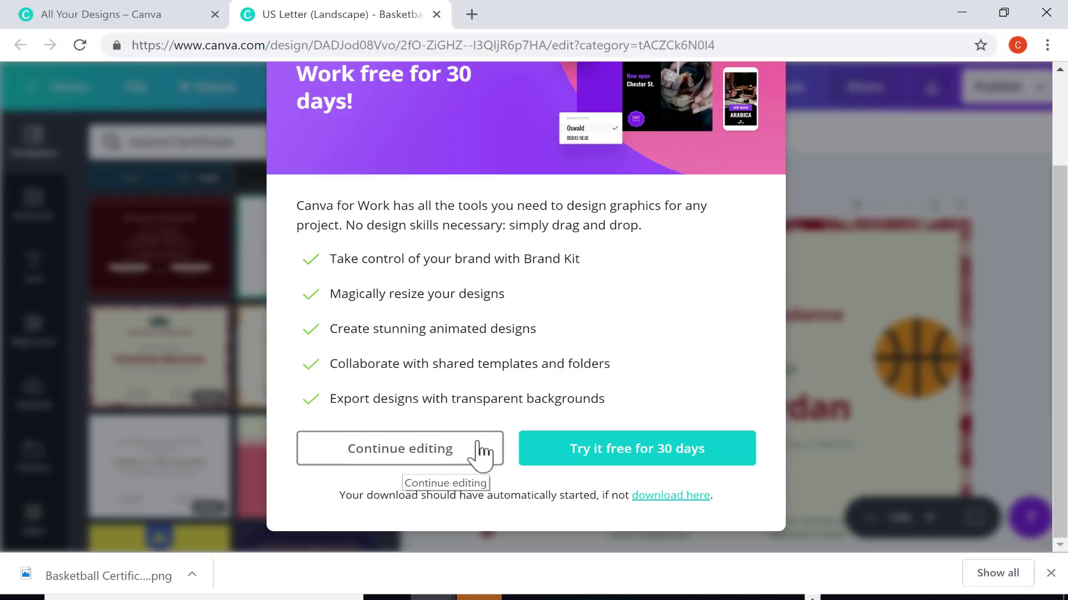
pyautogui.scroll(2, 472, 478)
pyautogui.scroll(-2, 469, 470)
pyautogui.click(436, 447)
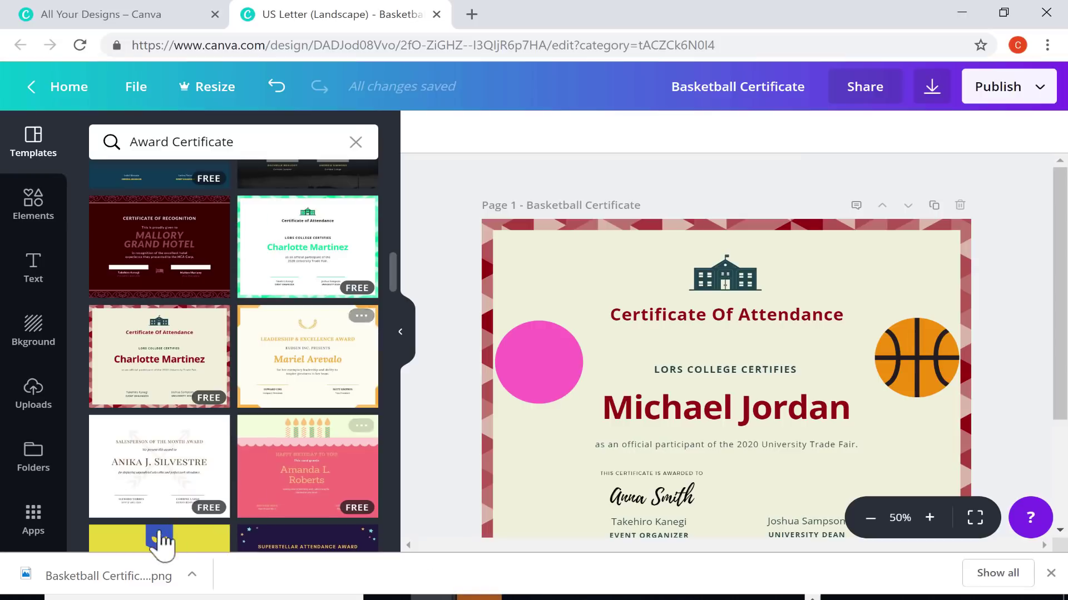
pyautogui.click(107, 578)
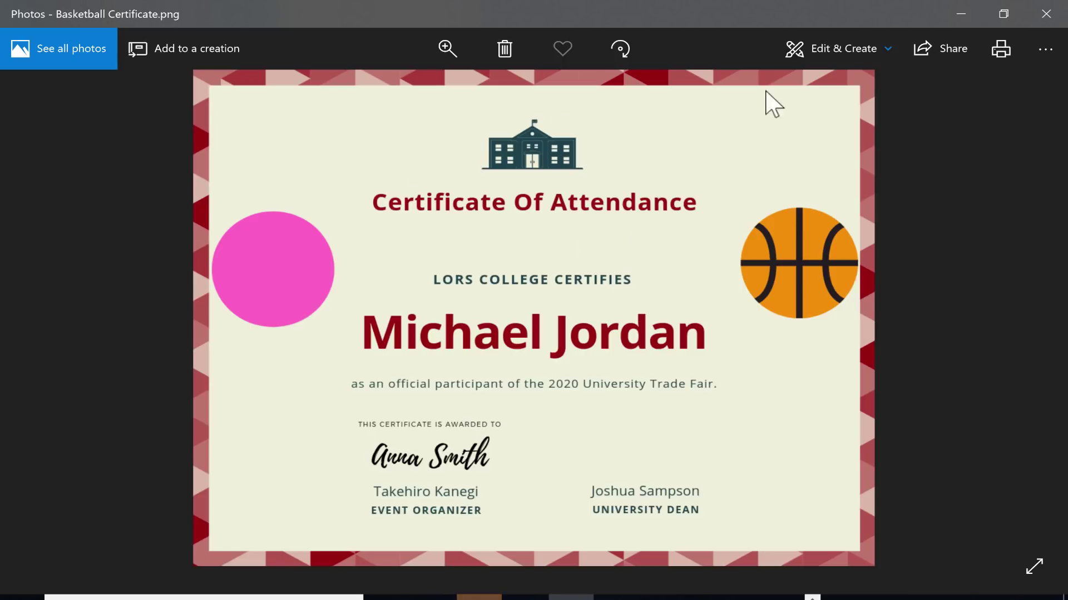
pyautogui.click(1003, 52)
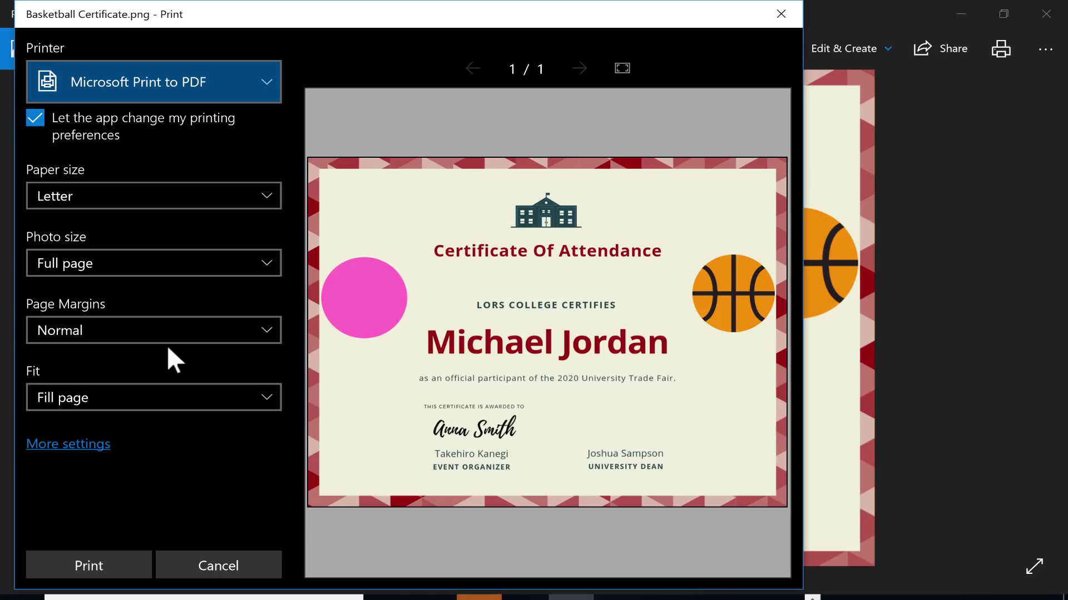
pyautogui.click(790, 18)
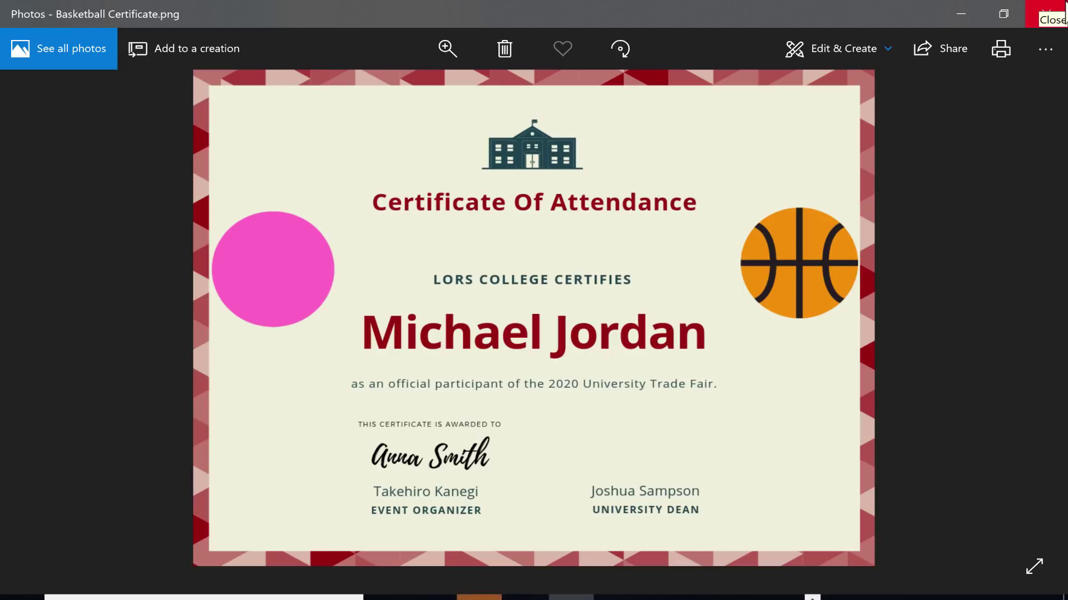
pyautogui.click(1057, 7)
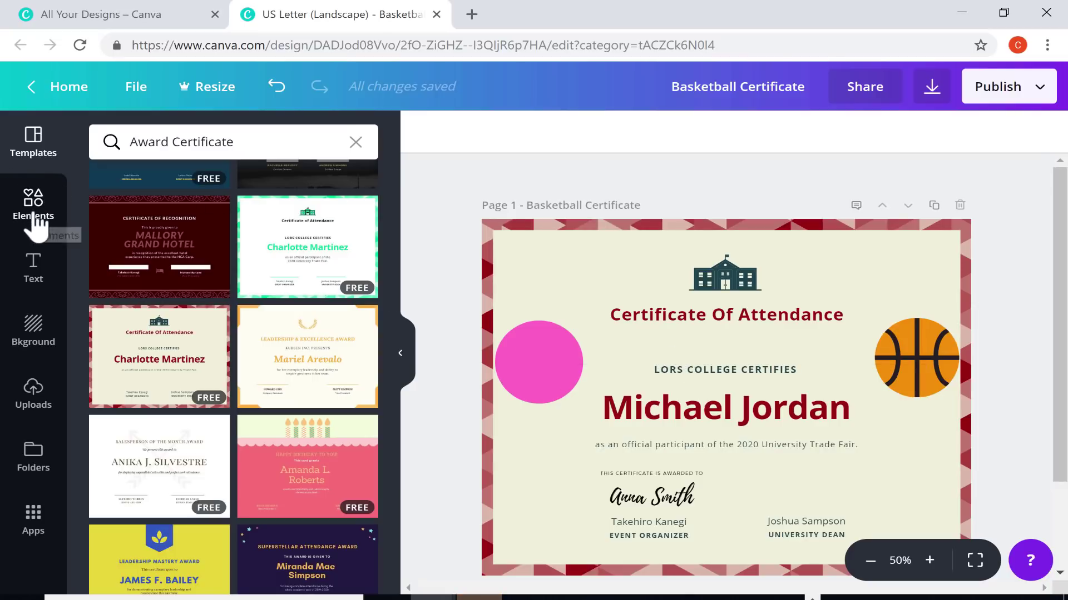
# Return to the Canva home page and search design types for 'banner'
pyautogui.click(56, 90)
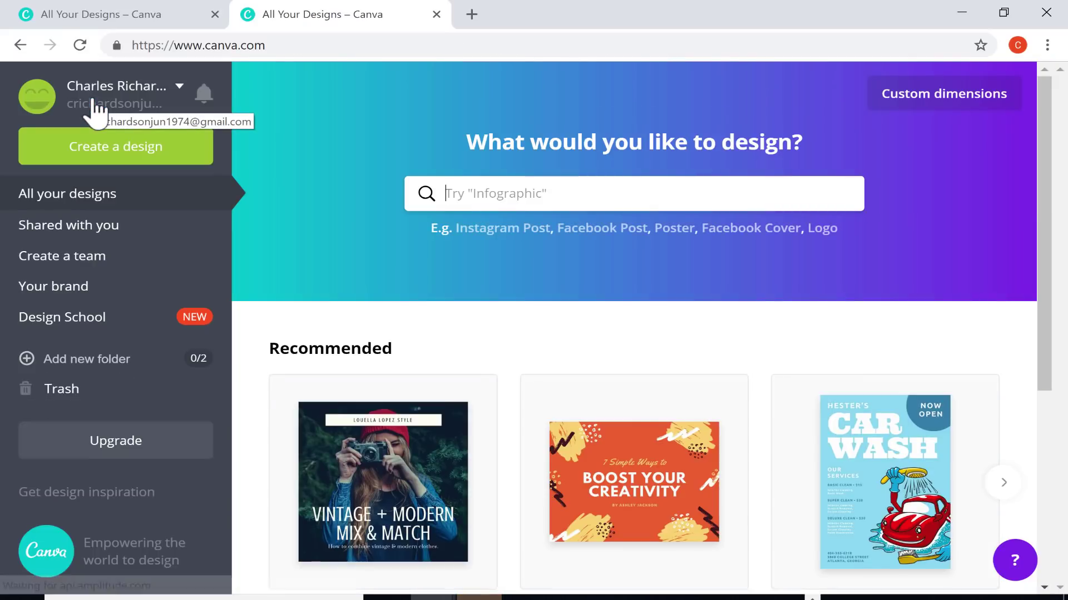
pyautogui.click(563, 191)
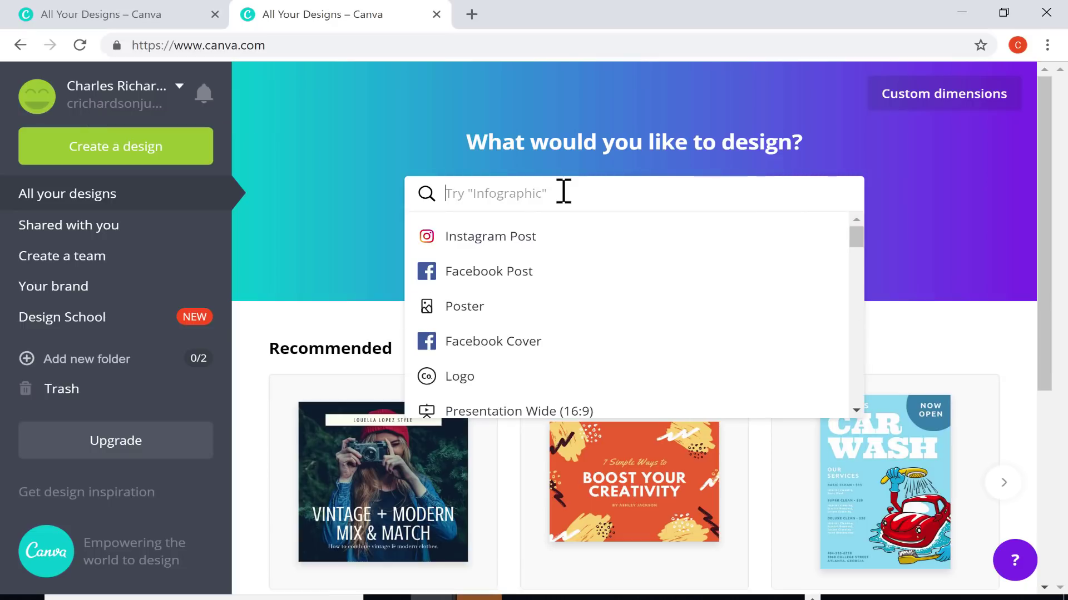
pyautogui.write('banner')
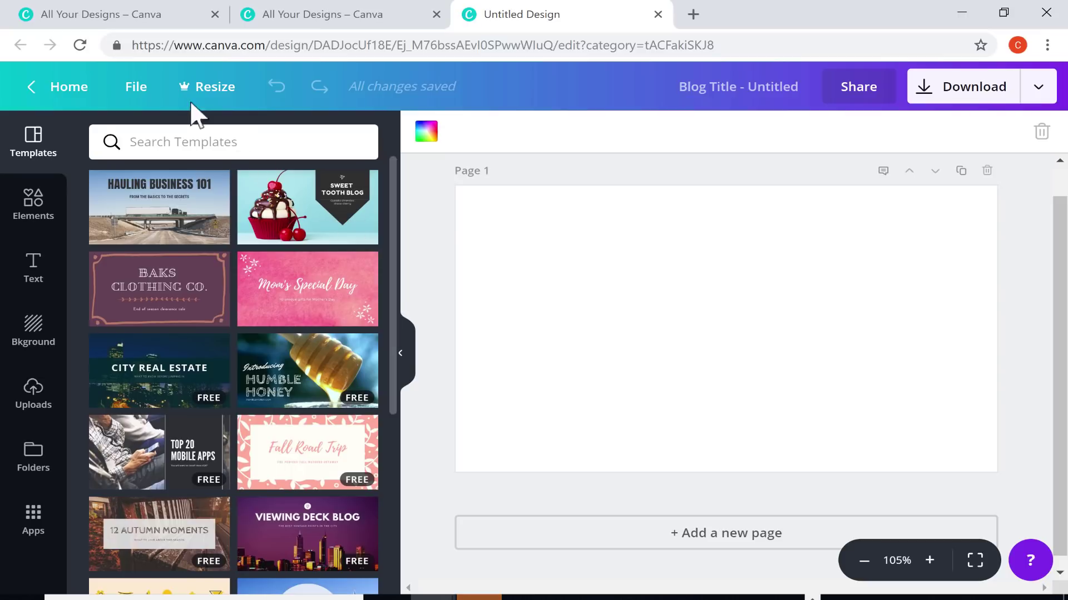
# Search the templates for 'spanish' and then 'language', which return no matches
pyautogui.click(189, 146)
pyautogui.write('spanish')
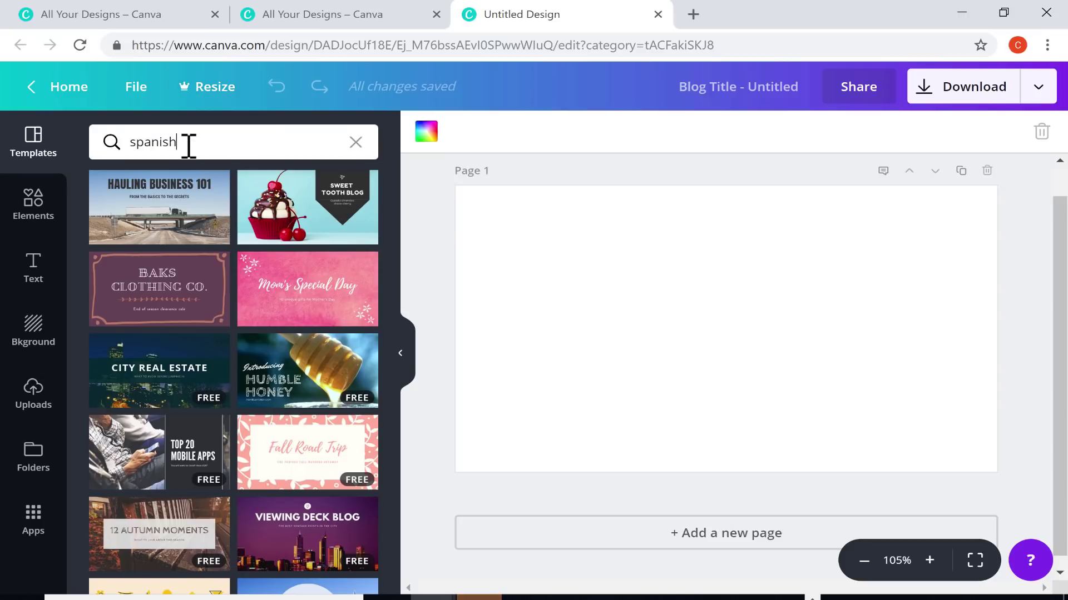
pyautogui.press('Return')
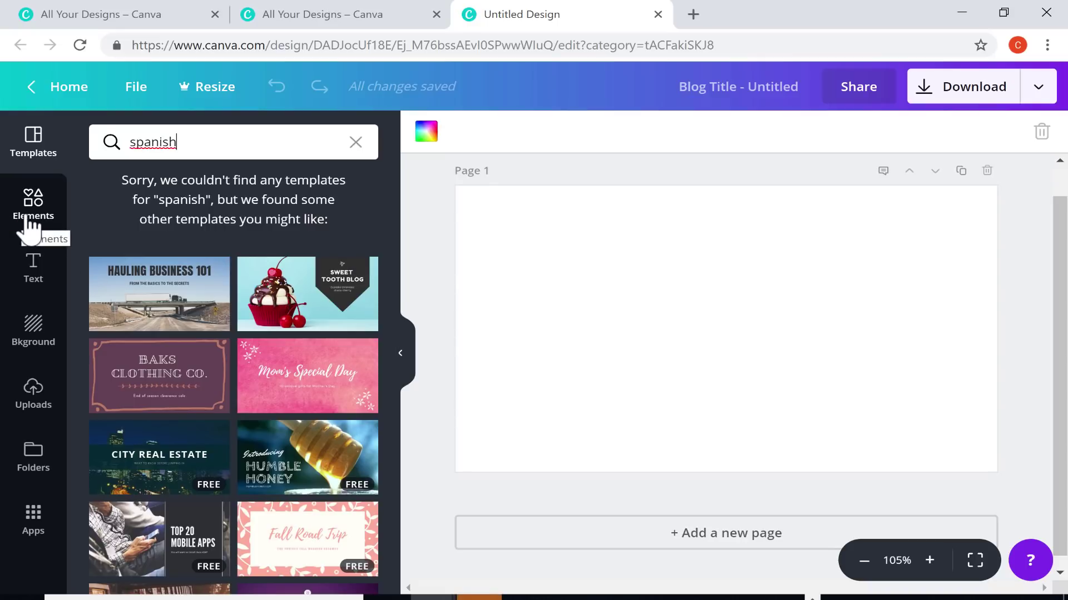
pyautogui.hotkey('ctrl', 'a')
pyautogui.write('language')
pyautogui.press('Return')
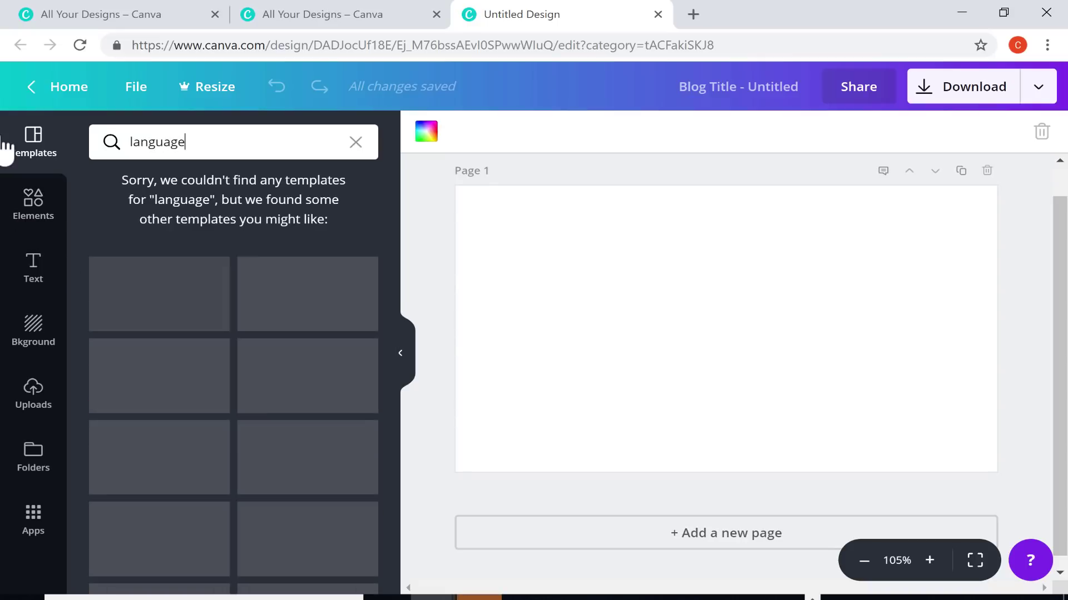
# Search the templates for 'mexico', then 'spain', and clear the query
pyautogui.hotkey('ctrl', 'a')
pyautogui.write('mexico')
pyautogui.press('Return')
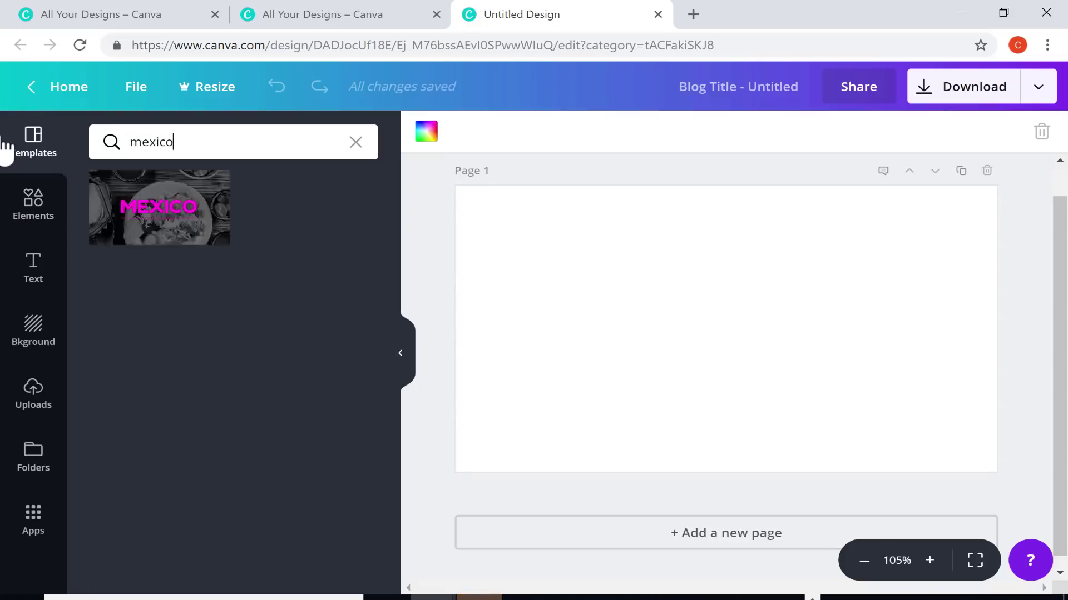
pyautogui.hotkey('ctrl', 'a')
pyautogui.write('spain')
pyautogui.press('Return')
pyautogui.press('BackSpace')
pyautogui.press('BackSpace')
pyautogui.press('BackSpace')
pyautogui.press('BackSpace')
pyautogui.press('BackSpace')
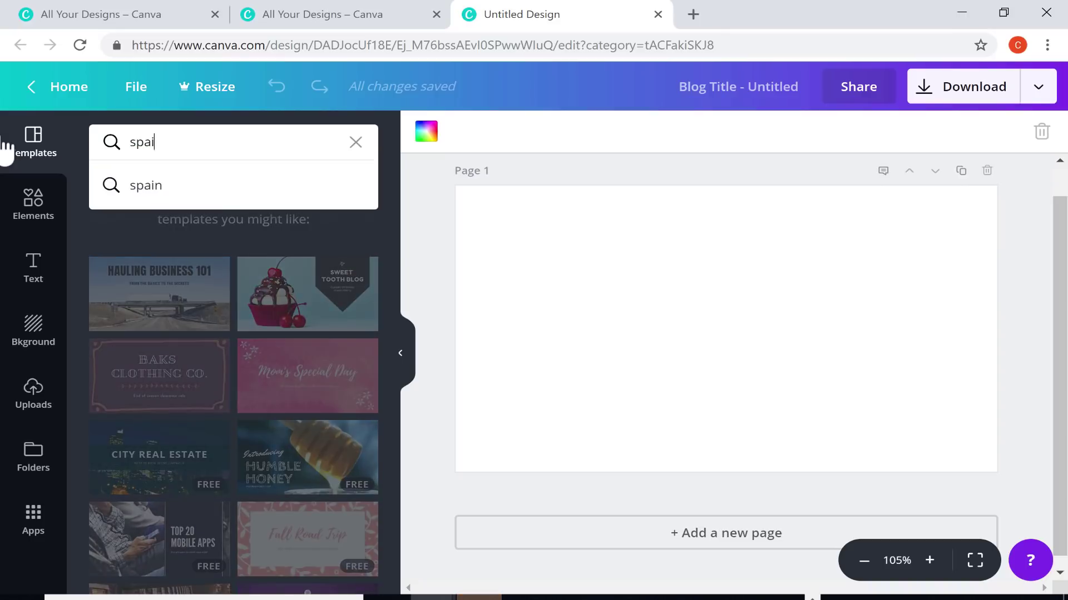
# Search 'mexico', apply the MEXICO template, then undo it to leave the page blank
pyautogui.write('mexico')
pyautogui.press('Return')
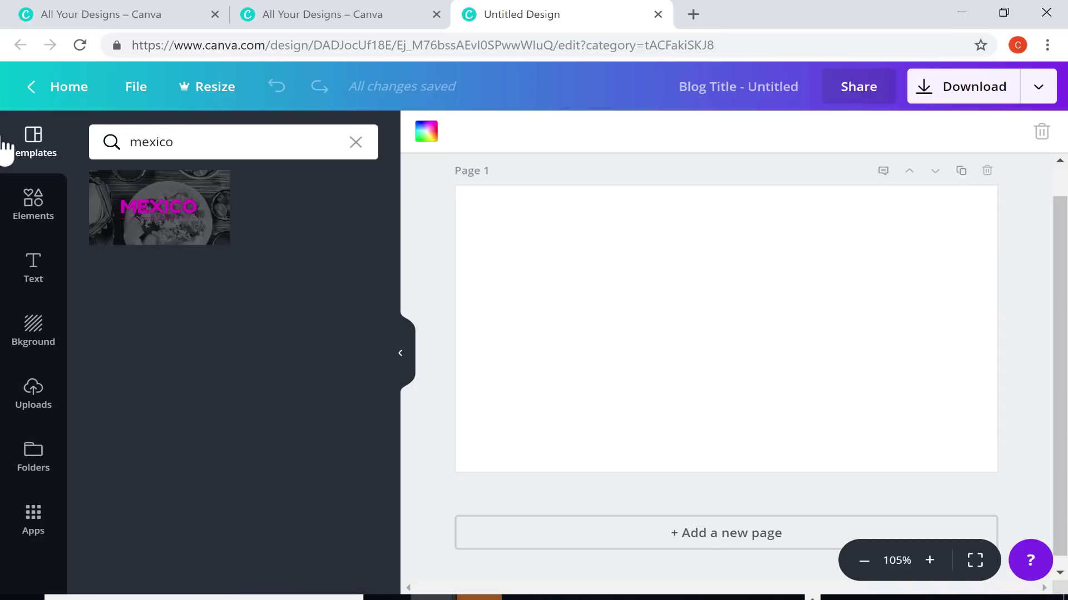
pyautogui.click(133, 236)
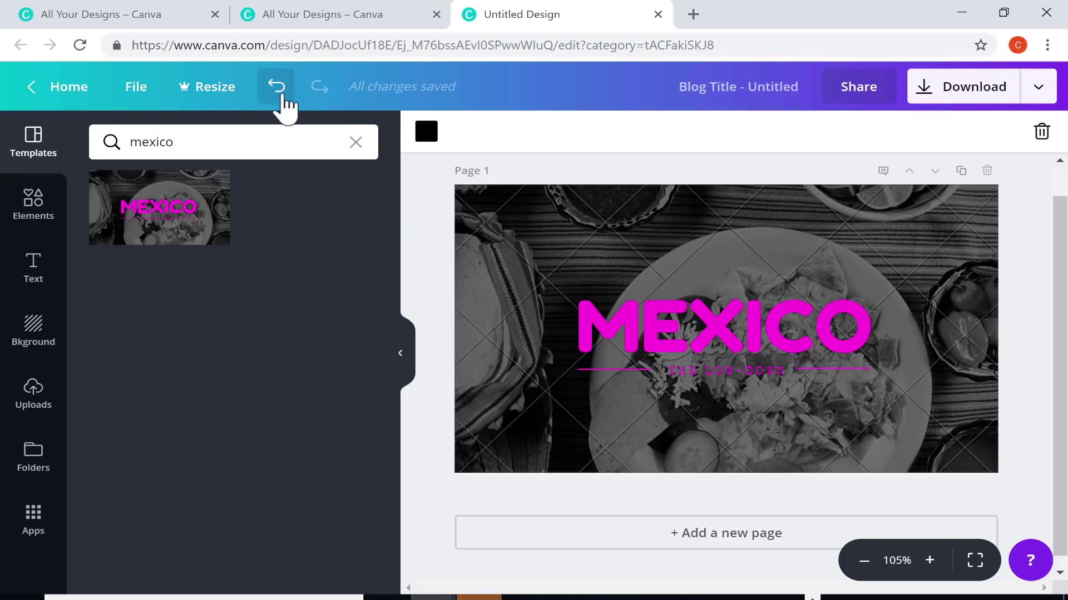
pyautogui.click(276, 87)
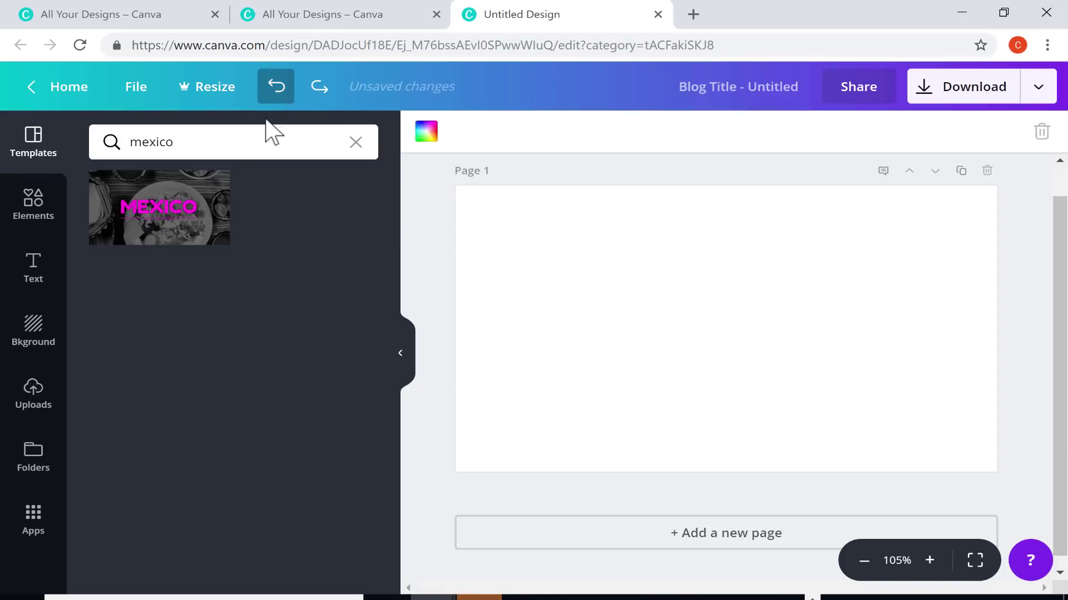
# Apply the pale yellow gradient from Backgrounds to the blog page
pyautogui.click(35, 334)
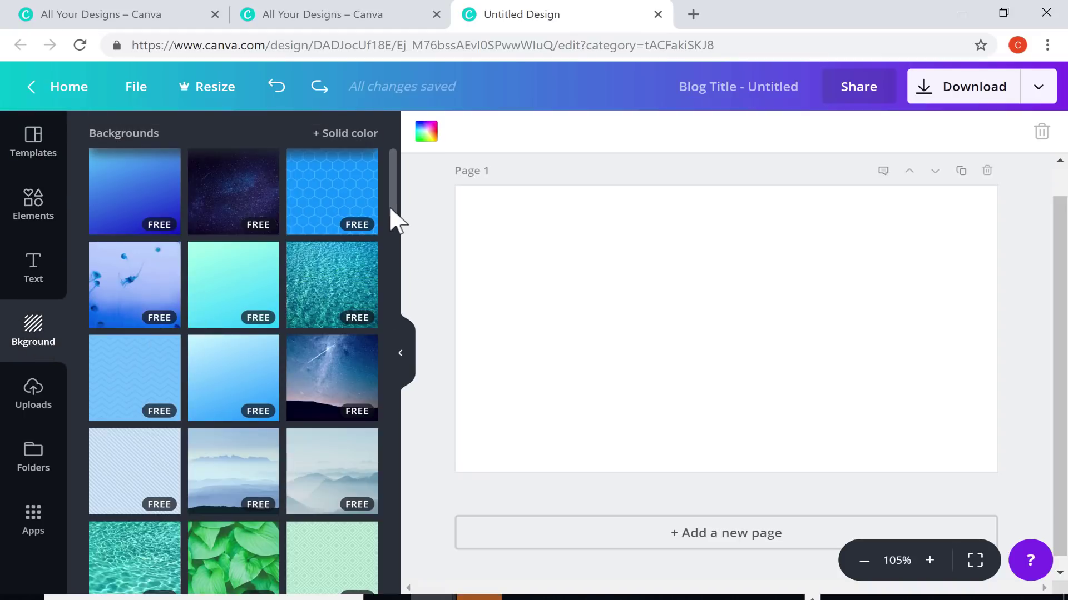
pyautogui.moveTo(390, 210); pyautogui.dragTo(392, 381)
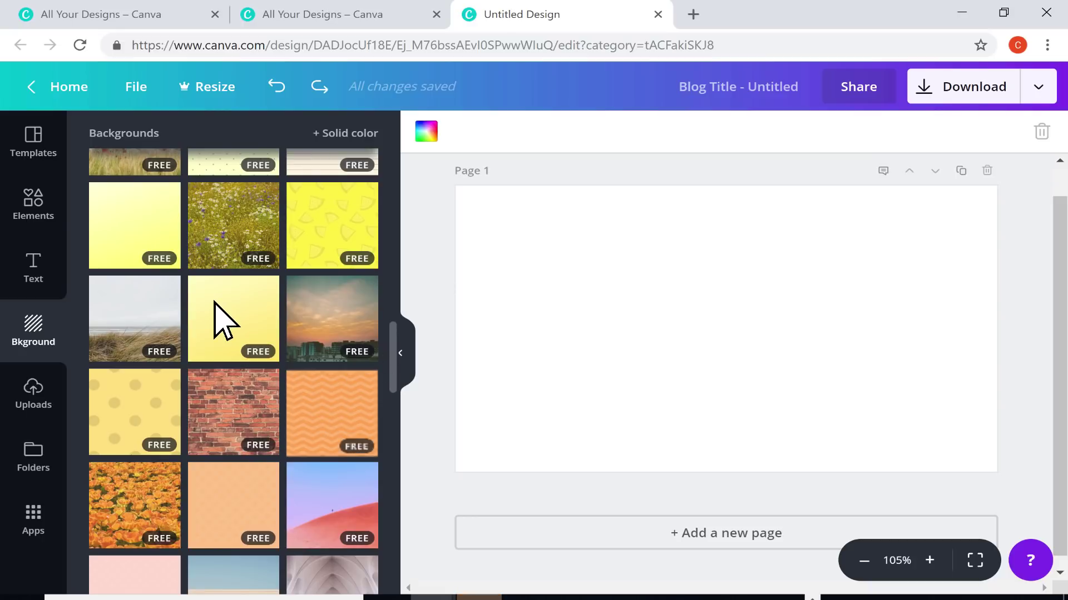
pyautogui.click(224, 321)
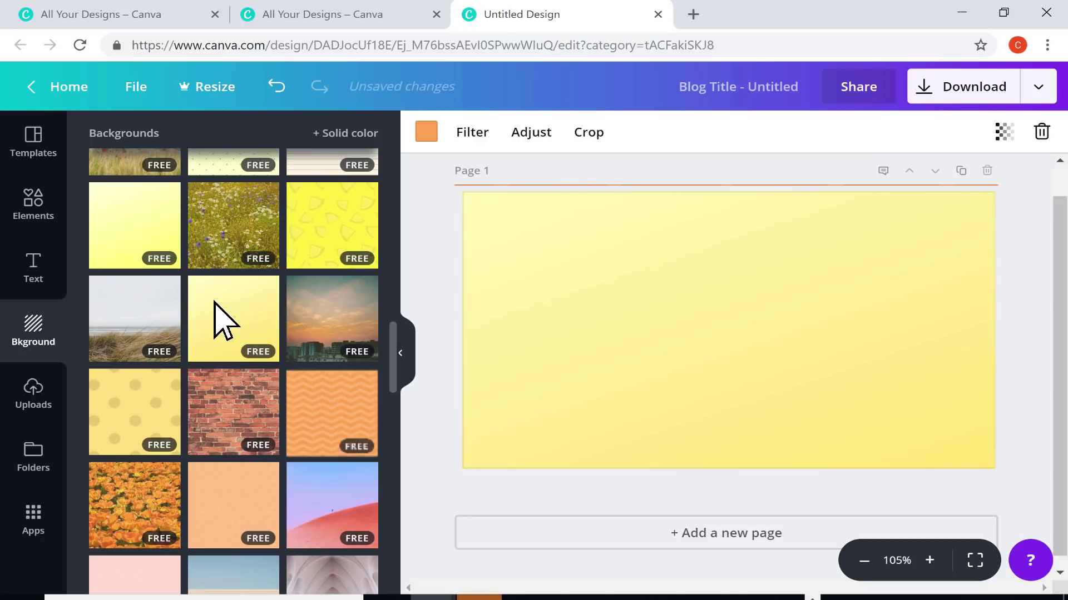
pyautogui.click(39, 213)
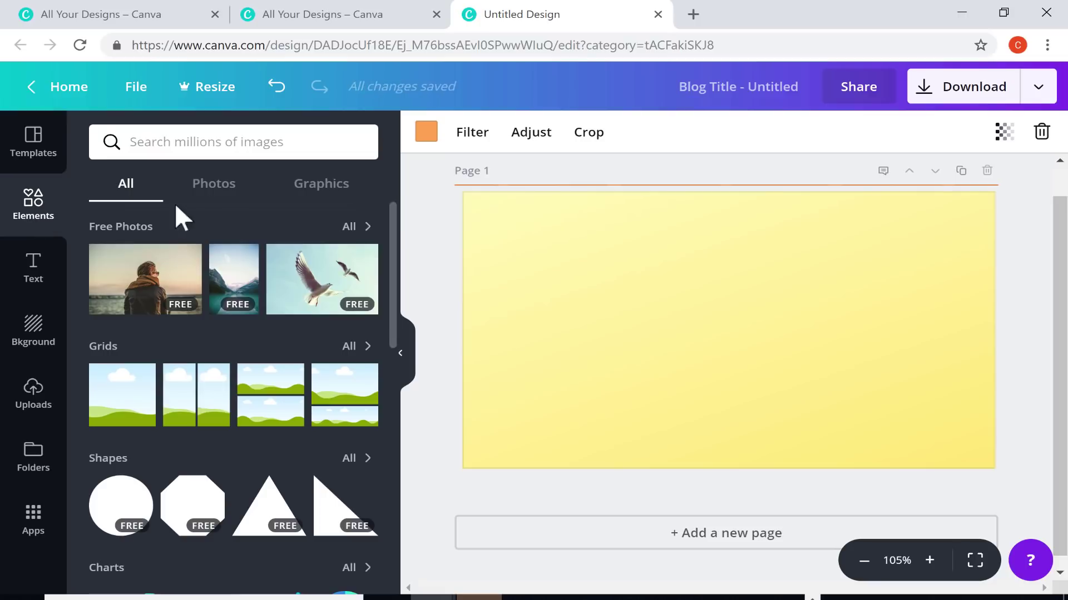
# Search Elements for 'spain' and drop the rounded Spain flag onto the page
pyautogui.click(228, 146)
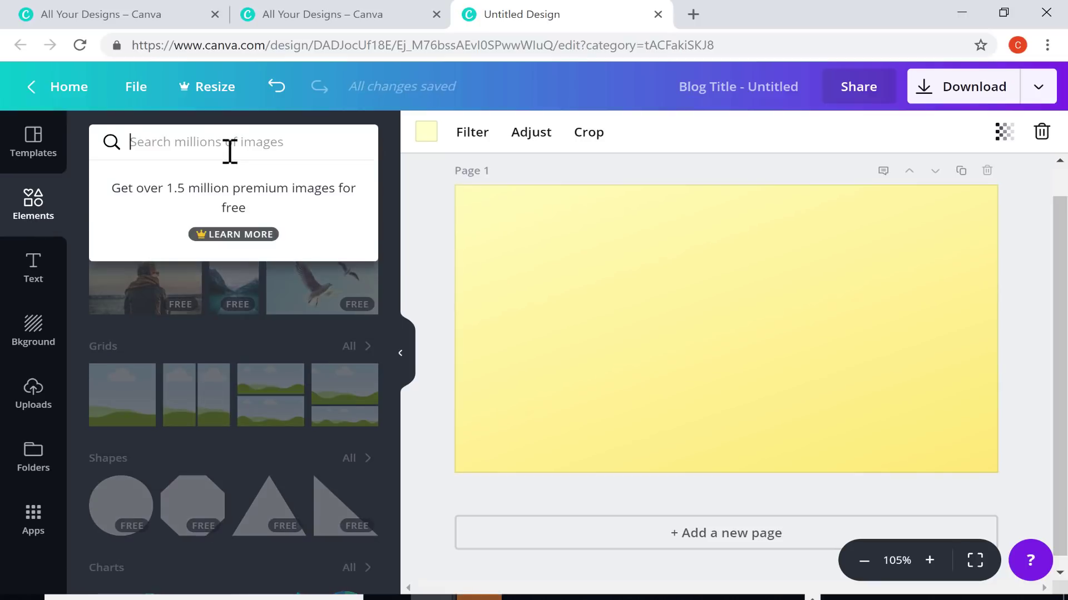
pyautogui.write('spain')
pyautogui.press('Return')
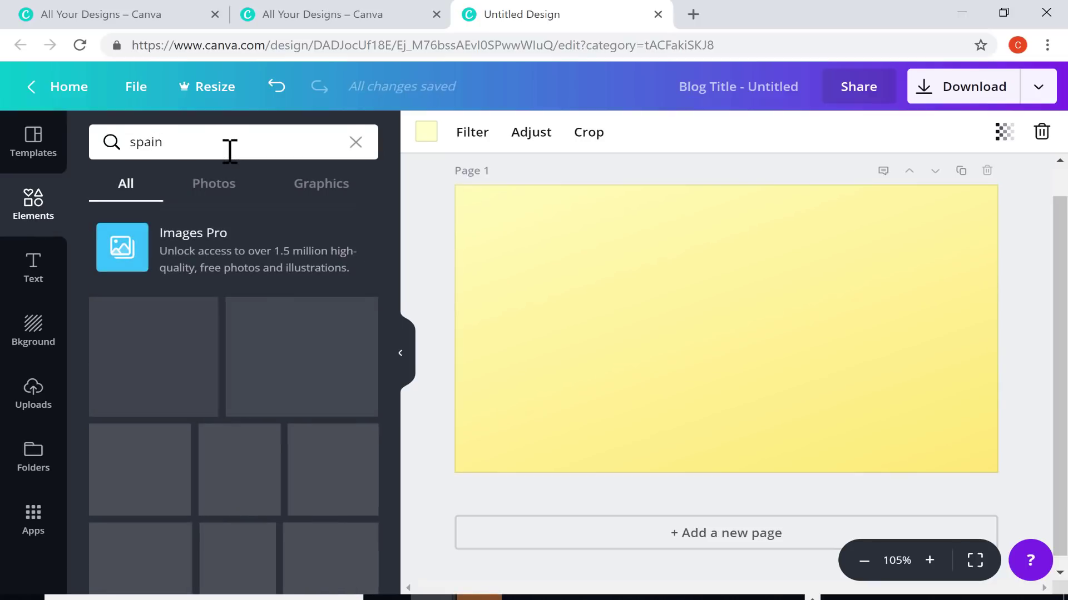
pyautogui.scroll(-4, 267, 423)
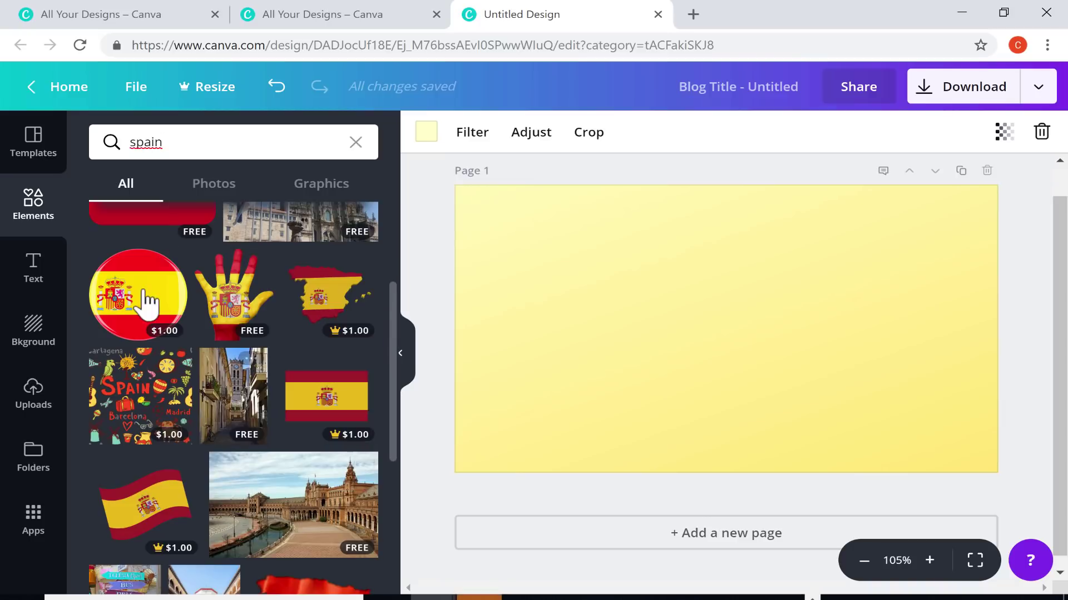
pyautogui.scroll(3, 232, 410)
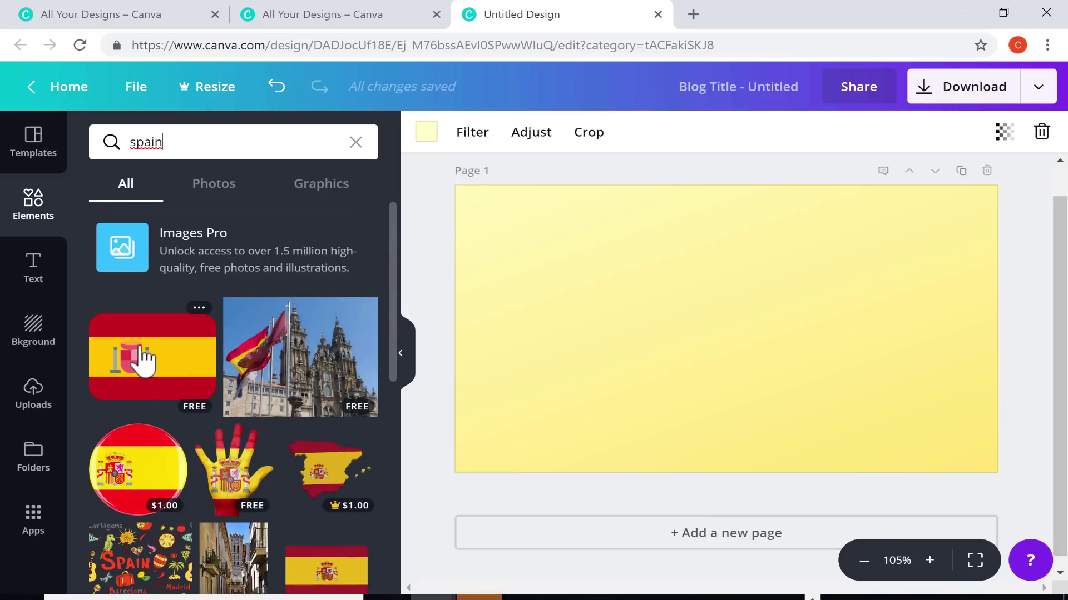
pyautogui.moveTo(144, 362); pyautogui.dragTo(780, 266)
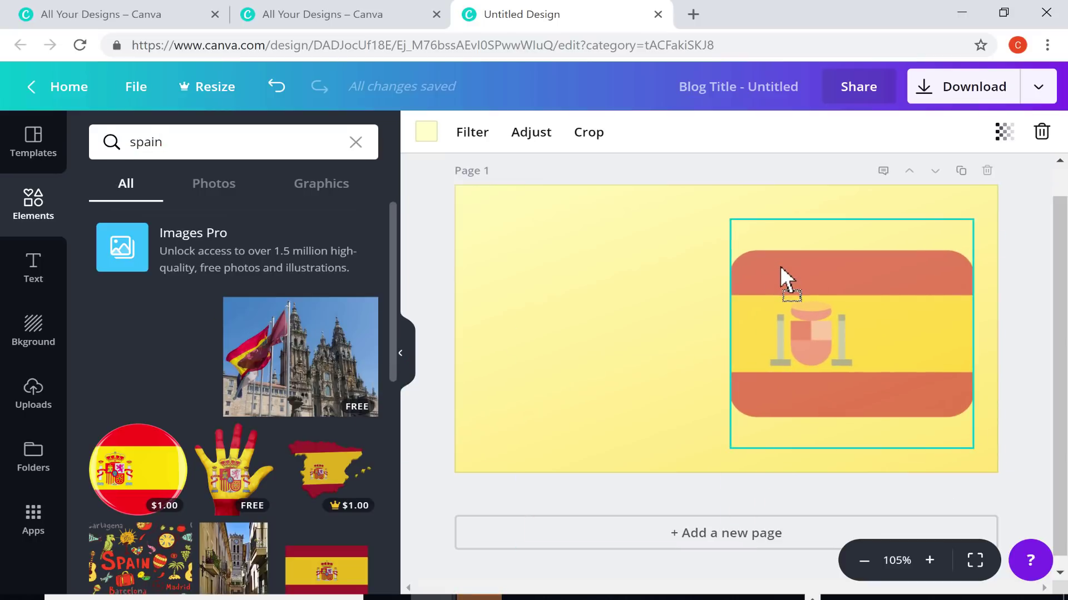
# Shrink the flag to about a third of the width and place it on the left
pyautogui.moveTo(870, 353); pyautogui.dragTo(629, 333)
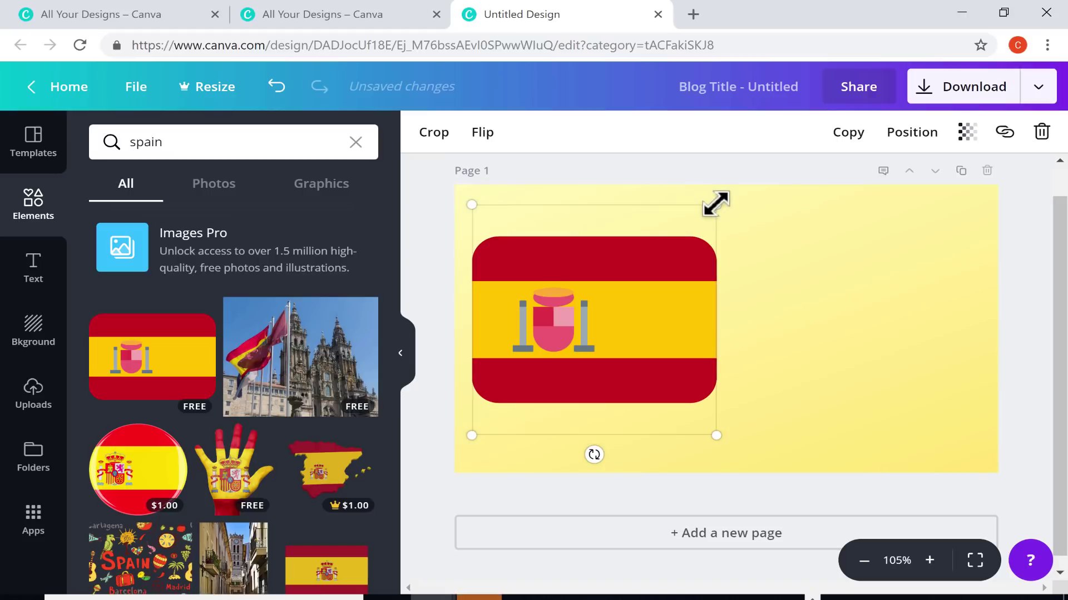
pyautogui.moveTo(716, 205); pyautogui.dragTo(640, 258)
pyautogui.moveTo(584, 345)
pyautogui.mouseDown()
pyautogui.moveTo(584, 312)
pyautogui.moveTo(584, 332)
pyautogui.moveTo(760, 328)
pyautogui.moveTo(572, 340)
pyautogui.moveTo(581, 334)
pyautogui.mouseUp()
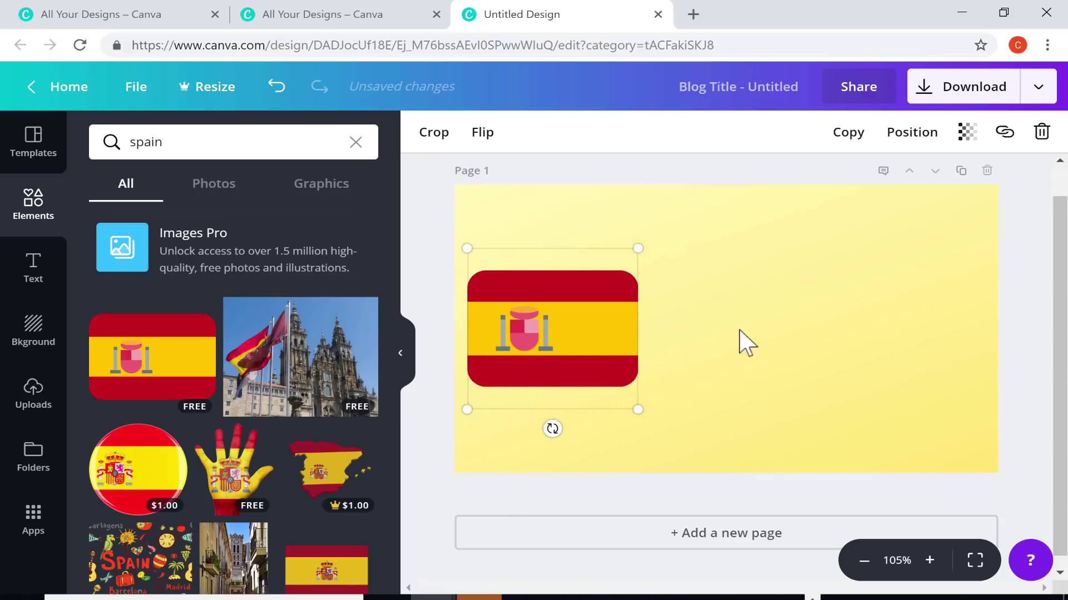
pyautogui.click(246, 140)
# Add the Parmesan Cheese text design, shrink it and place it right of the flag
pyautogui.click(50, 271)
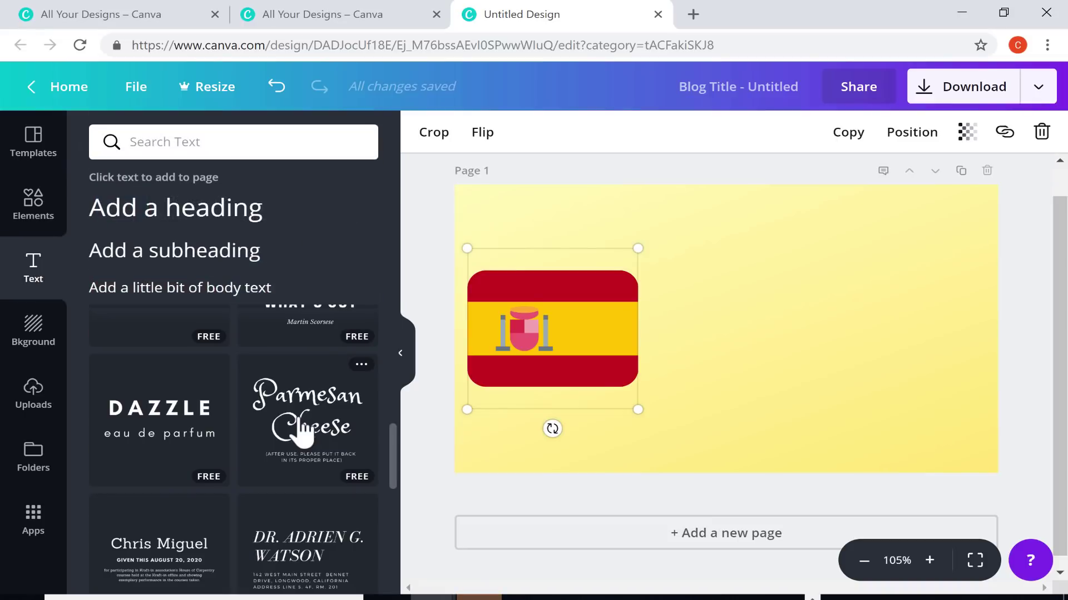
pyautogui.moveTo(305, 431); pyautogui.dragTo(747, 299)
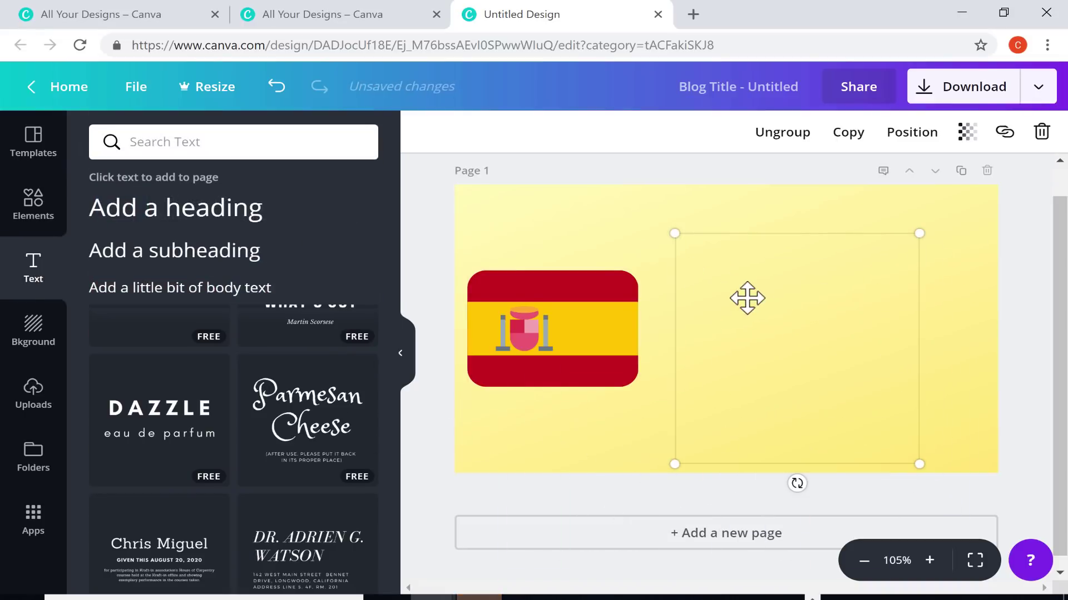
pyautogui.moveTo(820, 326); pyautogui.dragTo(532, 245)
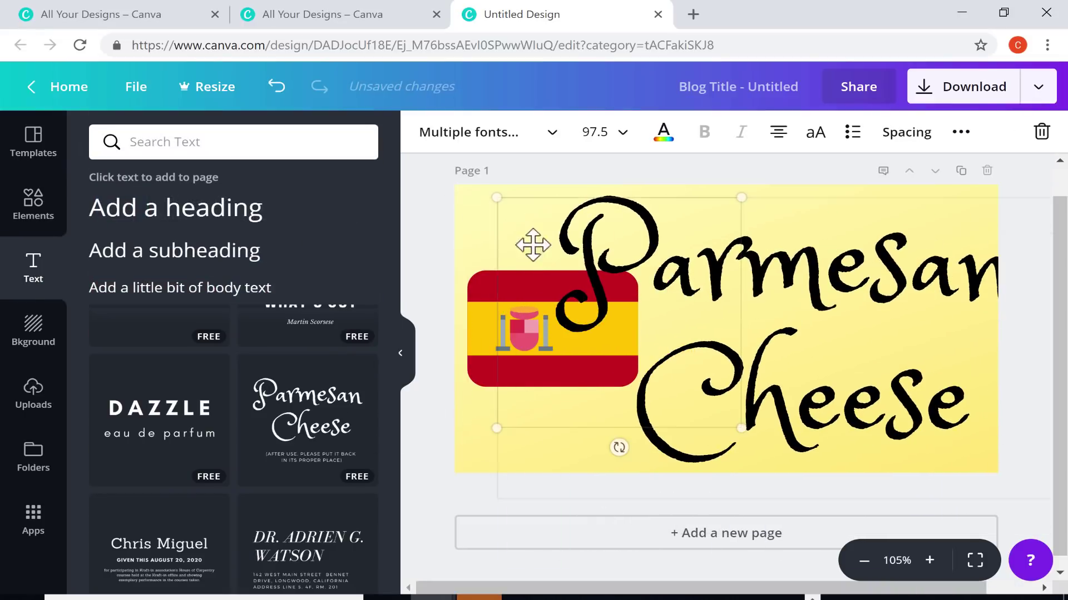
pyautogui.moveTo(496, 199); pyautogui.dragTo(602, 293)
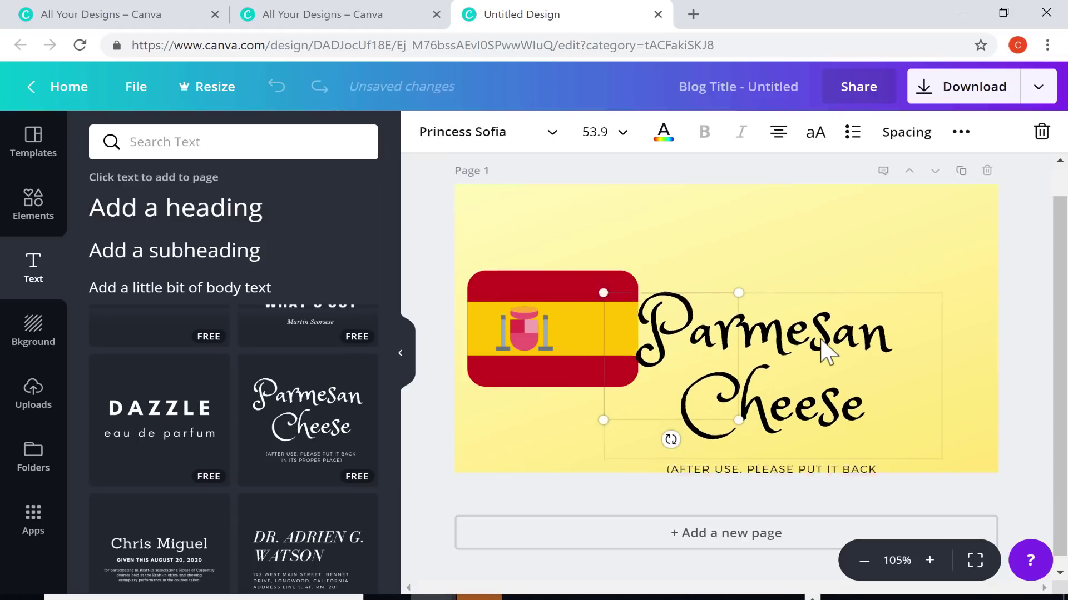
pyautogui.moveTo(827, 351); pyautogui.dragTo(845, 311)
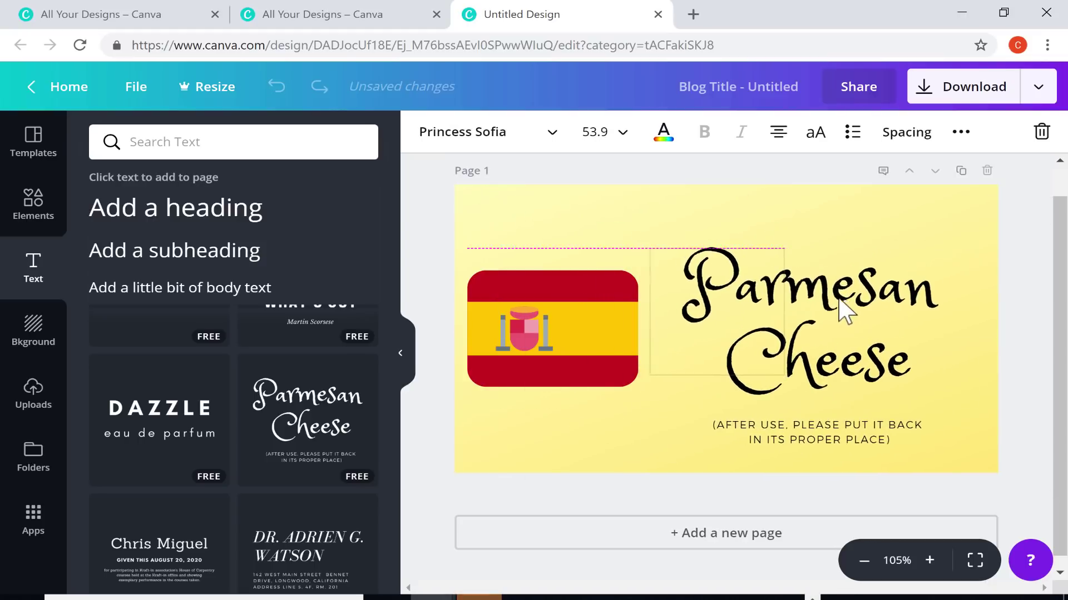
# Retype the heading as 'Spanish 2' and delete the template's subtitle
pyautogui.doubleClick(839, 291)
pyautogui.write('Sp')
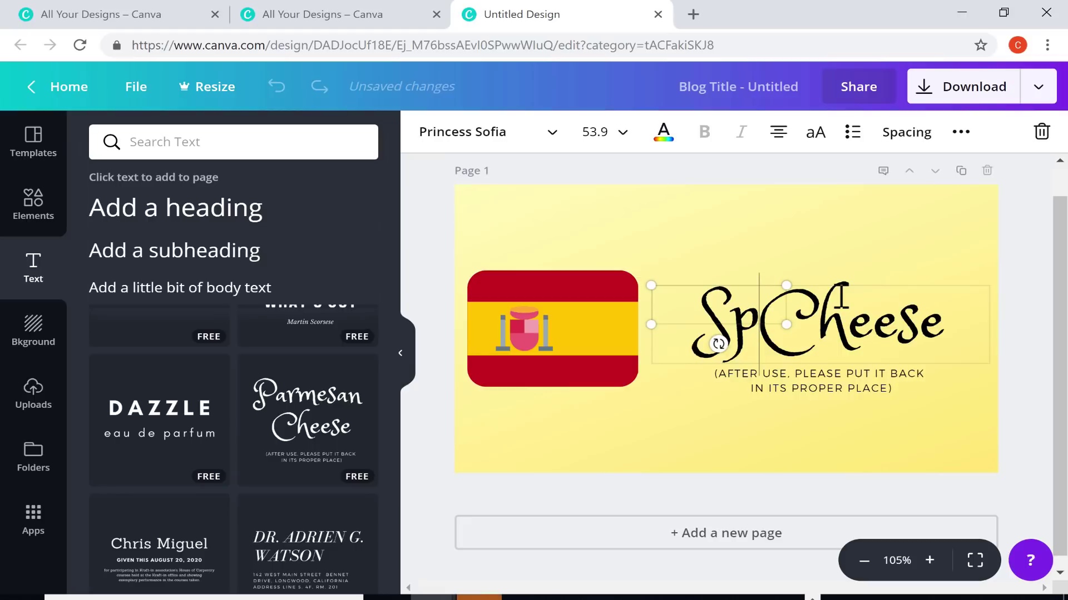
pyautogui.write('anish 2')
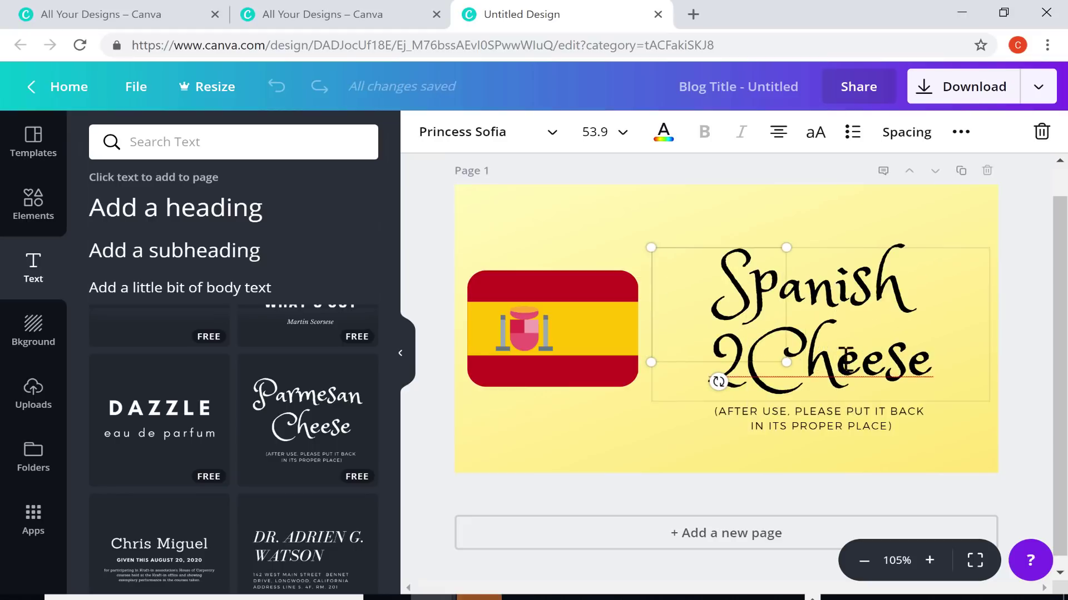
pyautogui.moveTo(846, 360); pyautogui.dragTo(951, 364)
pyautogui.press('BackSpace')
pyautogui.press('BackSpace')
pyautogui.press('BackSpace')
pyautogui.tripleClick(890, 381)
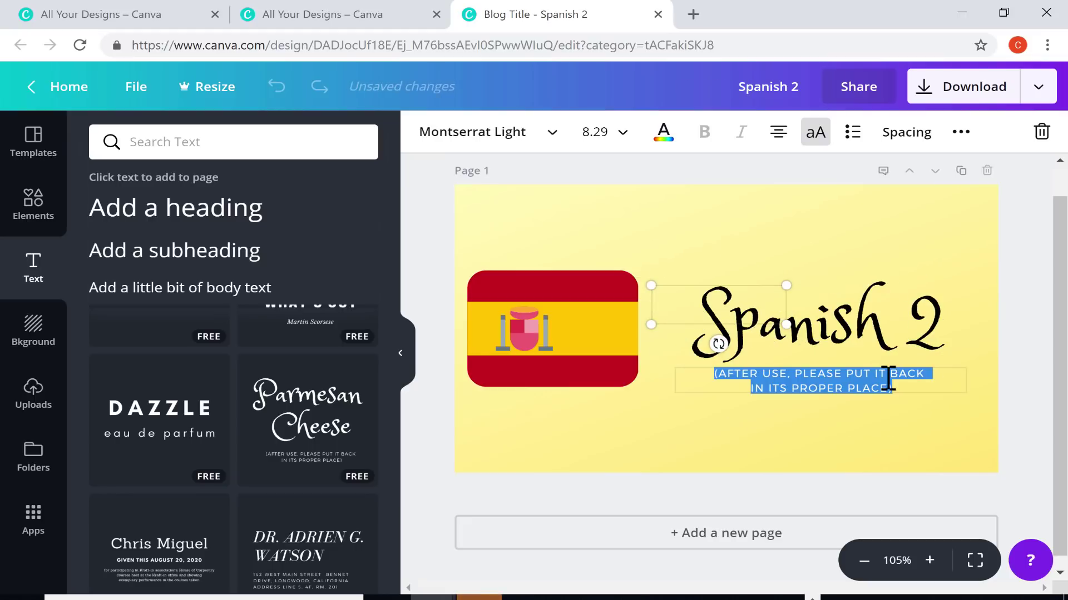
pyautogui.press('BackSpace')
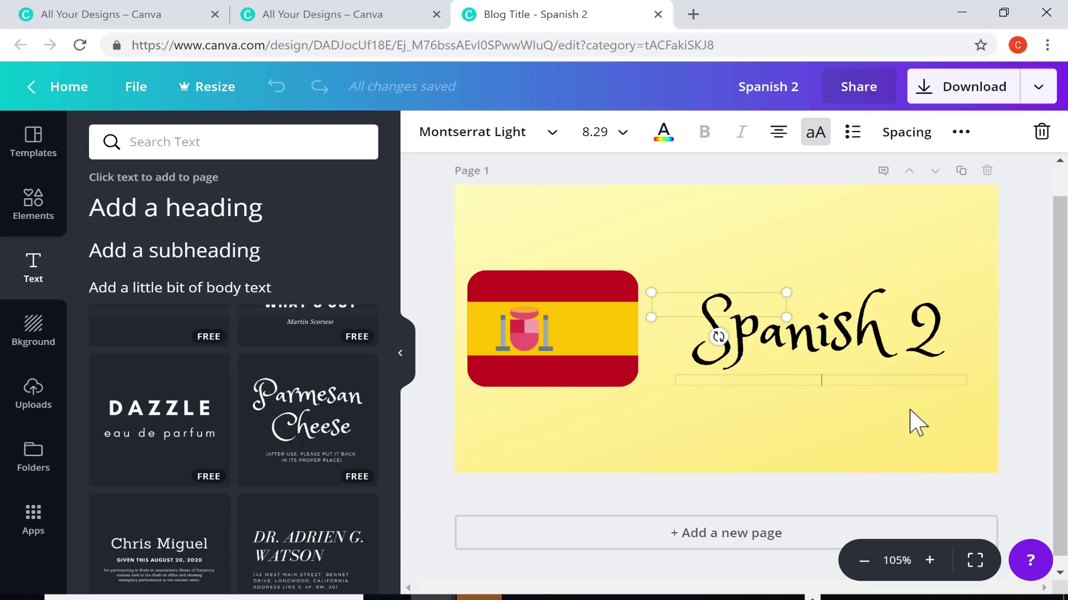
pyautogui.click(910, 424)
# Increase the 'Spanish 2' heading to a larger font size
pyautogui.click(845, 311)
pyautogui.click(846, 331)
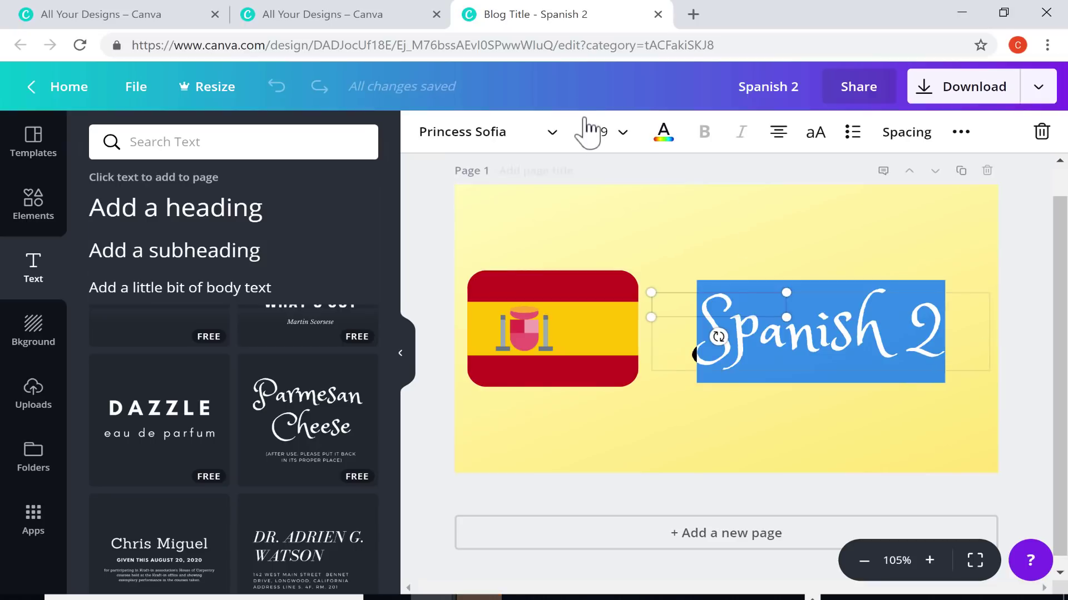
pyautogui.click(625, 134)
pyautogui.scroll(-5, 640, 319)
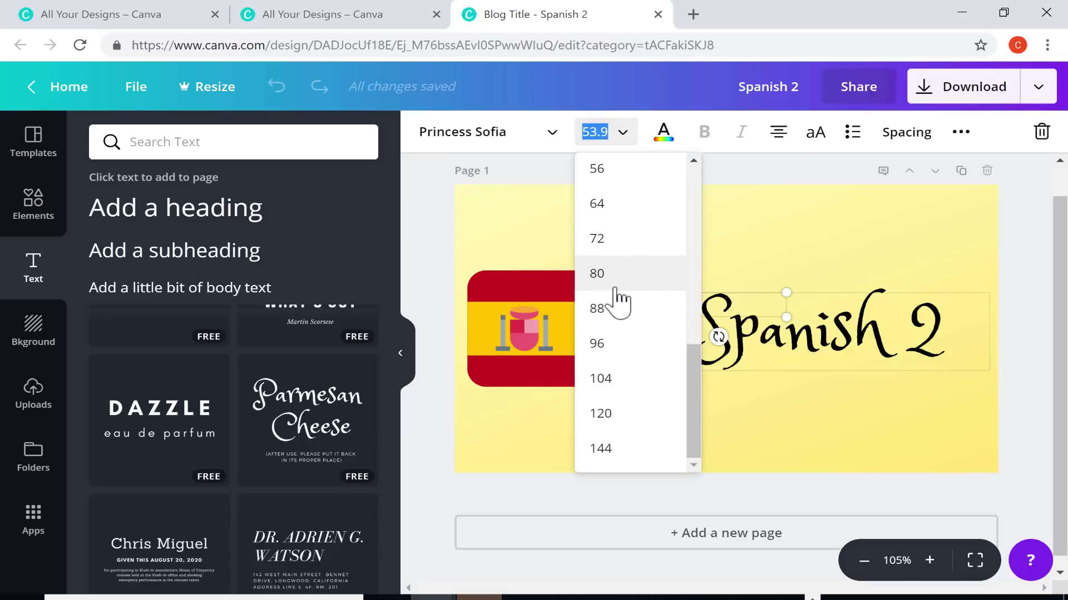
pyautogui.click(616, 307)
pyautogui.click(598, 218)
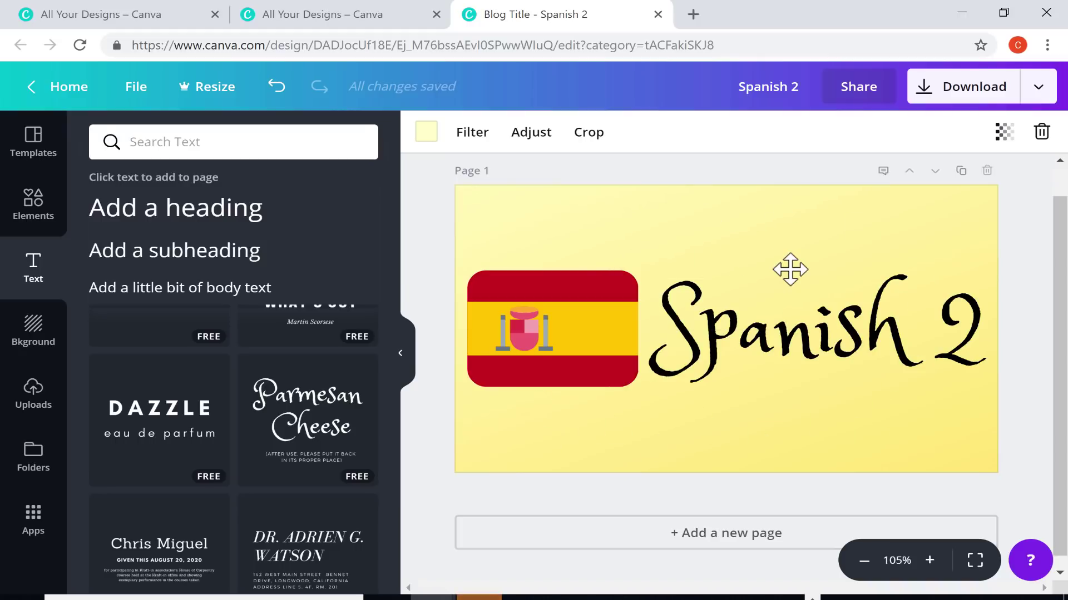
# Download the banner as Spanish 2.png, preview it in Photos, and dismiss the Canva for Work popup
pyautogui.click(1028, 234)
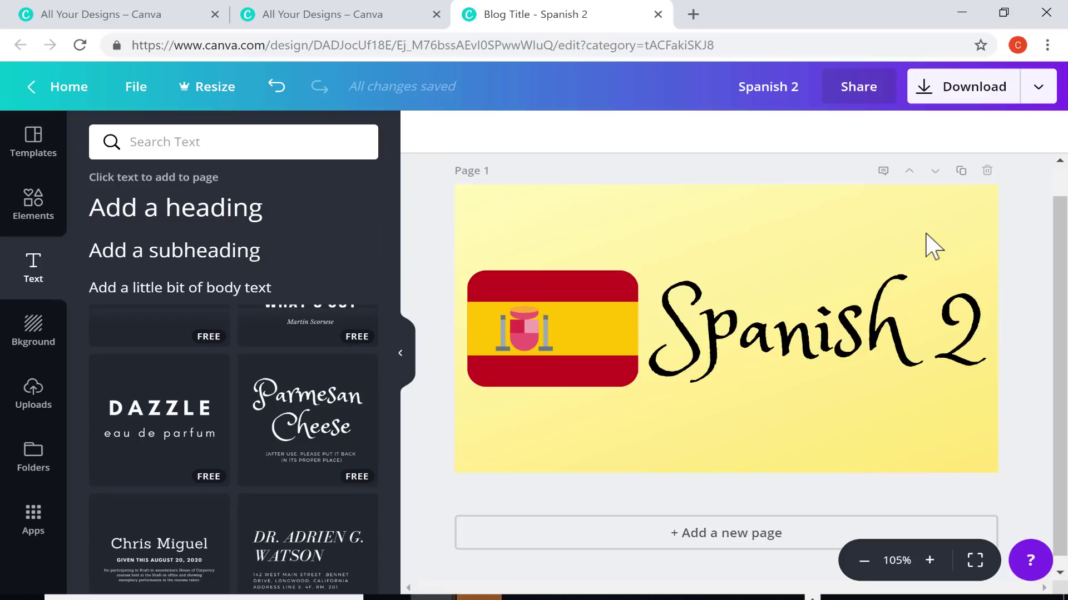
pyautogui.click(1002, 93)
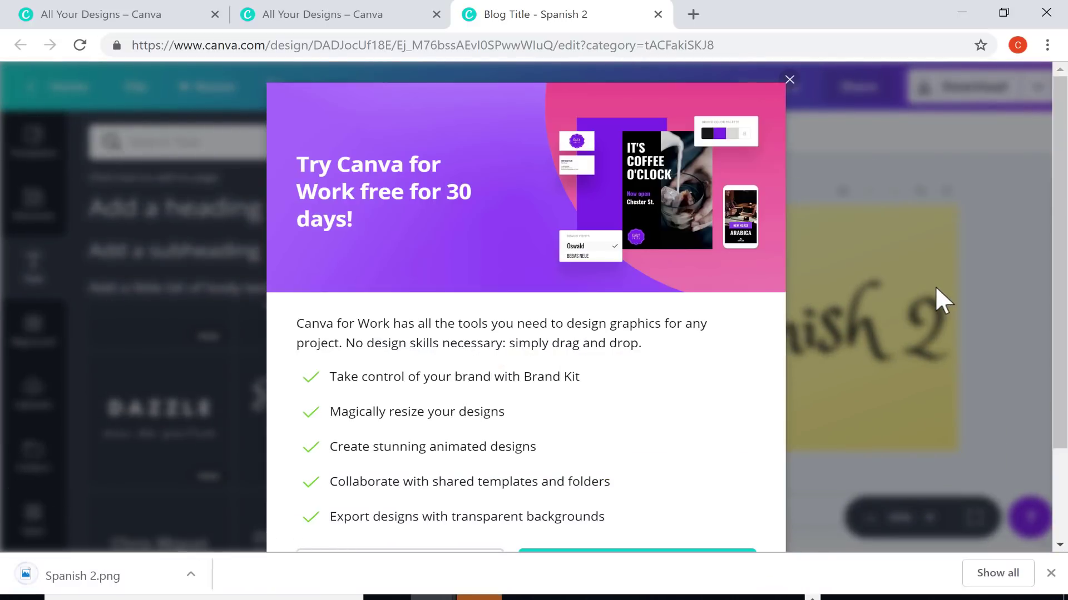
pyautogui.click(109, 579)
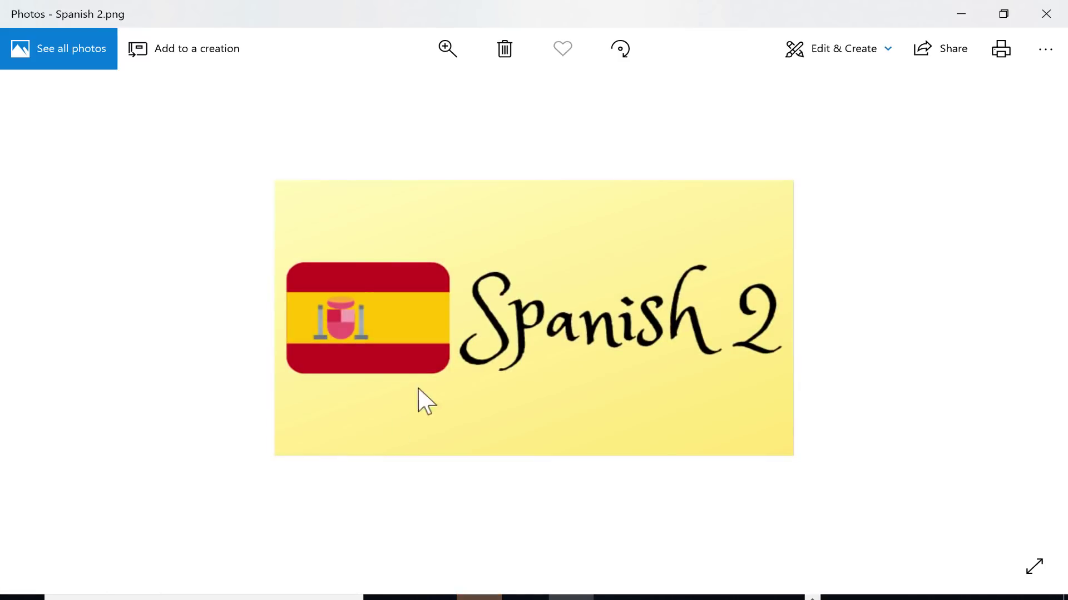
pyautogui.click(1060, 12)
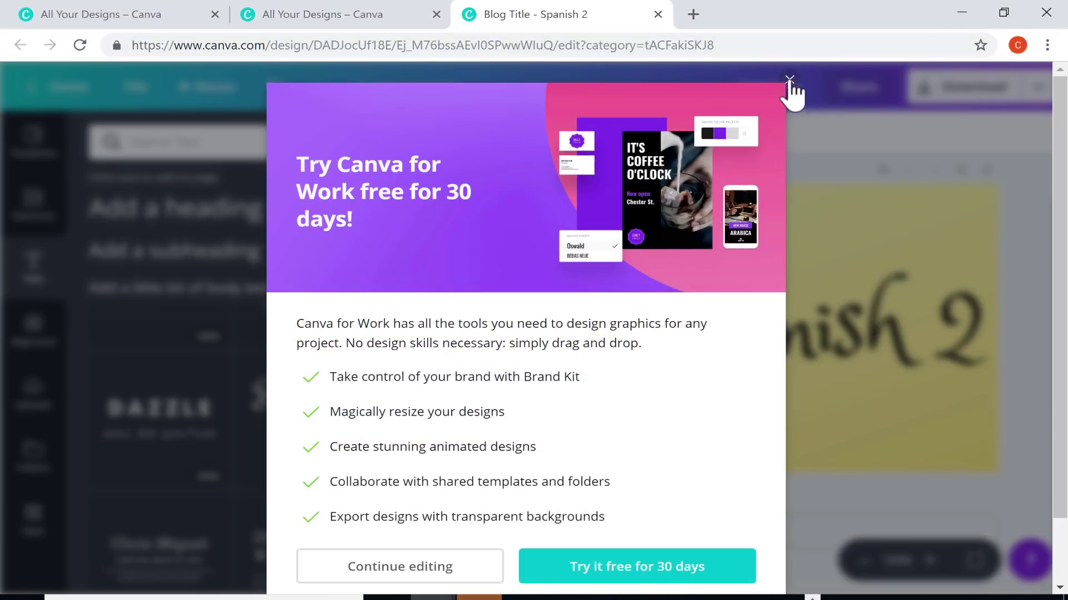
pyautogui.click(787, 79)
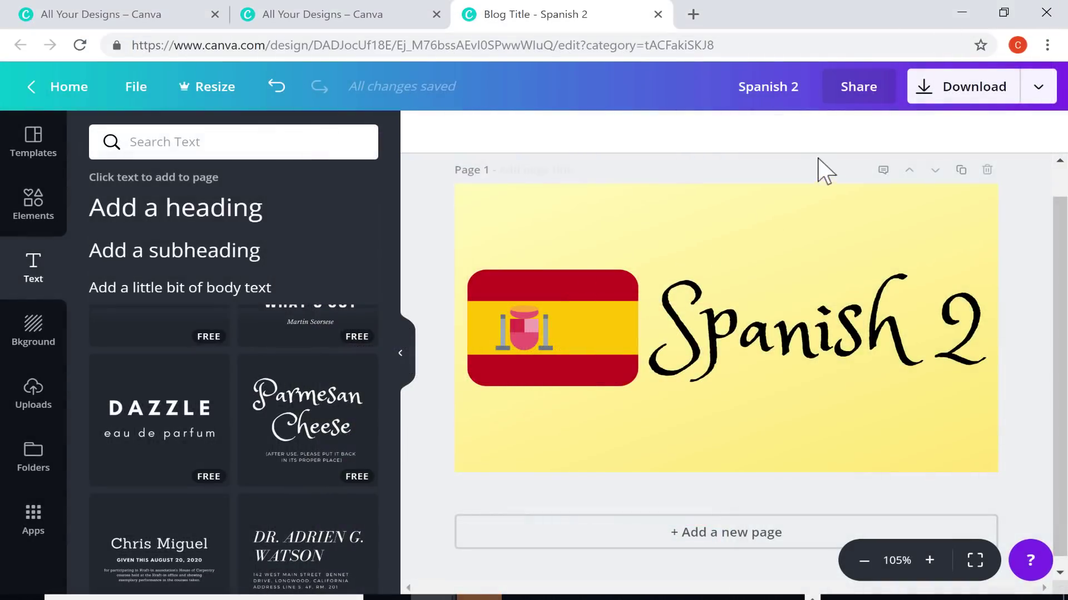
pyautogui.click(859, 88)
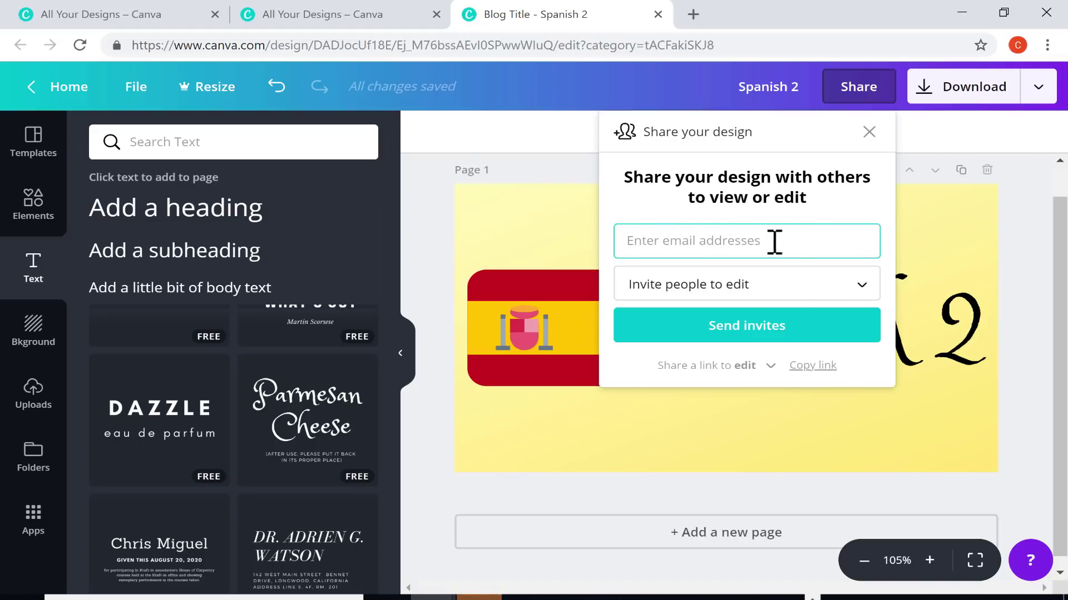
pyautogui.click(781, 290)
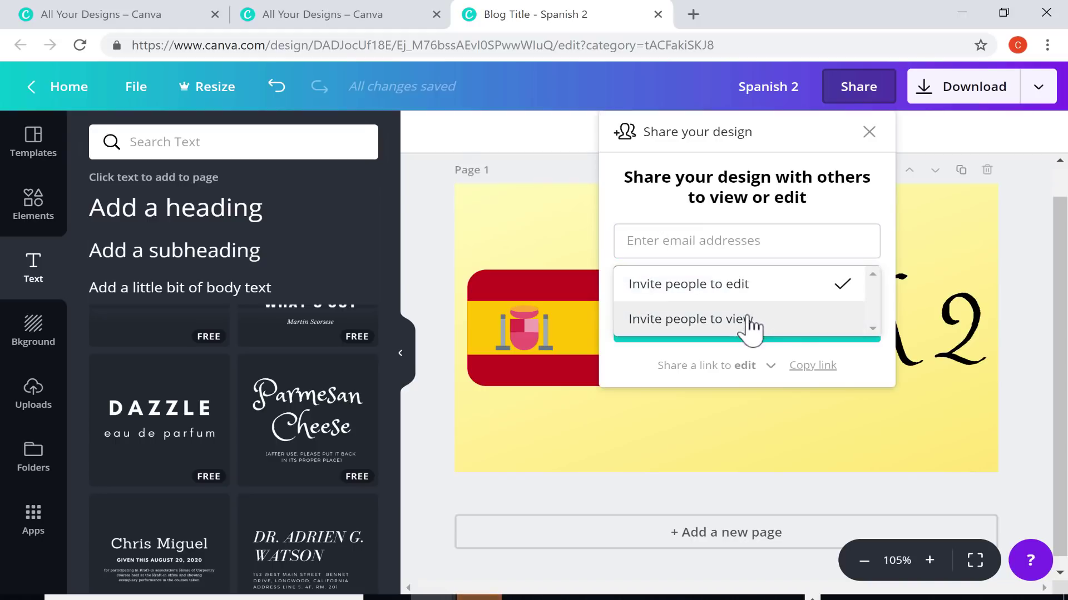
pyautogui.click(1038, 87)
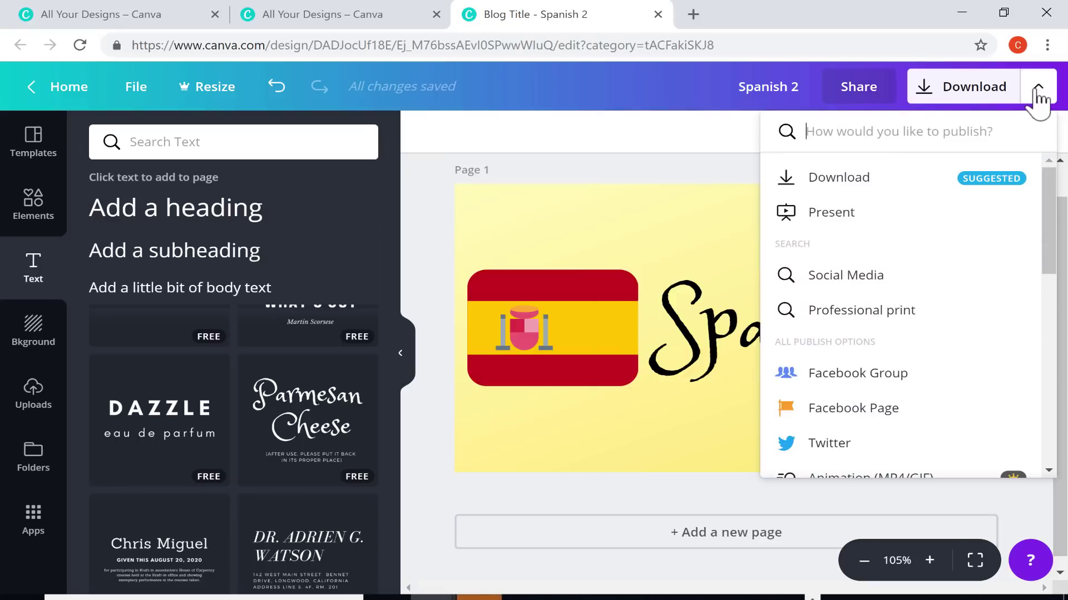
pyautogui.click(1038, 96)
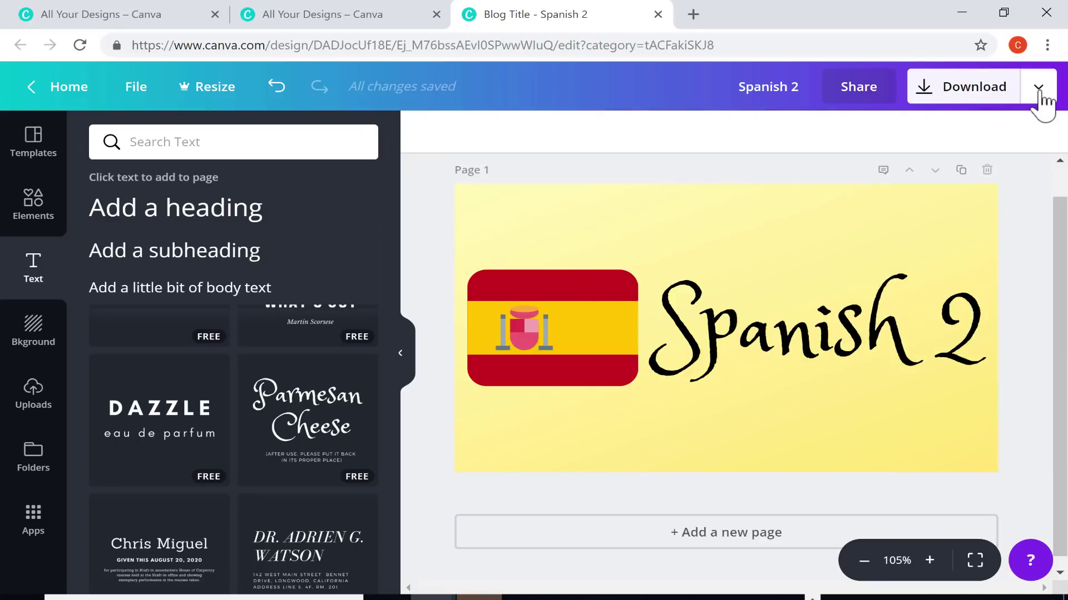
pyautogui.click(1039, 96)
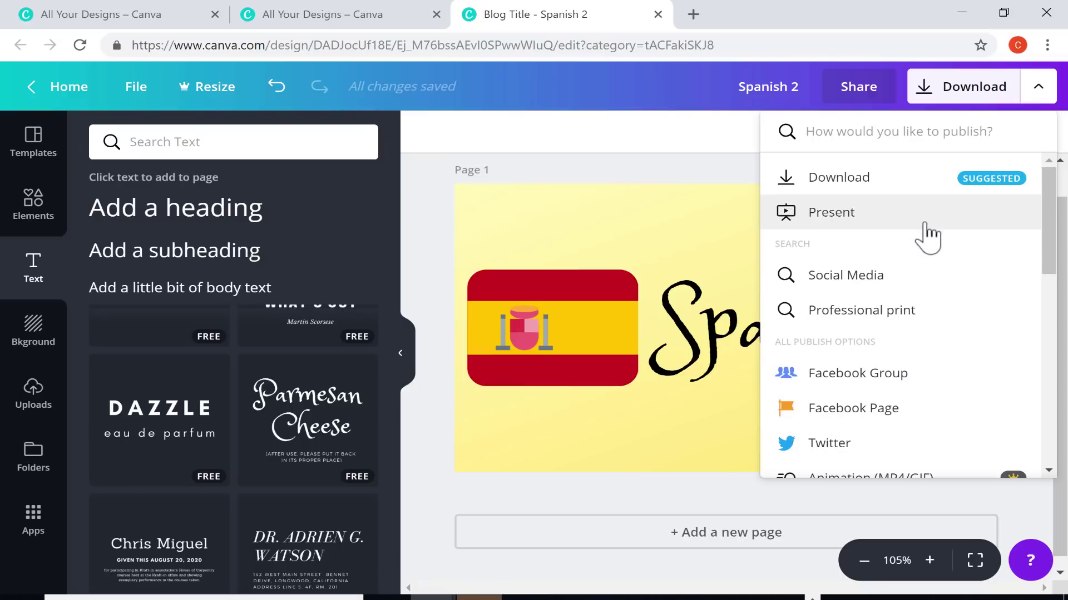
pyautogui.scroll(-2, 926, 233)
pyautogui.scroll(-2, 926, 236)
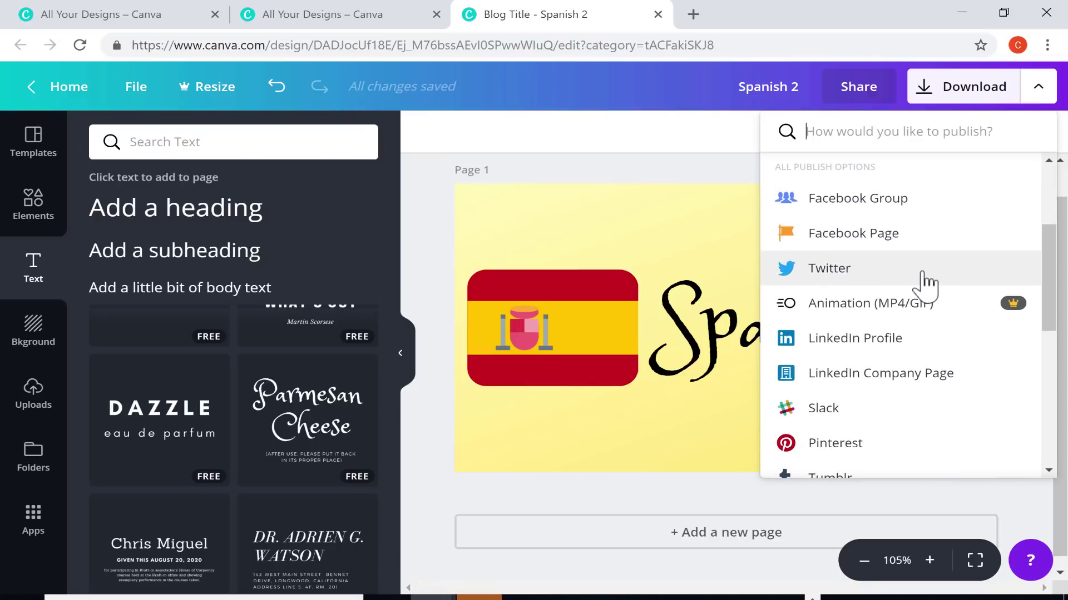
pyautogui.scroll(-3, 901, 282)
pyautogui.scroll(-4, 888, 309)
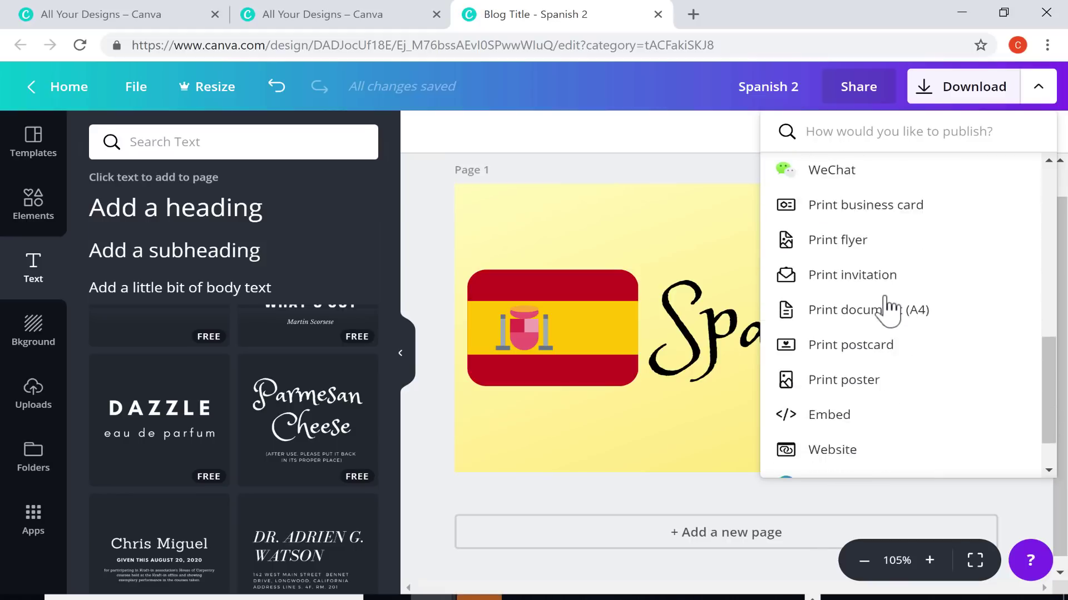
pyautogui.scroll(3, 899, 327)
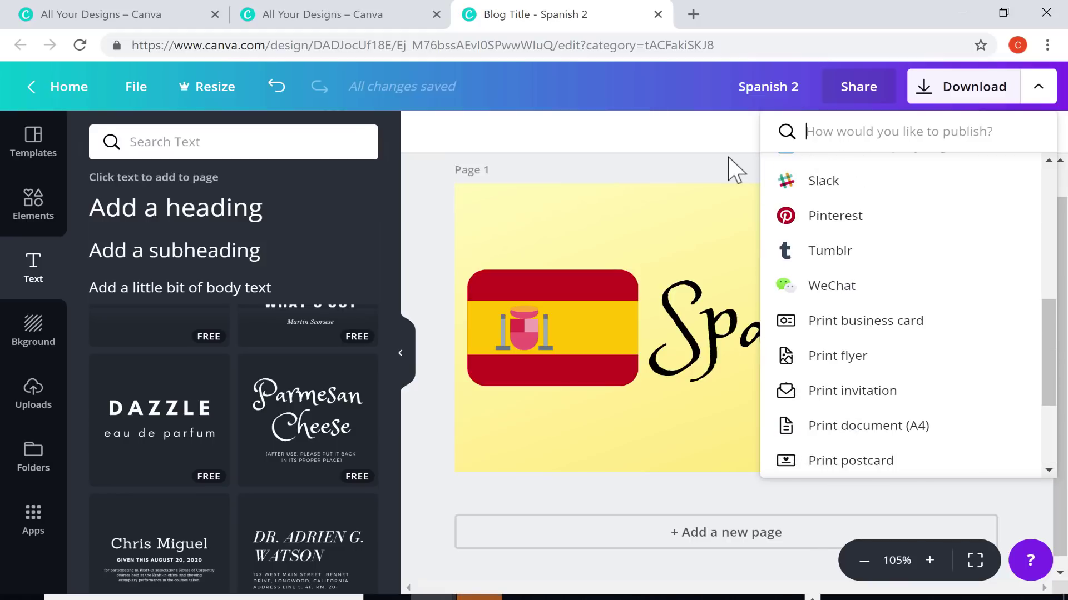
pyautogui.click(734, 170)
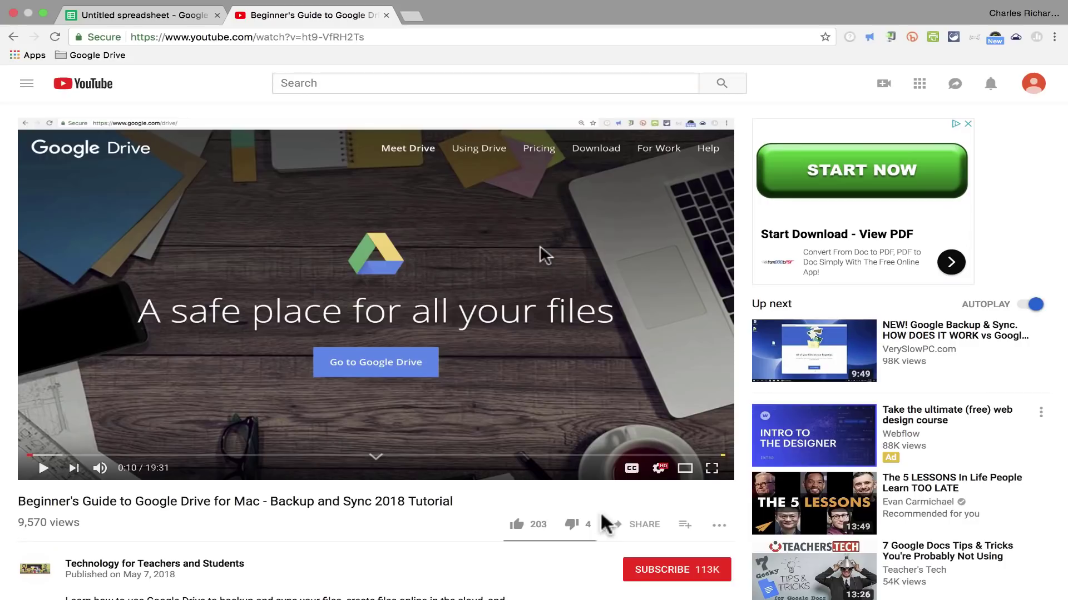
# Subscribe to Technology for Teachers and Students and turn on the bell notifications
pyautogui.click(658, 573)
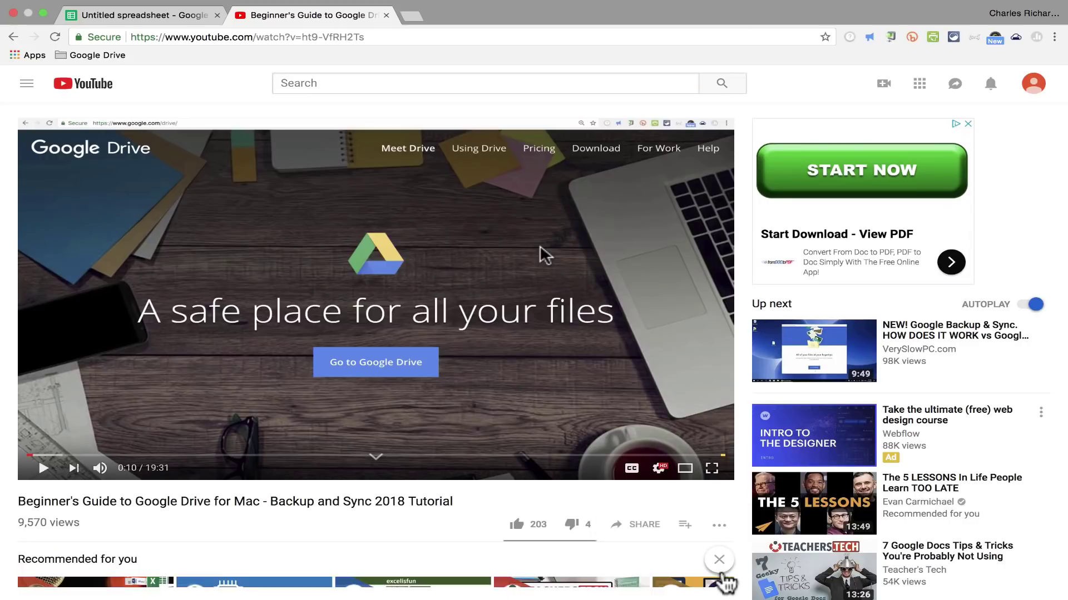
pyautogui.scroll(-4, 728, 568)
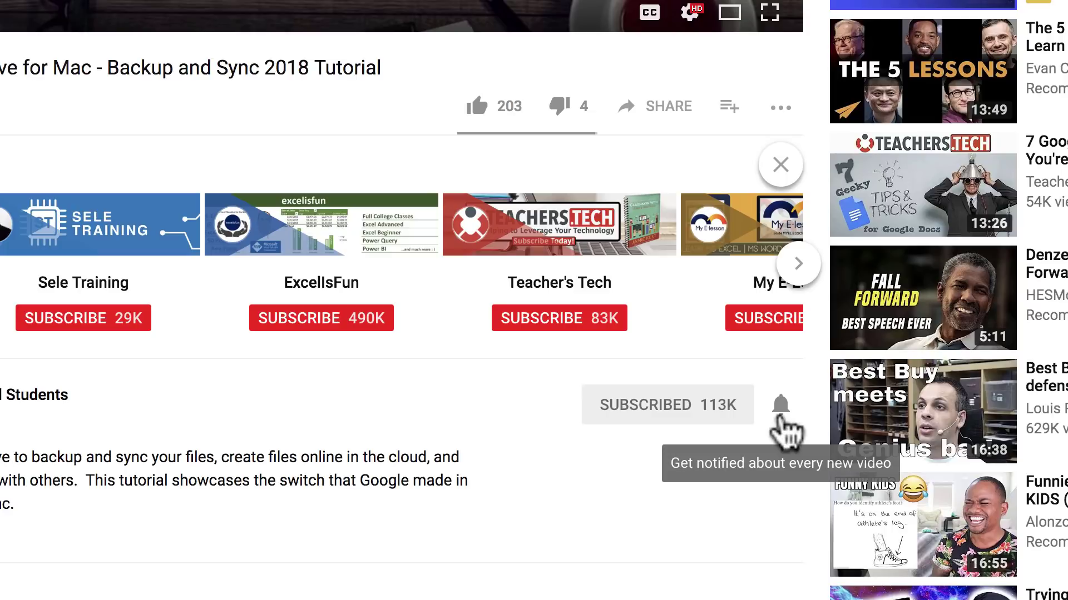
pyautogui.click(778, 416)
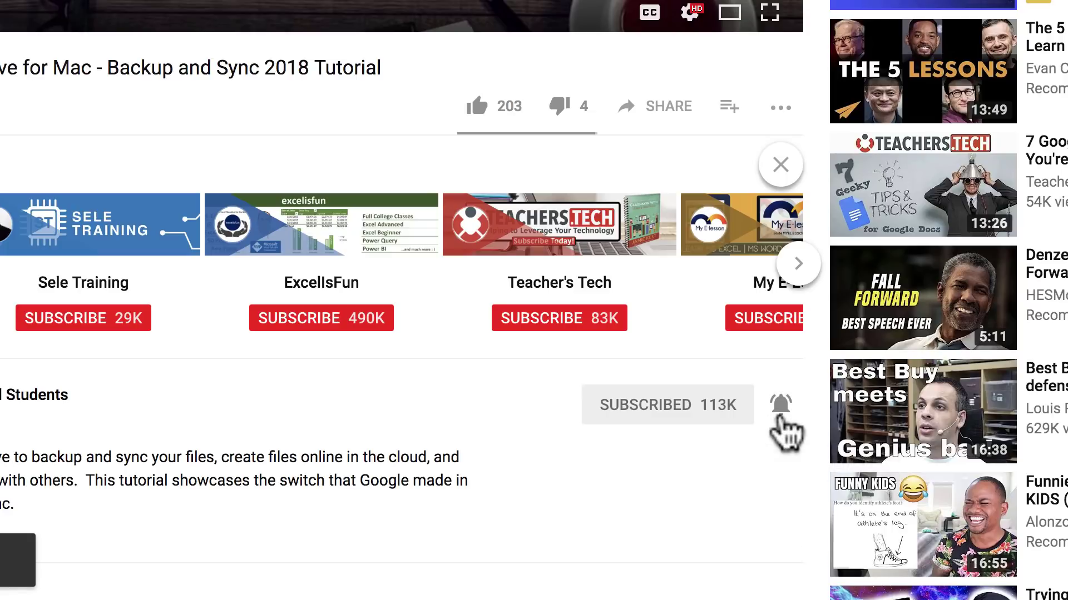